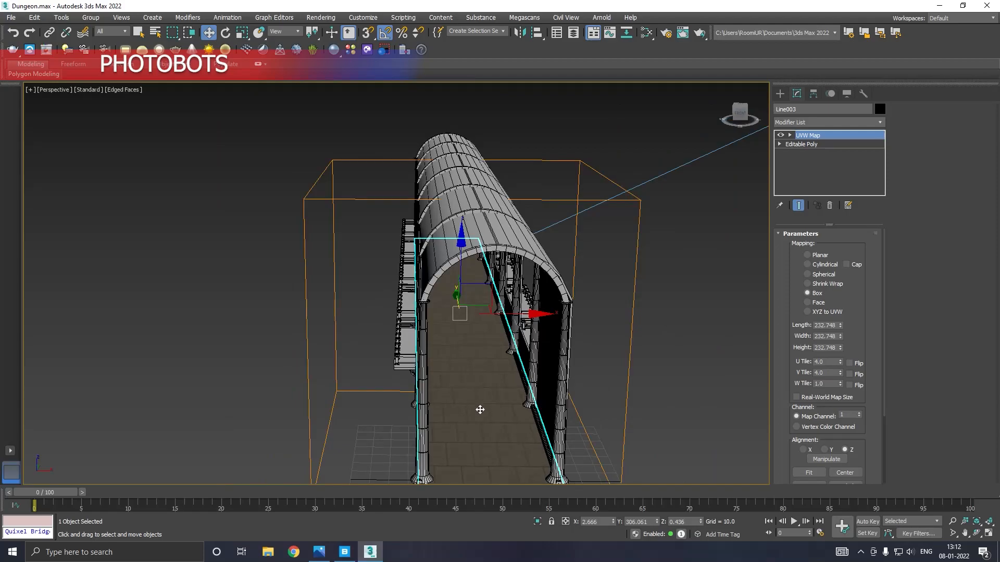
- Set the U and V tiling of the corridor floor's UVW Map modifier to 8
scroll(435, 343, "up", 5)
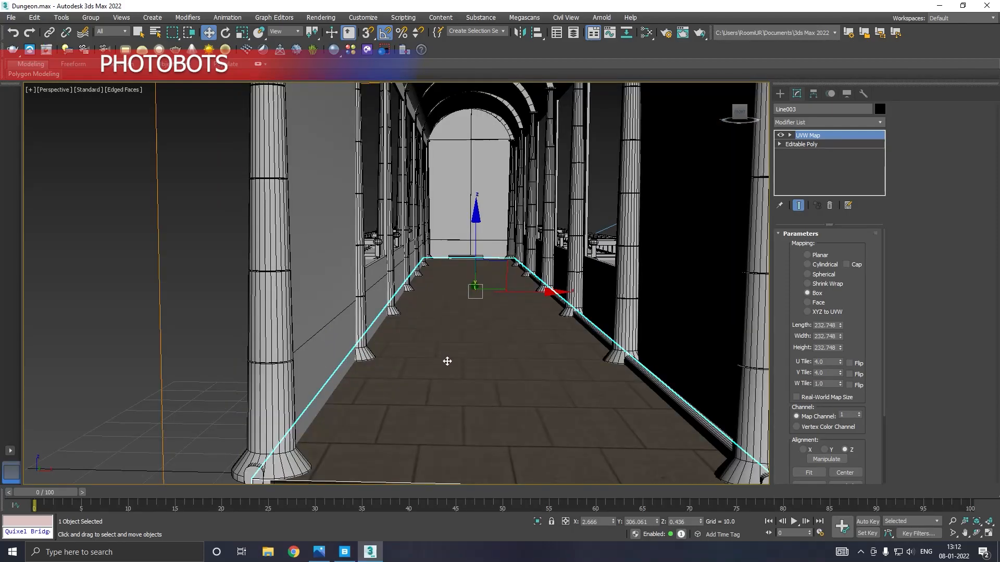
scroll(447, 361, "up", 2)
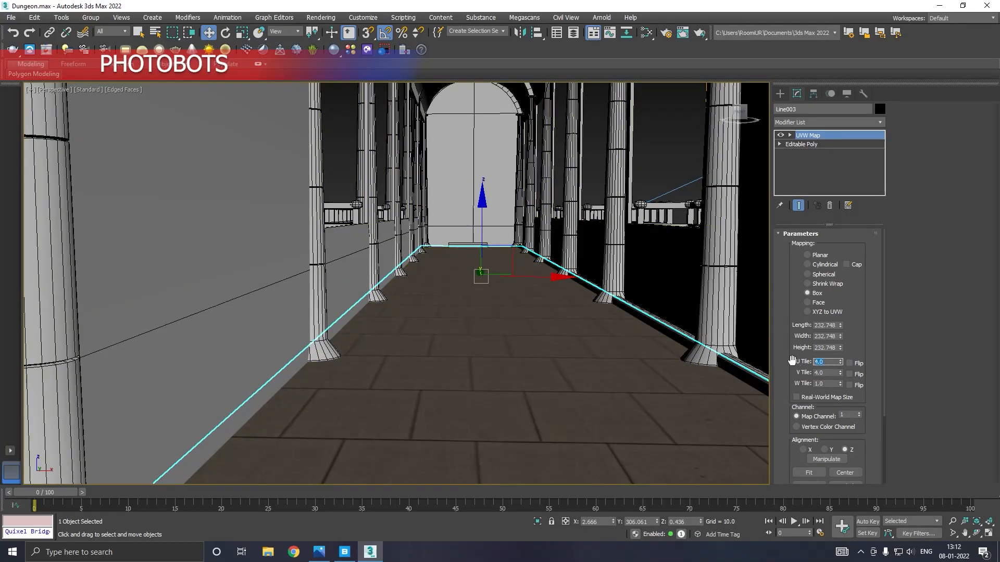
key("Tab")
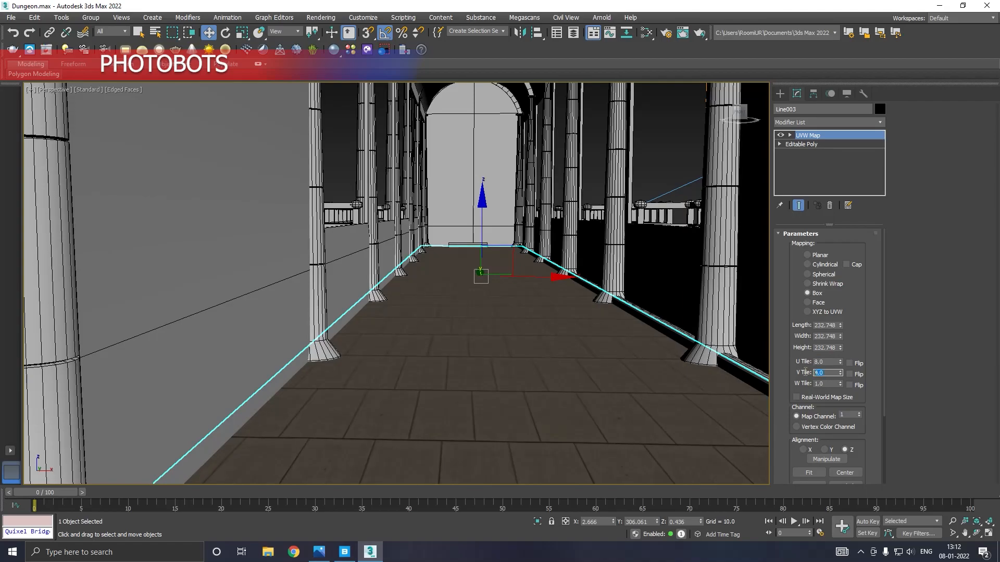
key("Return")
scroll(466, 375, "down", 2)
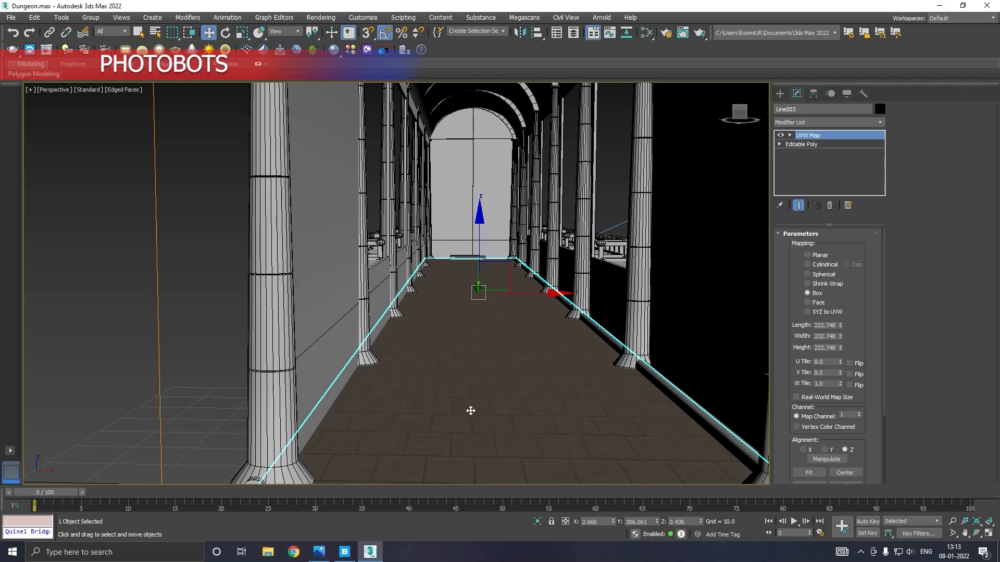
- Examine the scale of the concrete tile pattern on the corridor floor from close up and further away
middle_click_drag(478, 373, 479, 308, "alt")
scroll(488, 375, "up", 5)
scroll(488, 375, "up", 2)
scroll(488, 375, "down", 4)
middle_click_drag(490, 369, 490, 361, "alt")
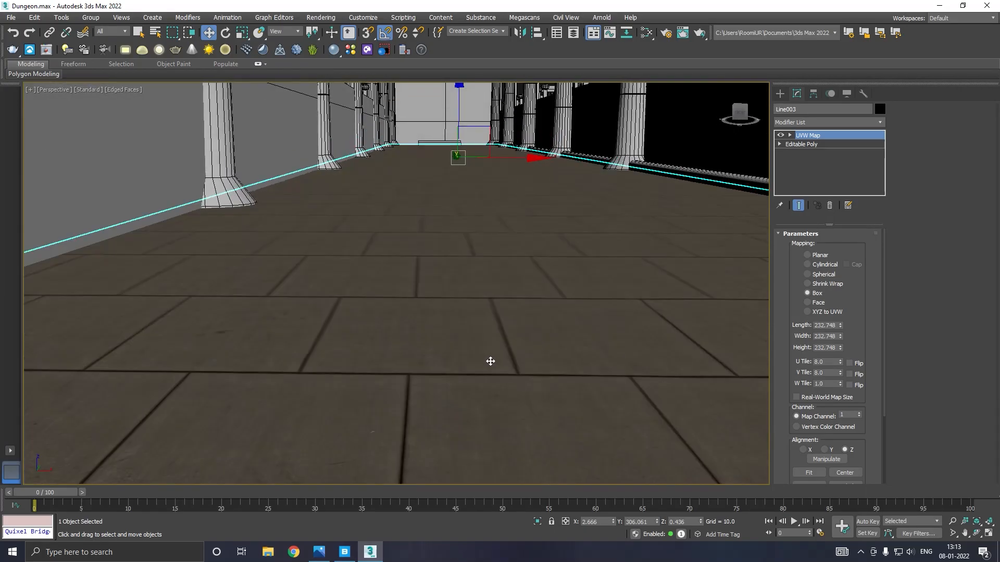
scroll(489, 385, "down", 4)
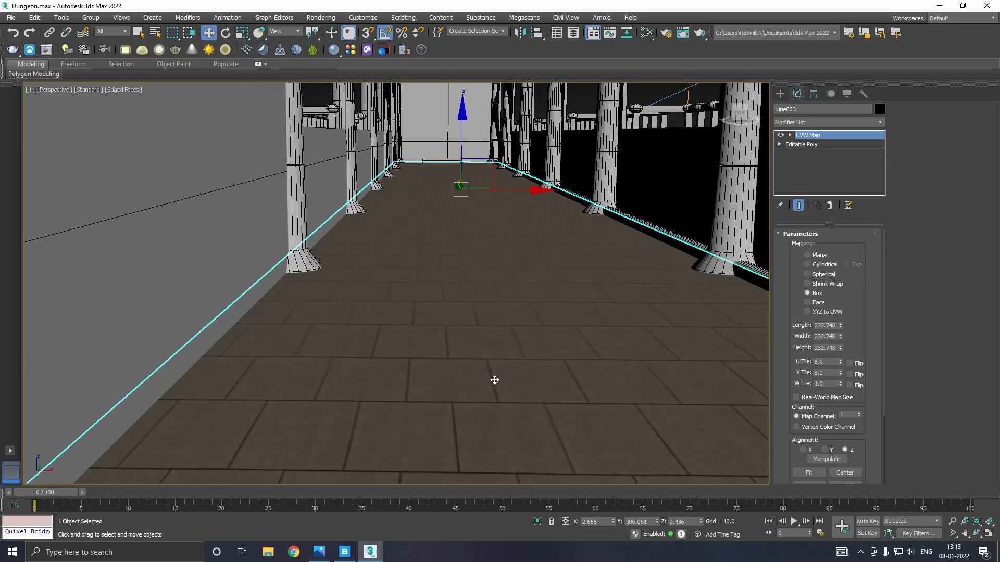
scroll(498, 372, "up", 4)
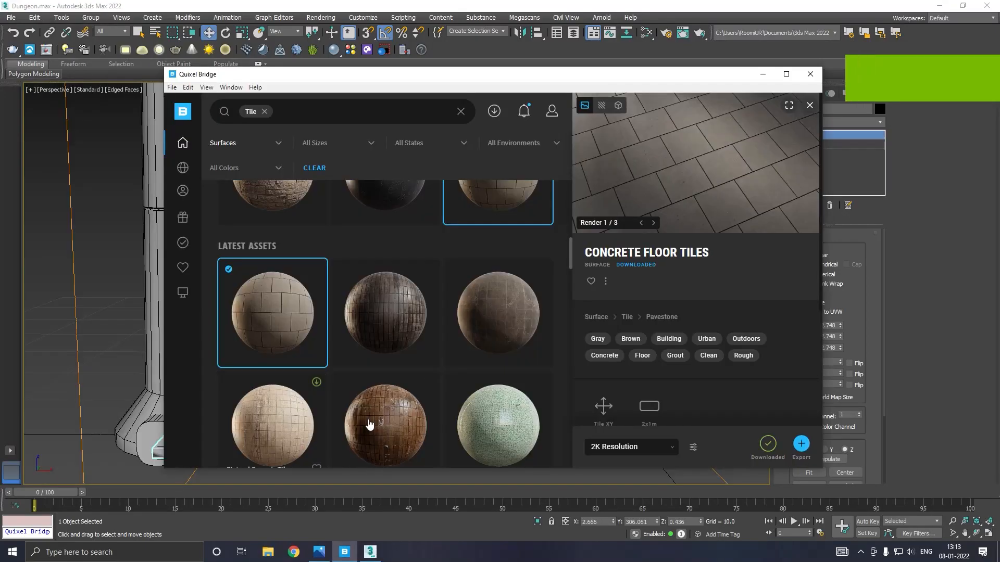
- Switch to Quixel Bridge, browse the tile surfaces and choose the Patterned Marble Tiles surface
scroll(375, 419, "down", 6)
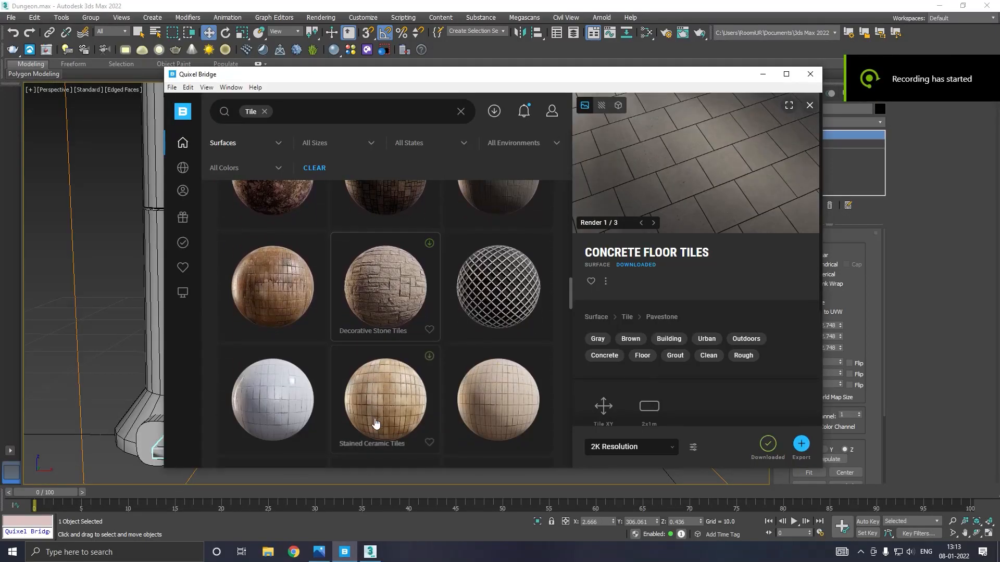
scroll(375, 423, "down", 2)
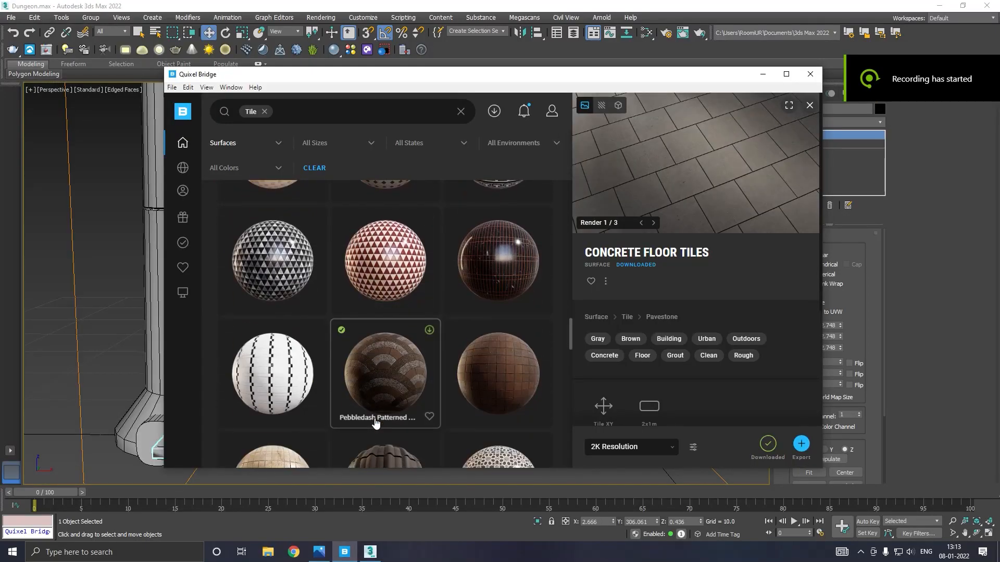
scroll(375, 423, "down", 4)
scroll(375, 423, "down", 3)
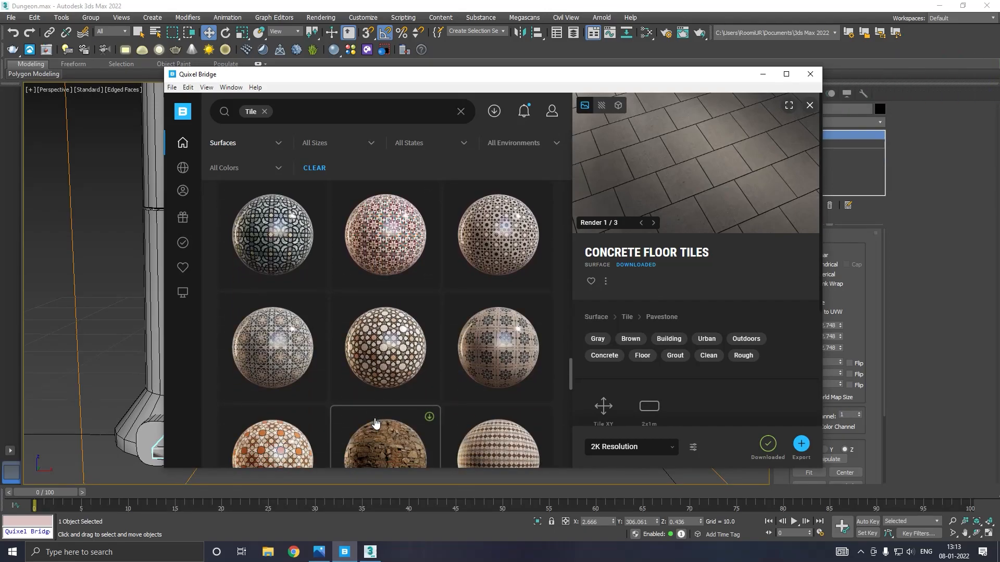
left_click(288, 351)
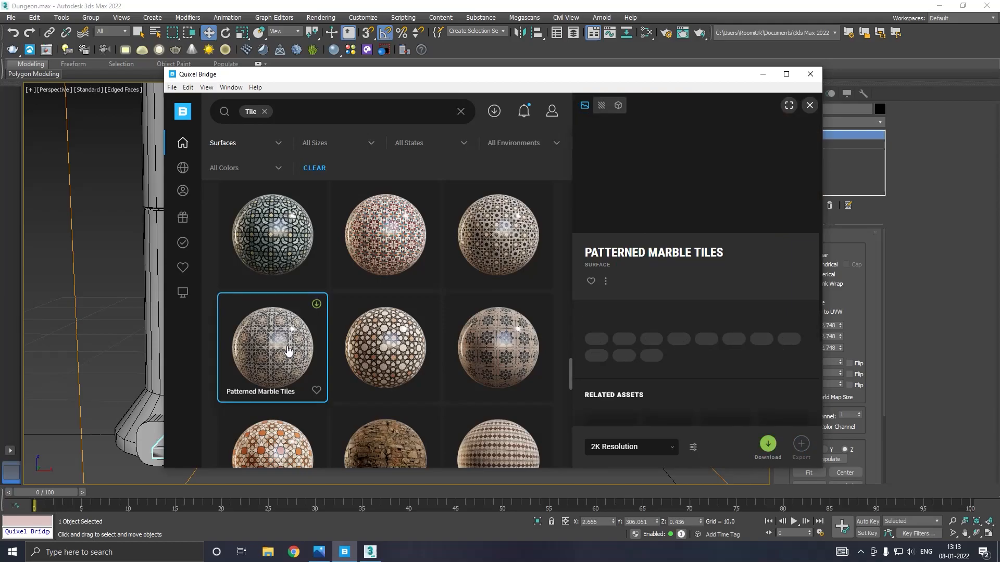
- Download Patterned Marble Tiles at 2K resolution, export it to 3ds Max and return to the scene
scroll(289, 352, "up", 4)
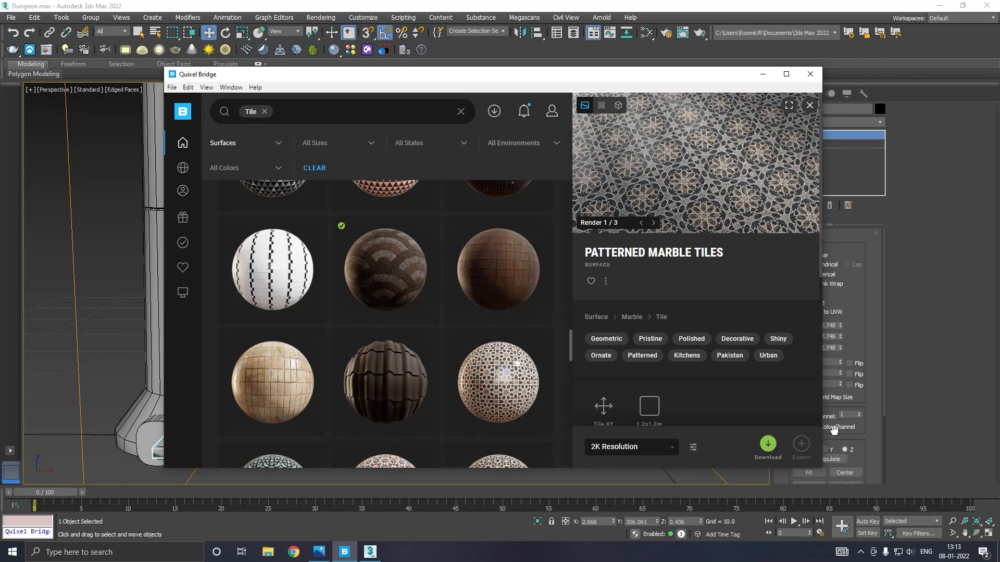
left_click(801, 444)
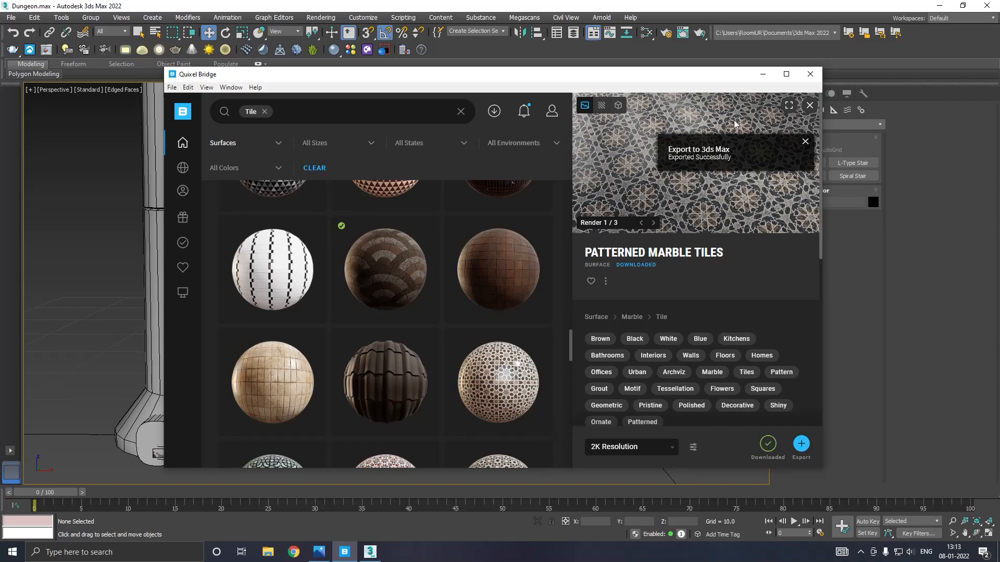
left_click(762, 74)
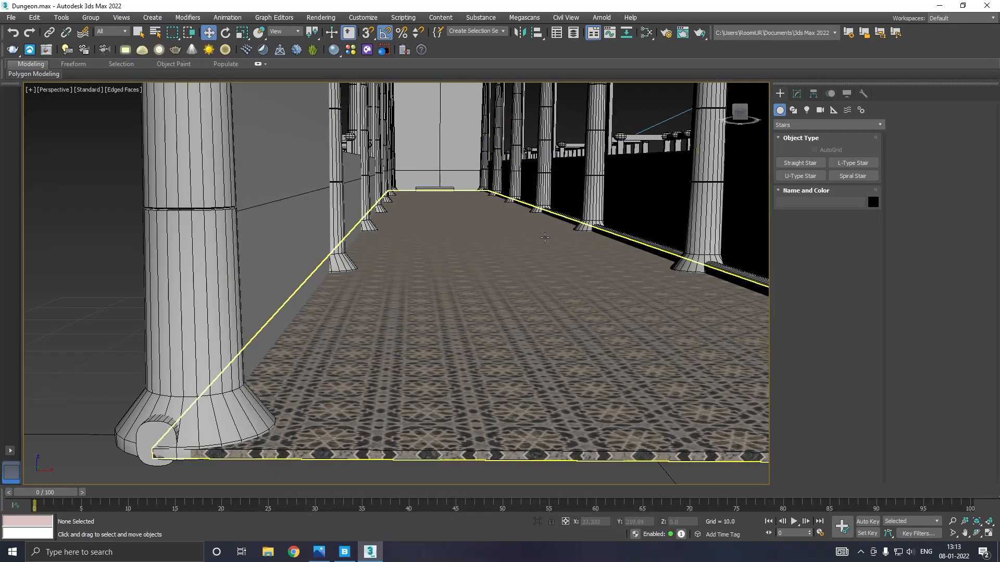
- Delete the VRayDisplacementMod modifier from the corridor floor
scroll(389, 383, "down", 4)
scroll(472, 361, "up", 4)
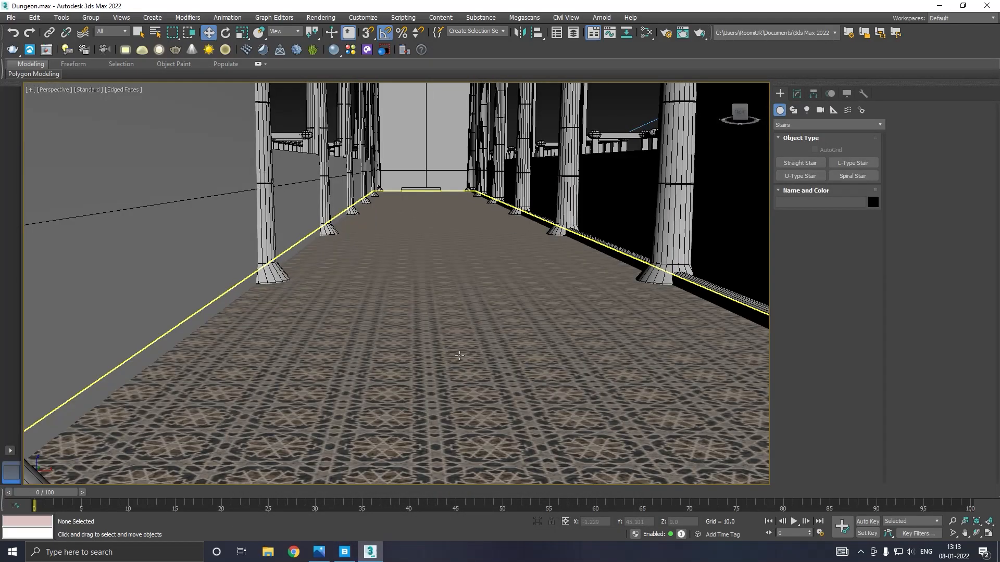
left_click(474, 350)
scroll(472, 346, "up", 1)
middle_click_drag(473, 345, 471, 353, "alt")
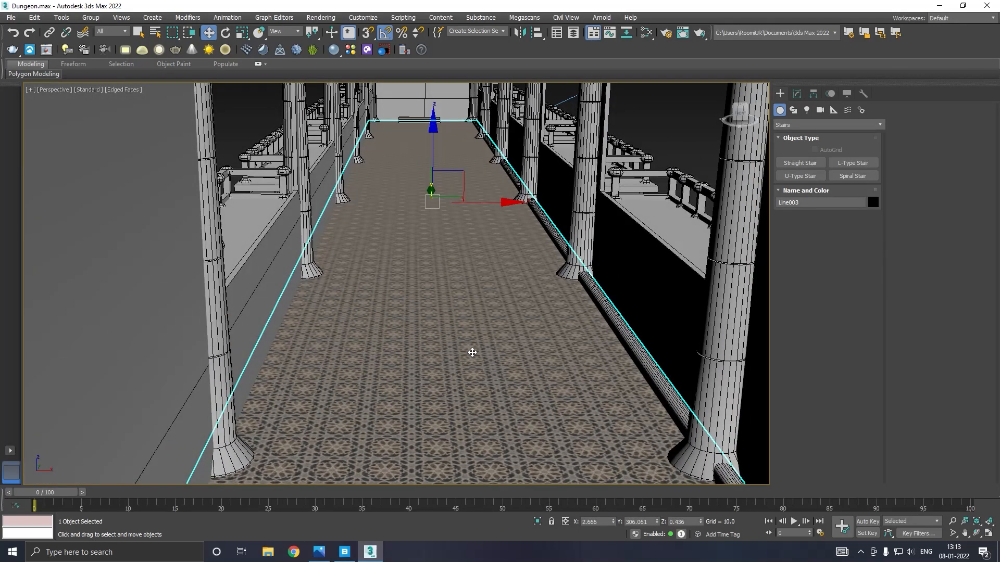
left_click(797, 94)
right_click(809, 134)
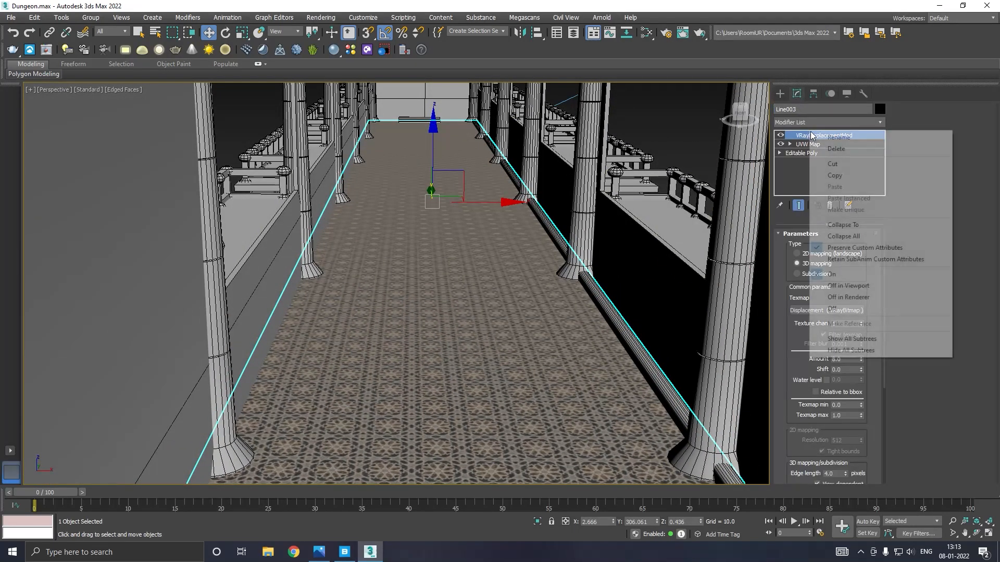
left_click(820, 149)
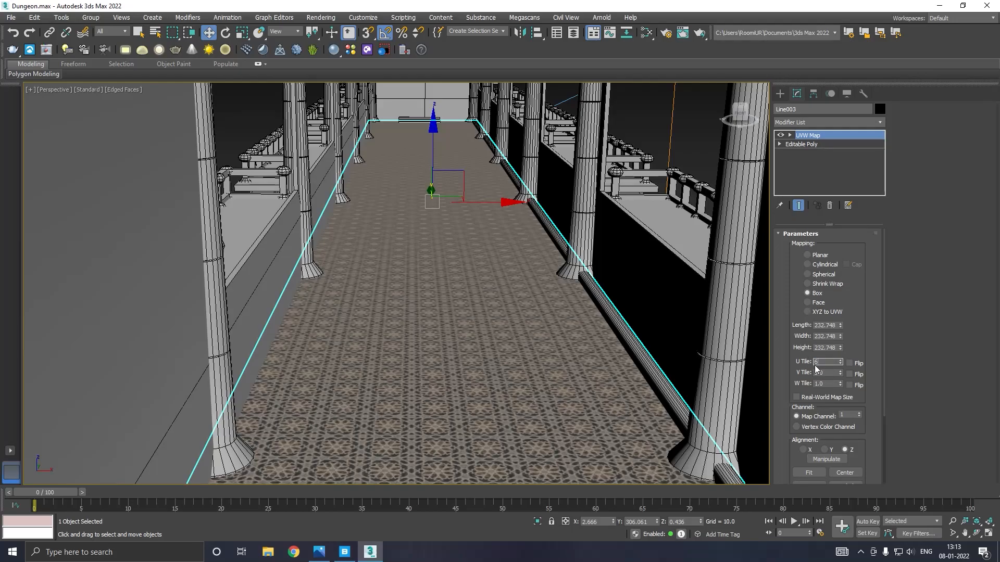
- Set the U and V tiling of the floor's UVW Map to 6 and check the marble pattern along the corridor
key("Tab")
type("6")
key("Return")
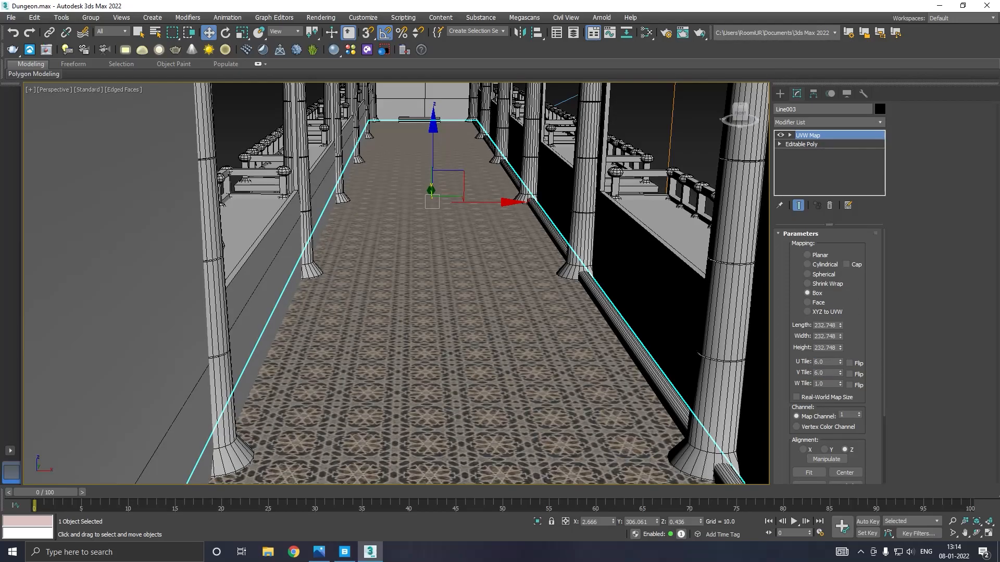
scroll(466, 330, "up", 2)
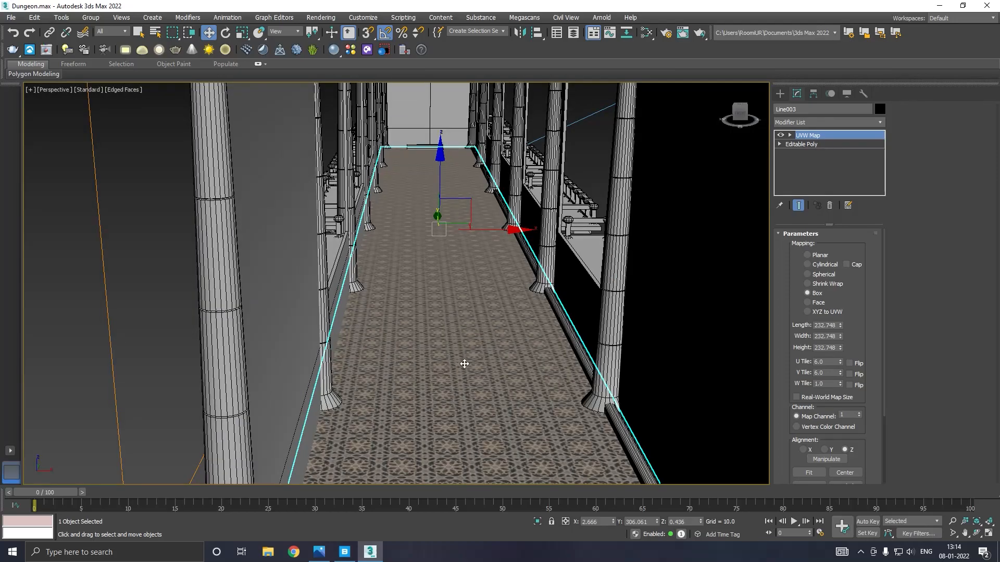
scroll(457, 346, "down", 4)
scroll(380, 330, "up", 3)
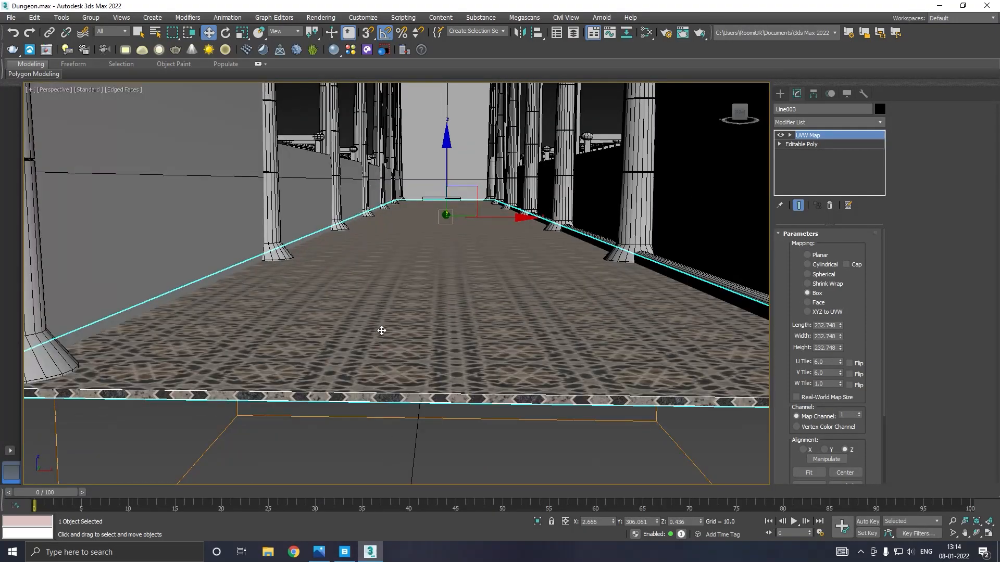
scroll(382, 331, "up", 2)
middle_click_drag(436, 315, 487, 407)
middle_click_drag(480, 363, 481, 398)
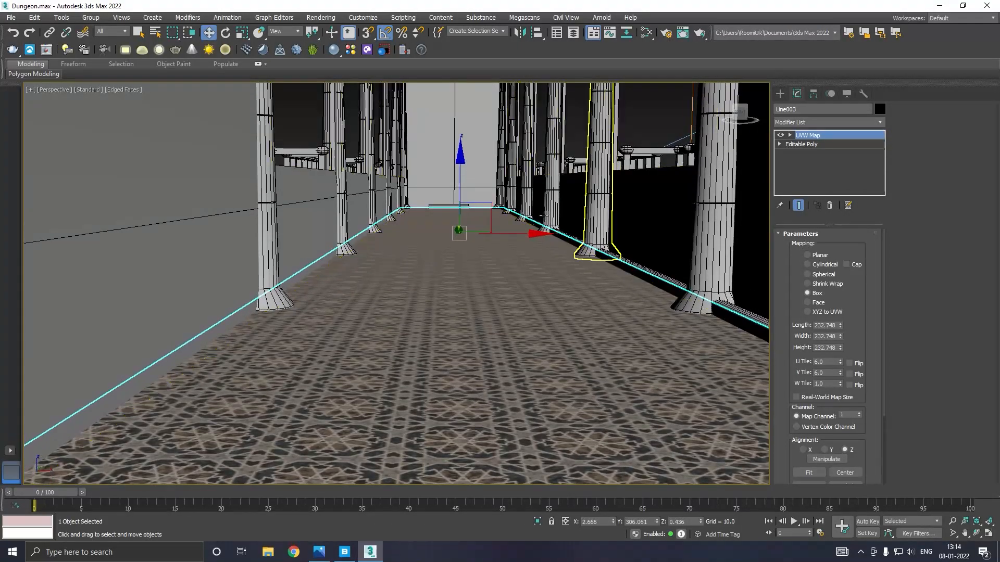
- Move the balconies on both outer sides of the corridor down slightly together in the Front view
left_click(632, 113)
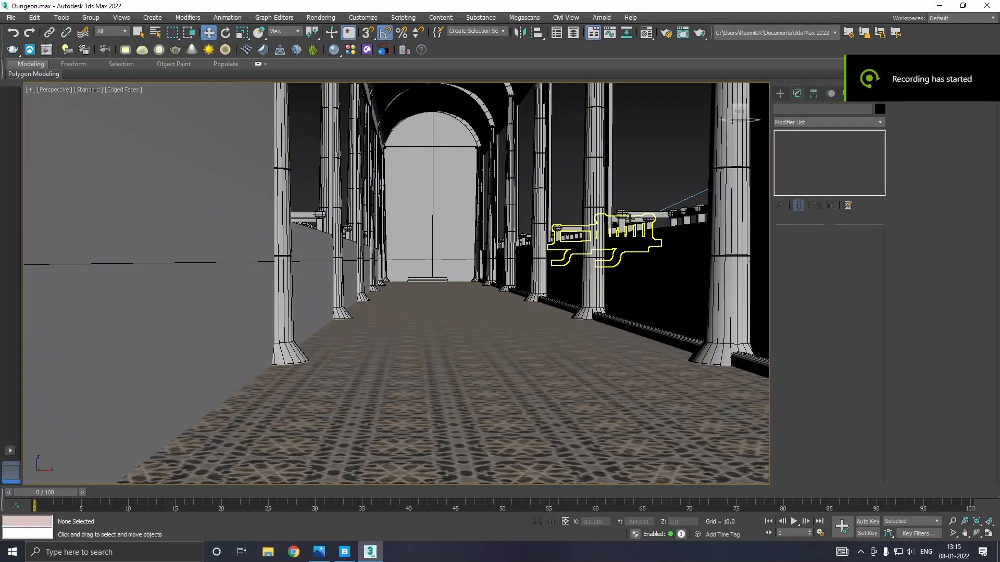
left_click(594, 234)
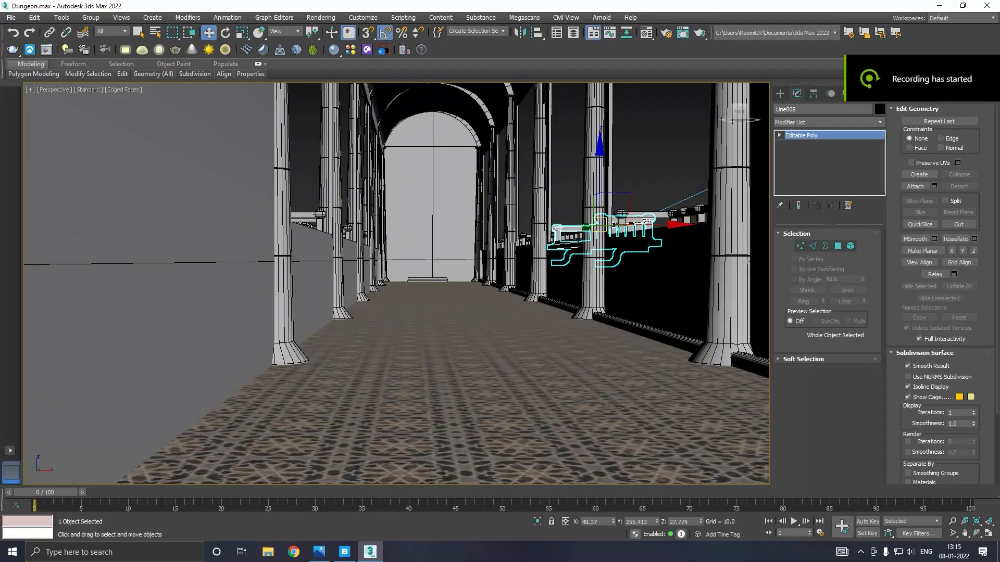
scroll(497, 252, "down", 4)
middle_click_drag(521, 251, 500, 256, "alt")
key("f")
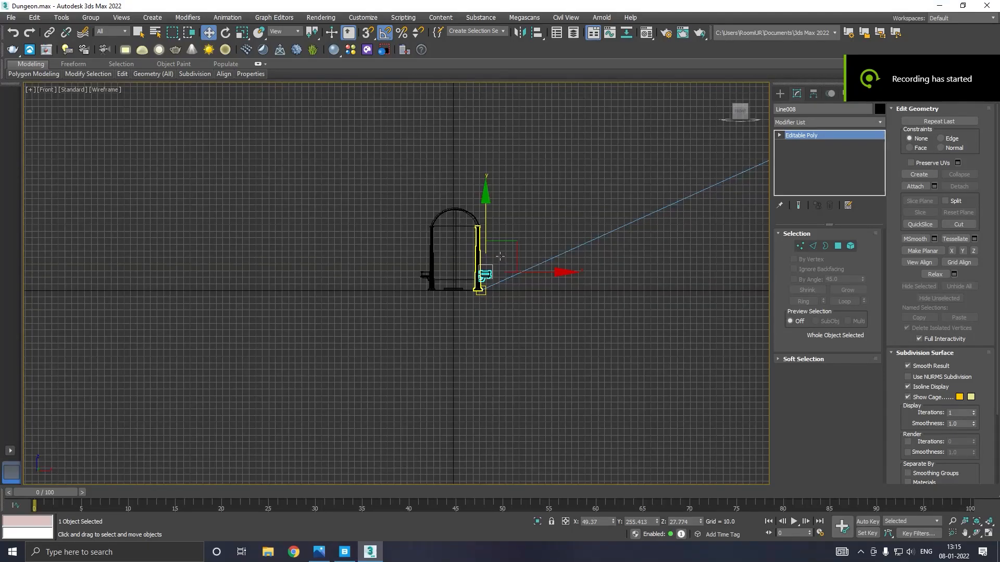
scroll(490, 276, "up", 5)
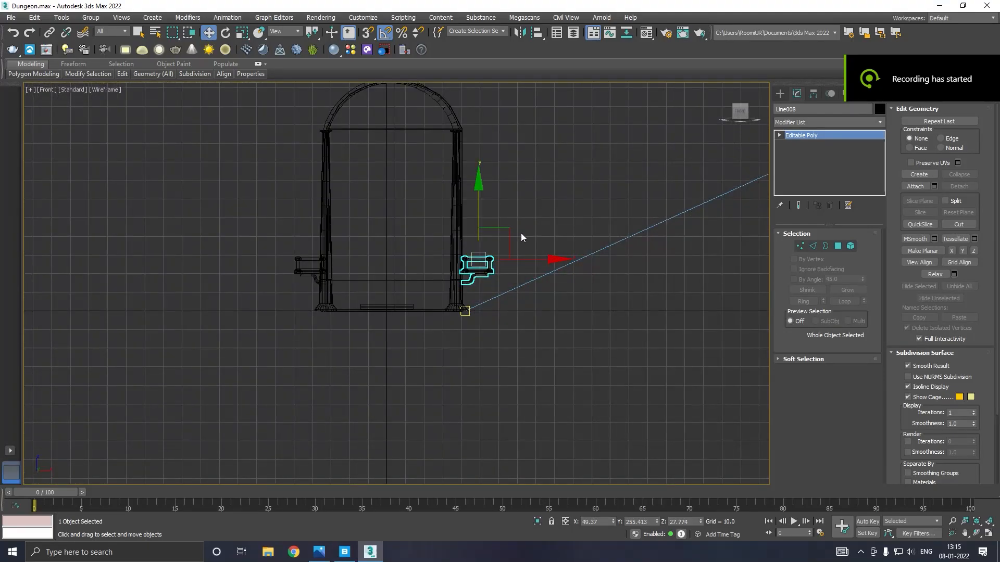
left_click(521, 237)
left_click_drag(509, 235, 468, 291)
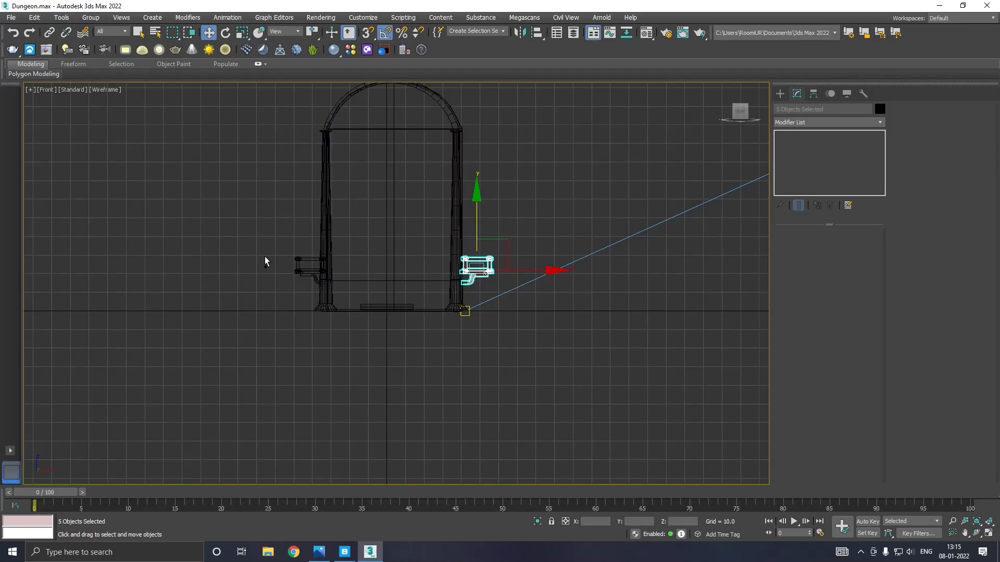
left_click_drag(305, 280, 305, 280, "ctrl")
left_click_drag(397, 218, 397, 226)
key("p")
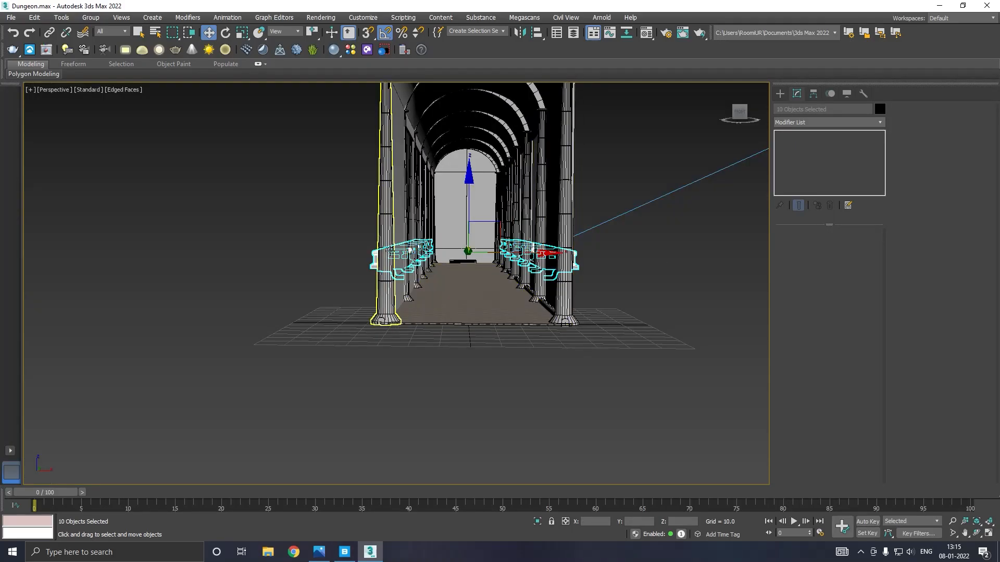
scroll(388, 252, "up", 3)
scroll(484, 285, "up", 3)
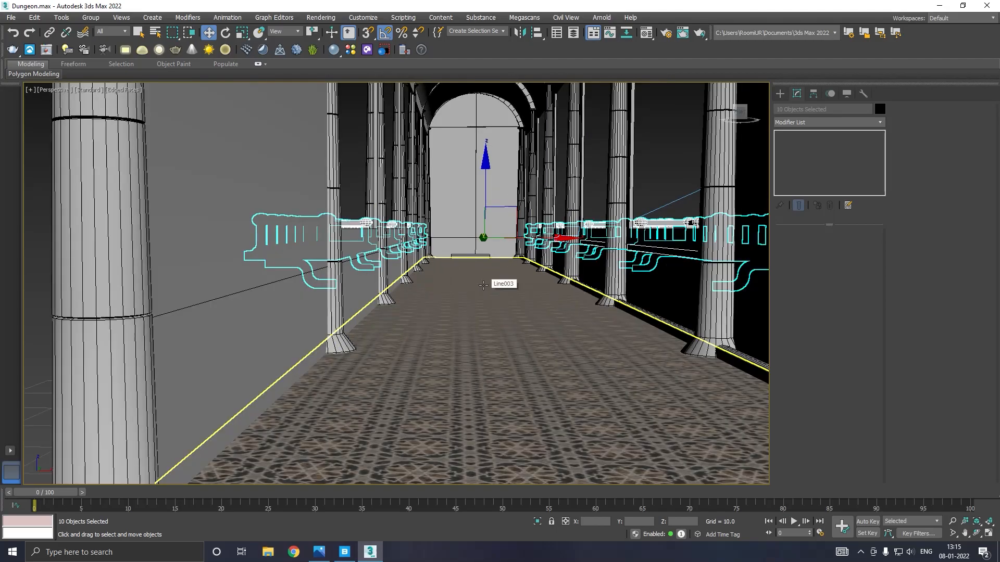
scroll(483, 285, "up", 3)
left_click(629, 174)
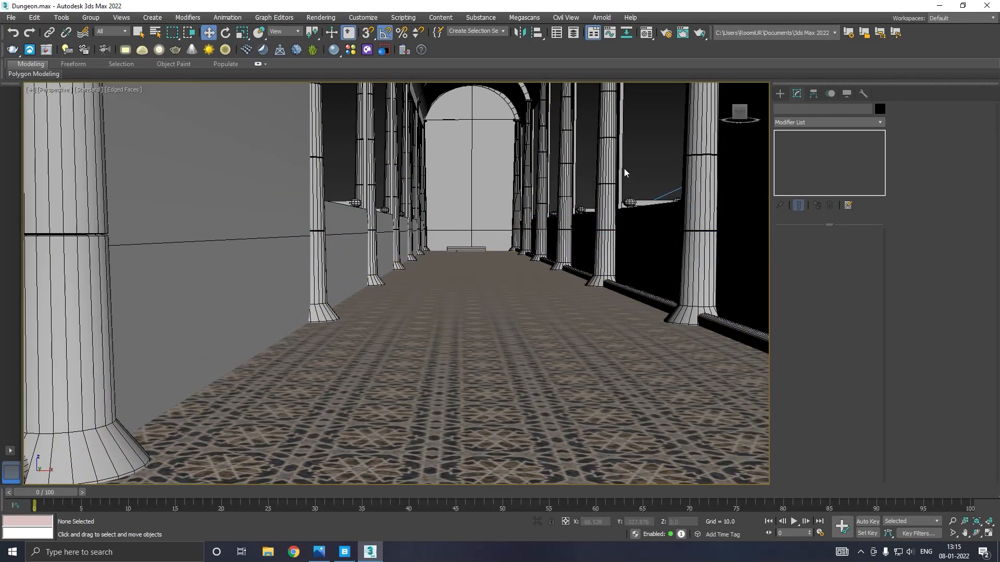
- Start an interactive render in the Perspective viewport and check the lighting across the corridor floor
left_click(80, 89)
left_click(96, 112)
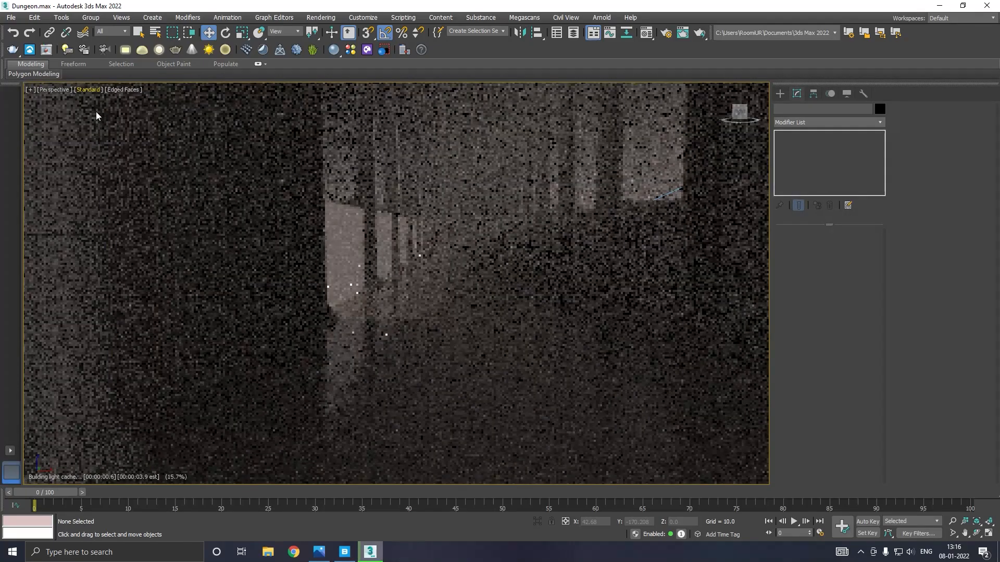
left_click(437, 290)
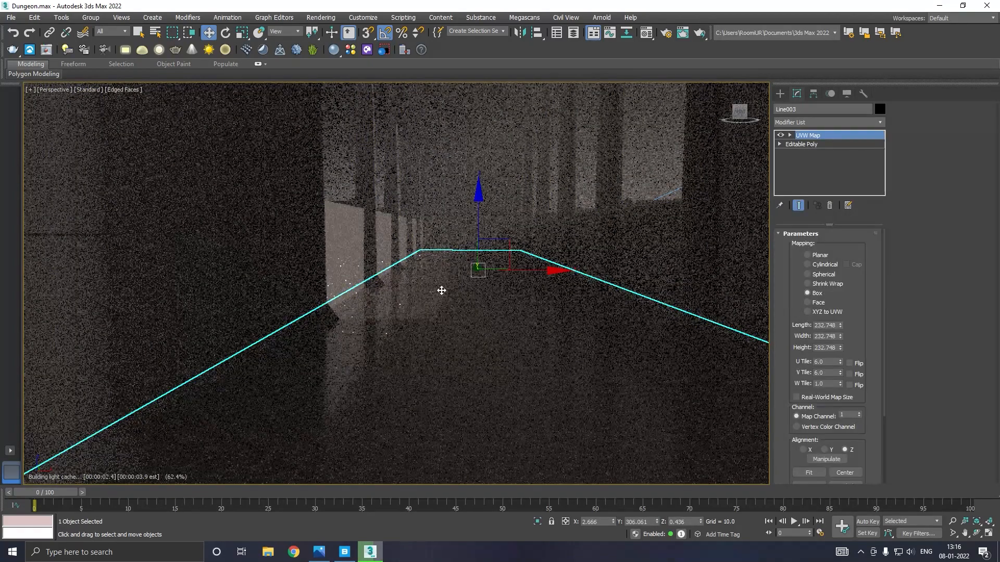
scroll(439, 288, "down", 2)
scroll(416, 310, "up", 2)
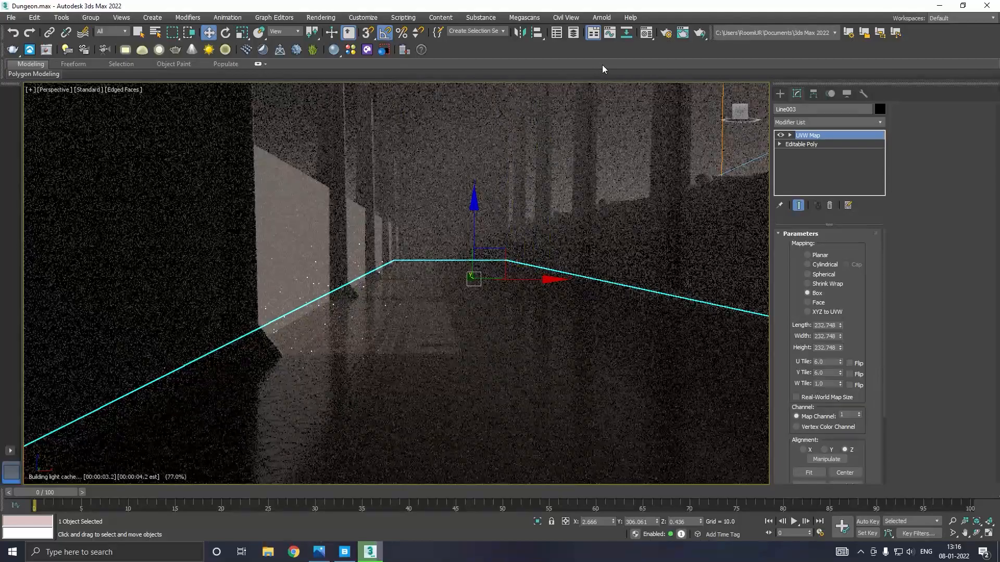
- Return to the four-viewport layout and try to pick the VRaySun target at the column base in the Front view
left_click(988, 535)
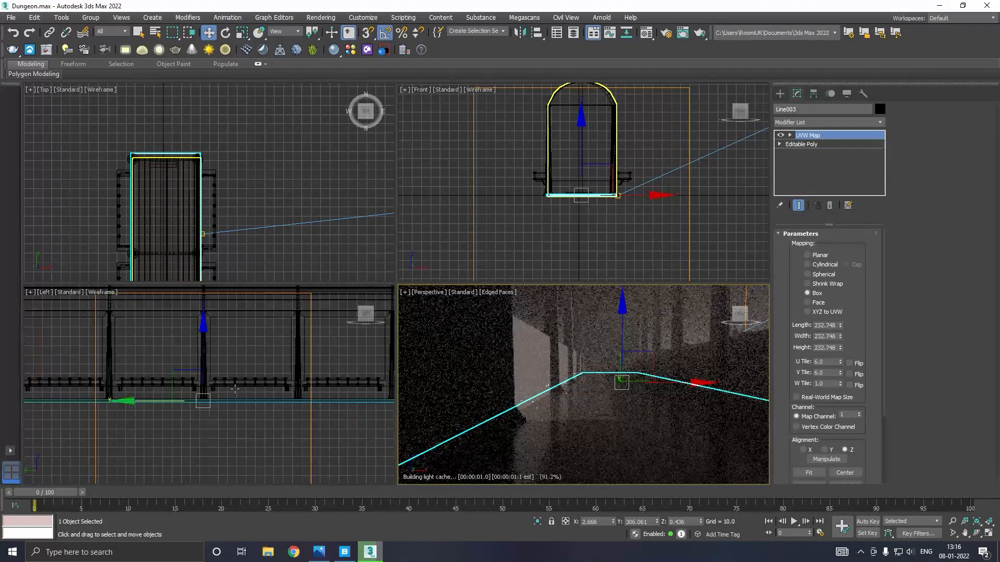
scroll(233, 390, "down", 4)
scroll(260, 211, "down", 5)
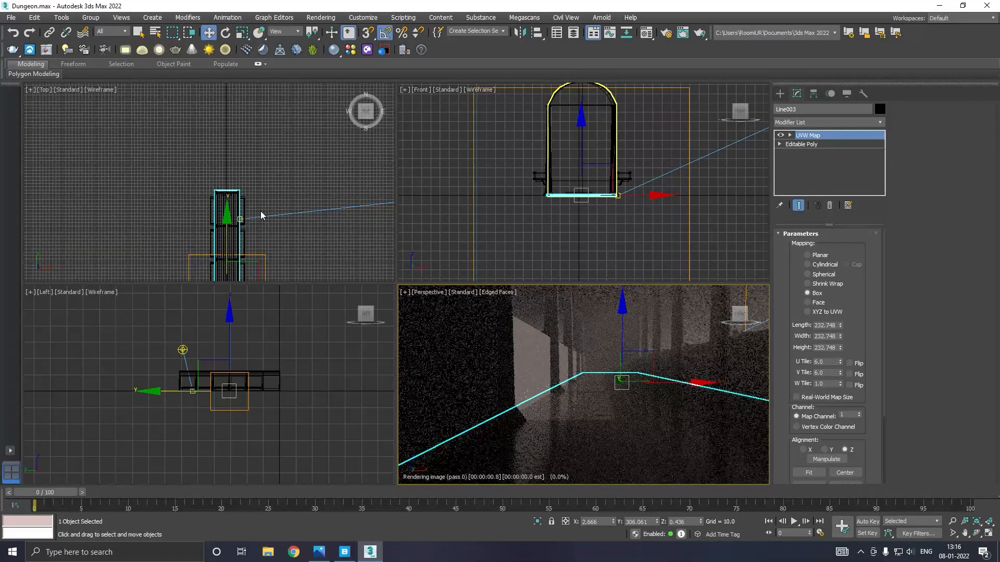
left_click(231, 339)
scroll(559, 243, "up", 6)
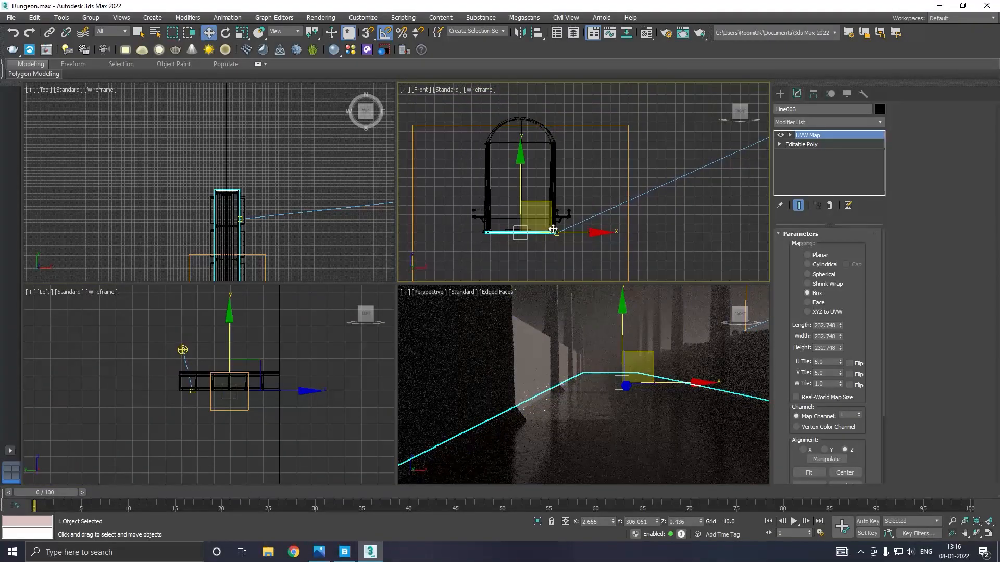
left_click(567, 241)
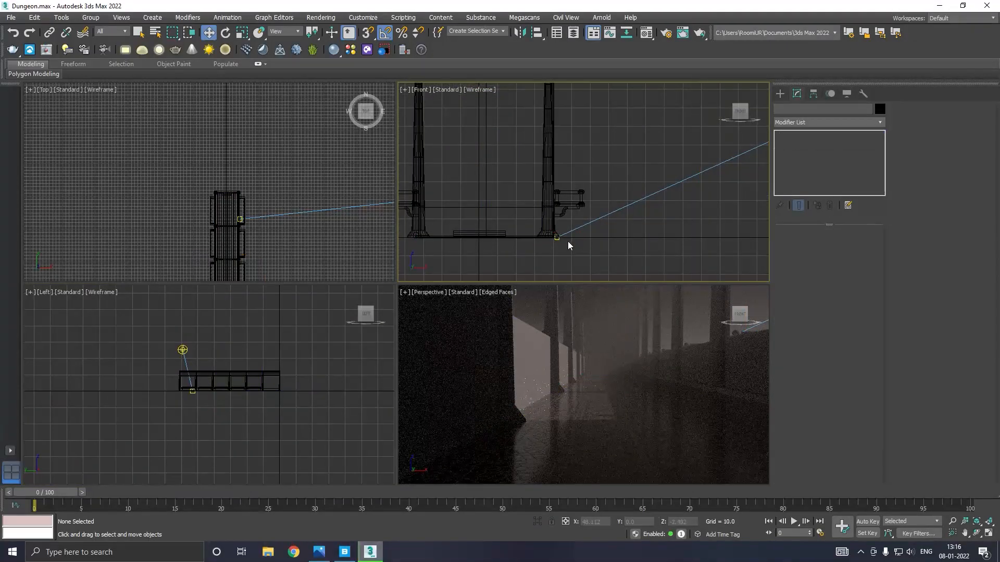
scroll(567, 241, "up", 2)
scroll(568, 241, "up", 2)
left_click(531, 241)
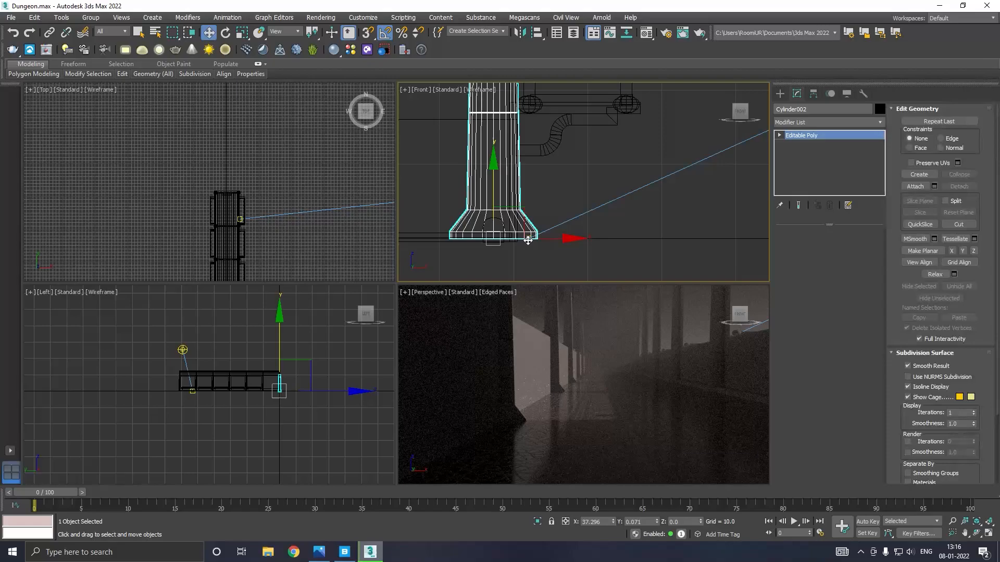
scroll(530, 242, "up", 5)
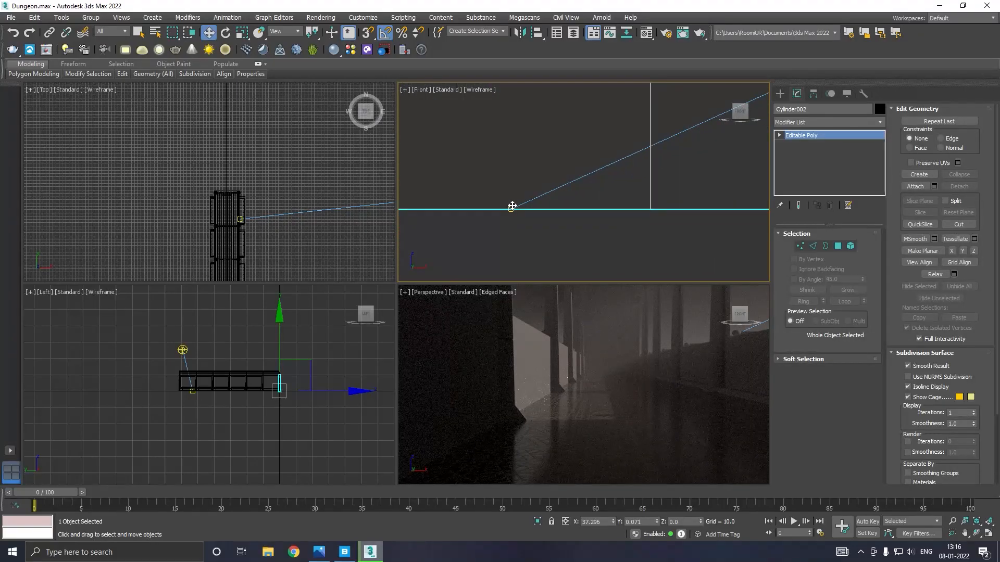
scroll(536, 221, "down", 6)
scroll(546, 219, "down", 3)
- Select VRaySun001.Target by name and move it inside the corridor in the Front view, to about X 8.9 and Z 14.7
left_click(557, 33)
scroll(133, 275, "down", 6)
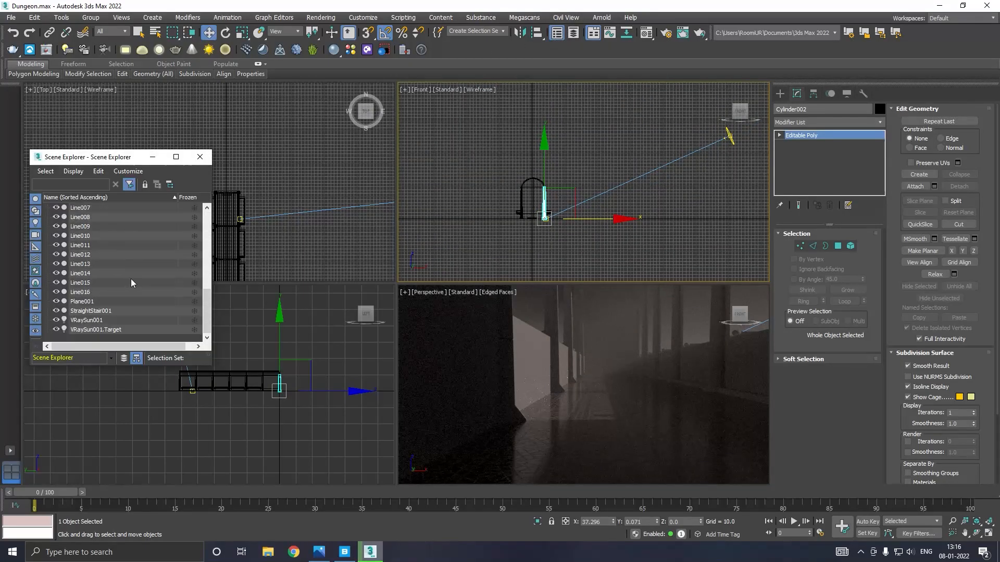
left_click(98, 321)
left_click(98, 330)
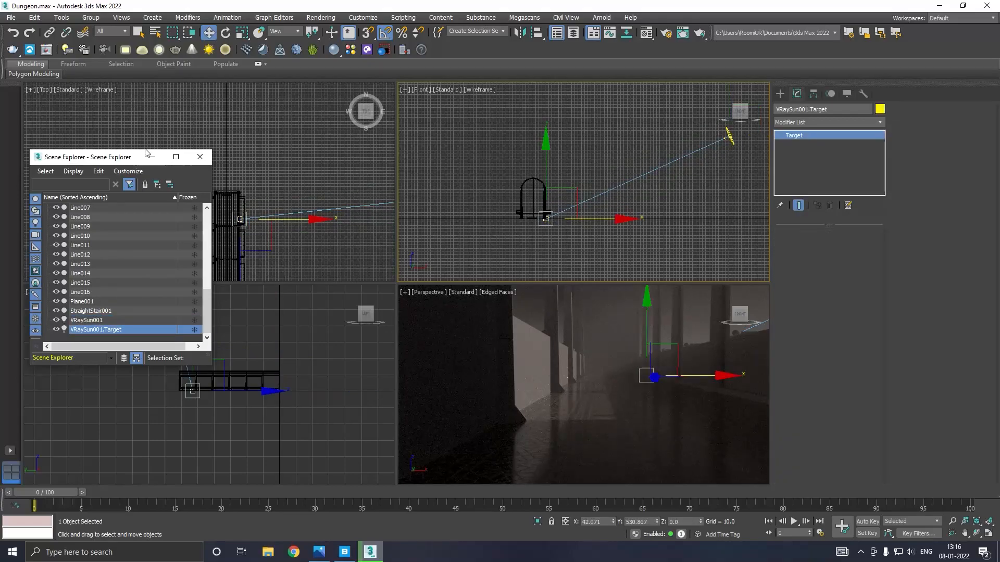
left_click(199, 157)
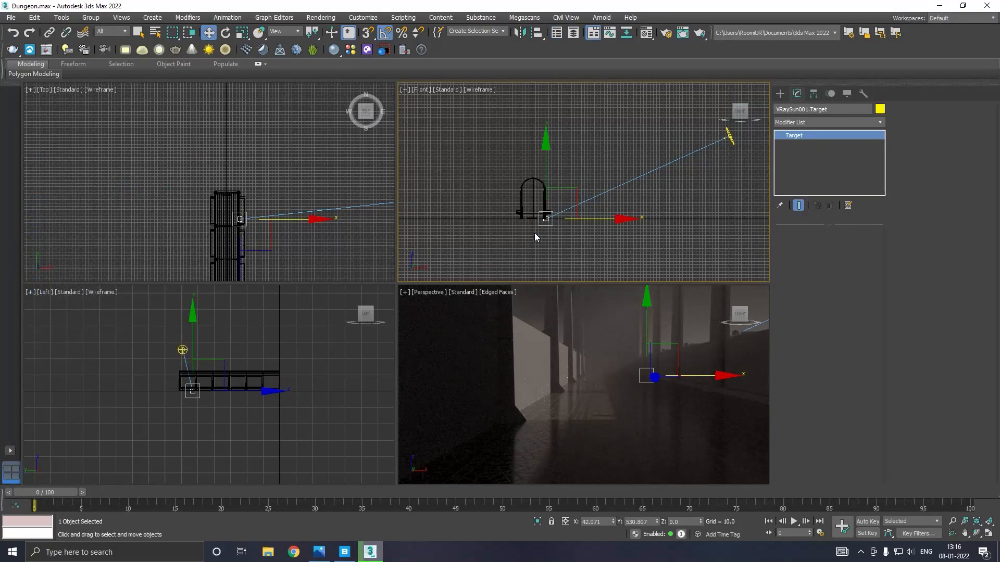
left_click_drag(596, 221, 538, 219)
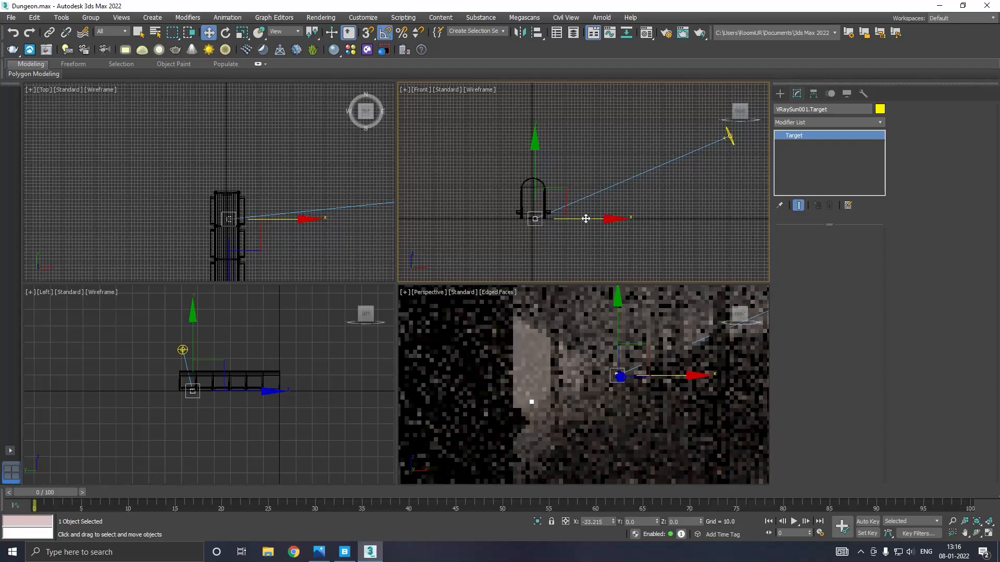
left_click_drag(536, 184, 534, 178)
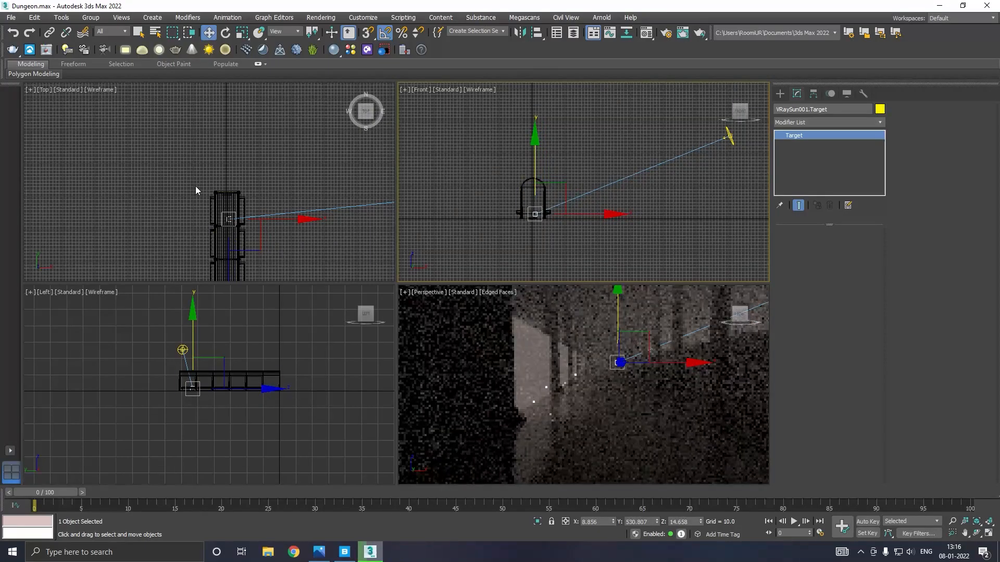
- Move the sun target along the corridor's length in the Top view to about Y 399
scroll(198, 208, "down", 5)
right_click(260, 204)
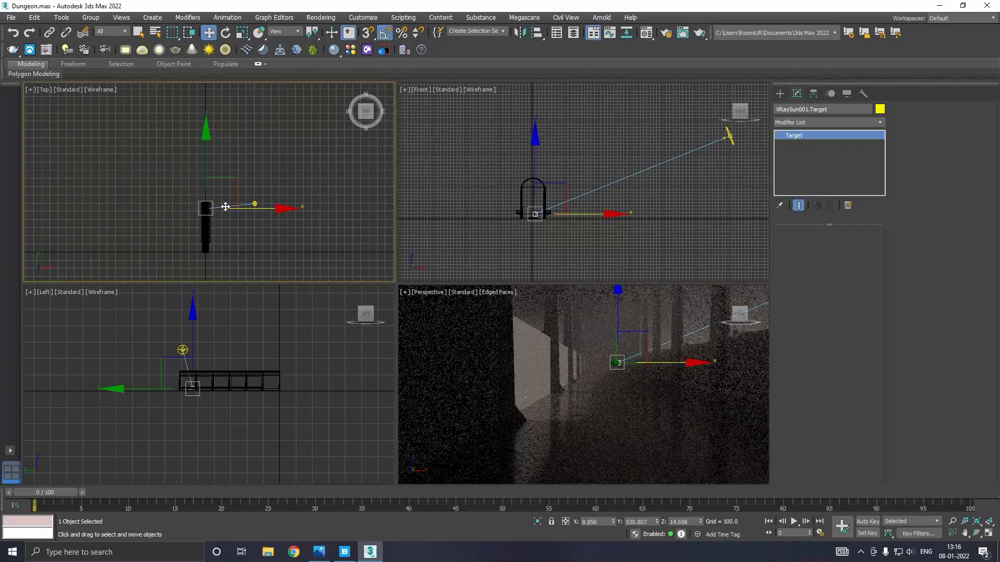
mouse_move(204, 160)
left_mouse_down()
mouse_move(210, 152)
mouse_move(209, 179)
left_mouse_up()
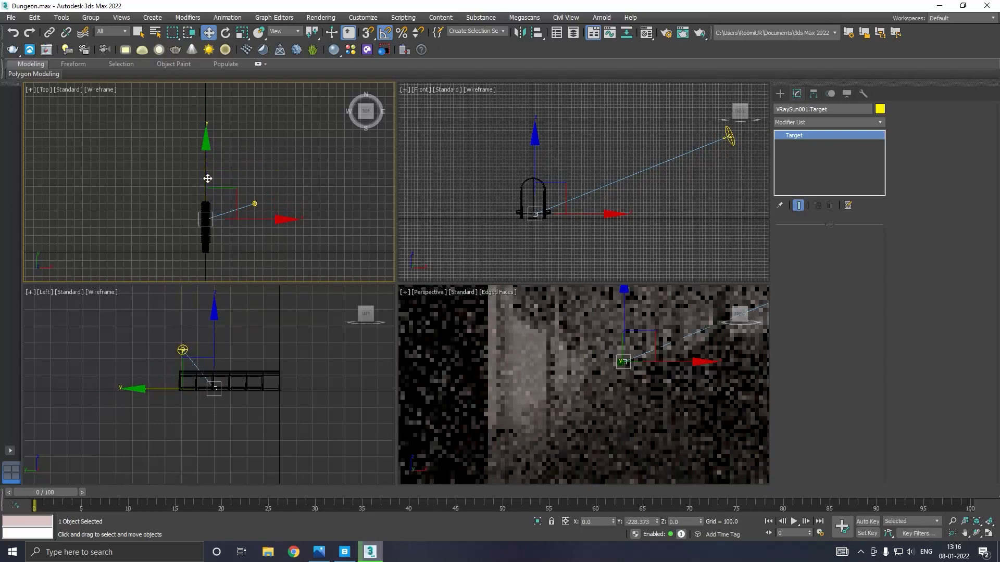
- Try shifting the VRaySun light to about Y 574 in the Top view, check the render and undo the shift
left_click(255, 203)
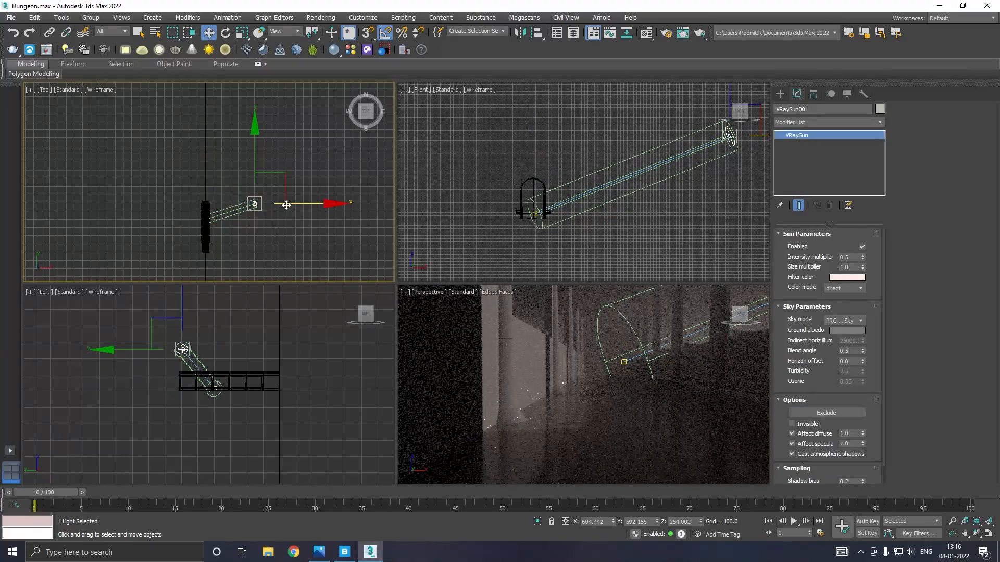
mouse_move(257, 165)
left_mouse_down()
mouse_move(263, 196)
mouse_move(262, 162)
left_mouse_up()
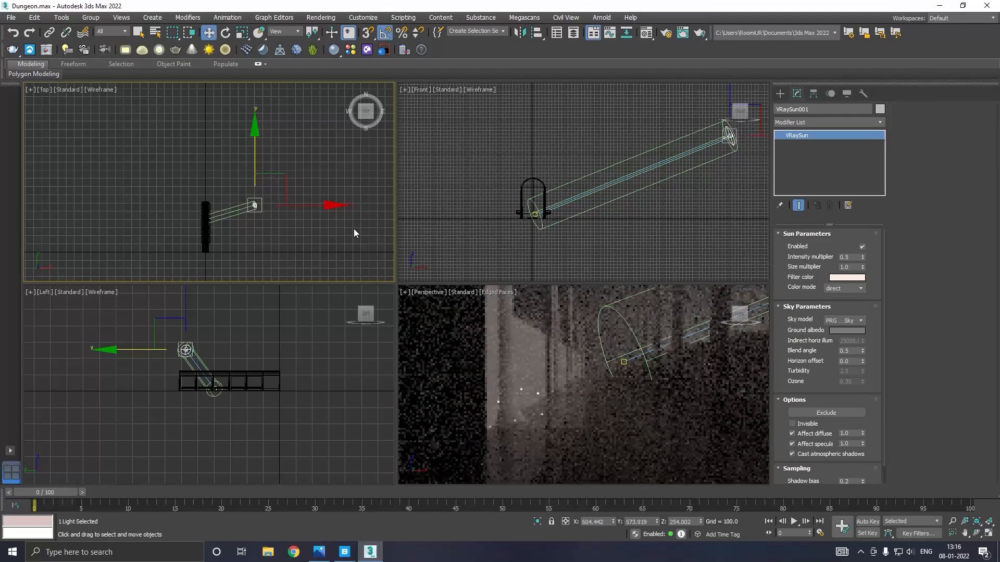
right_click(450, 307)
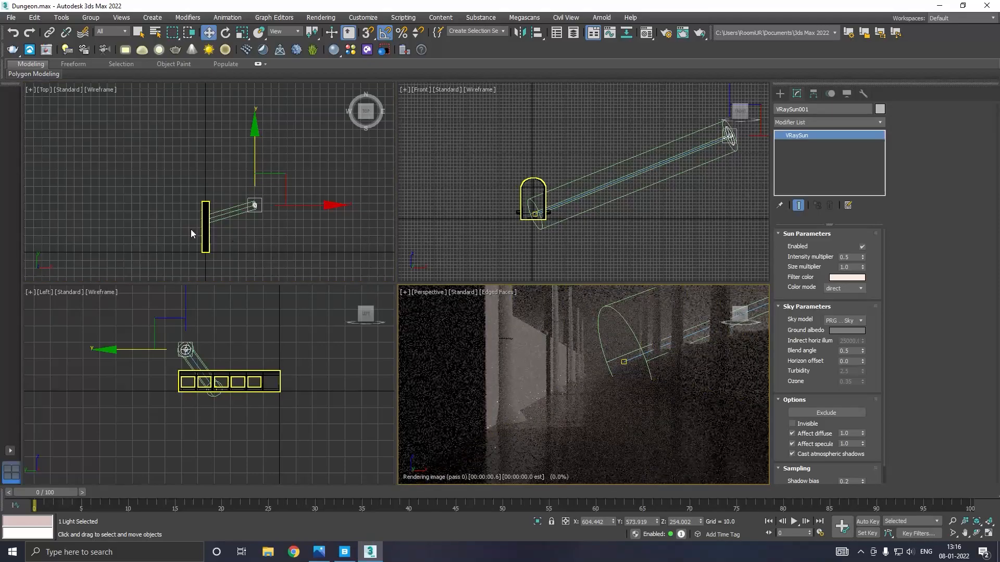
left_click(15, 33)
left_click(250, 190)
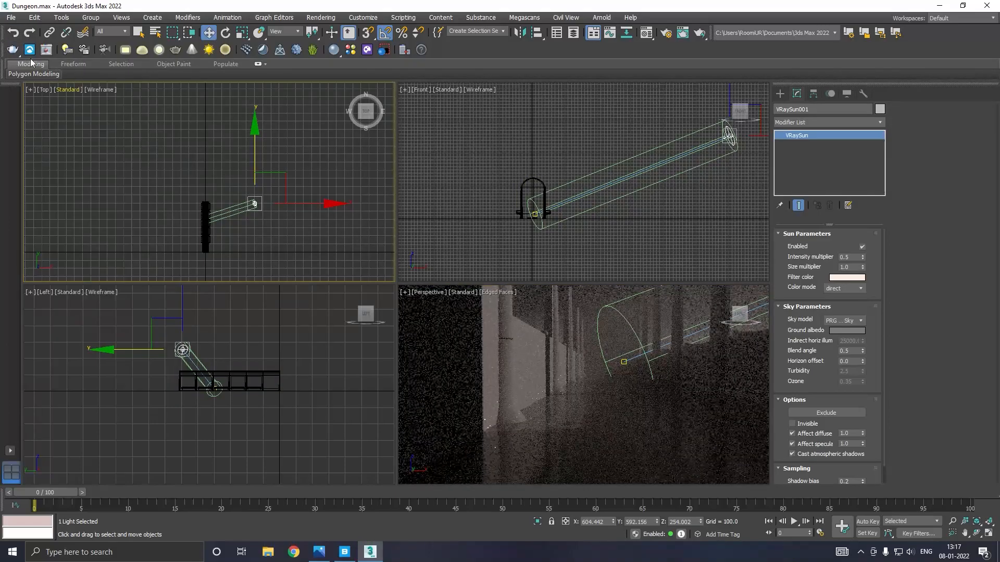
- Reselect the sun target and move it just past the corridor's end in the Top view, to about Y 636
left_click(15, 33)
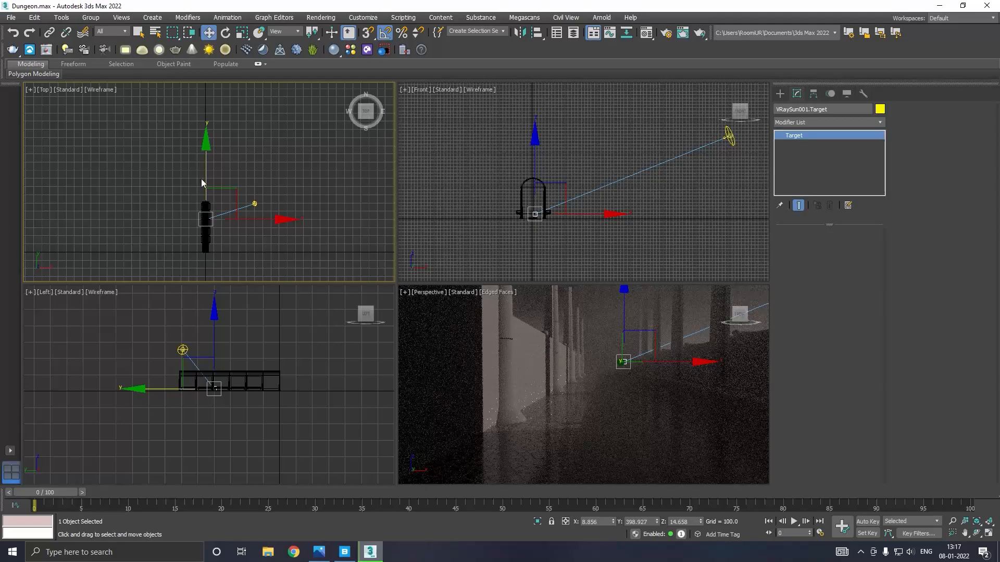
left_click_drag(205, 167, 212, 147)
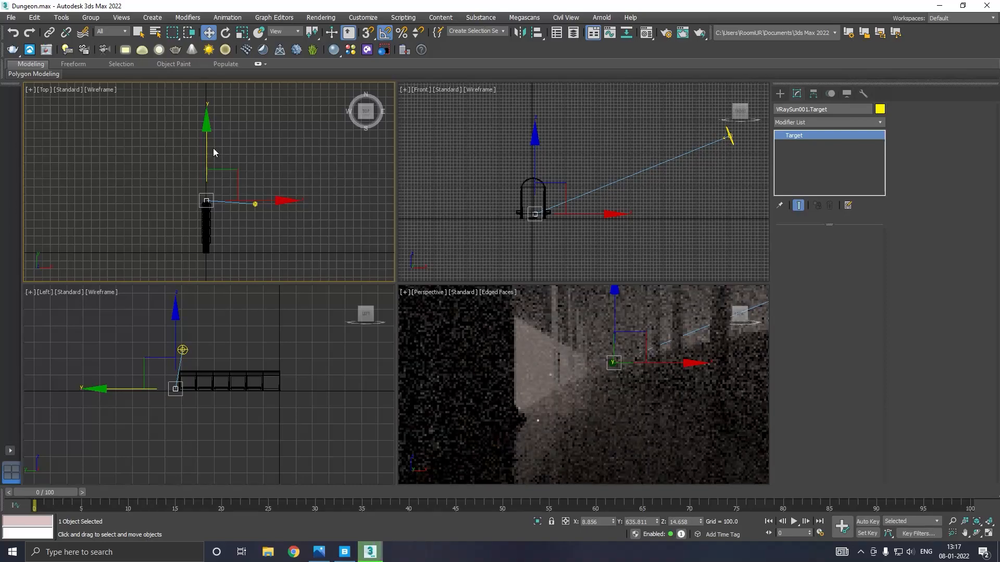
left_click(531, 309)
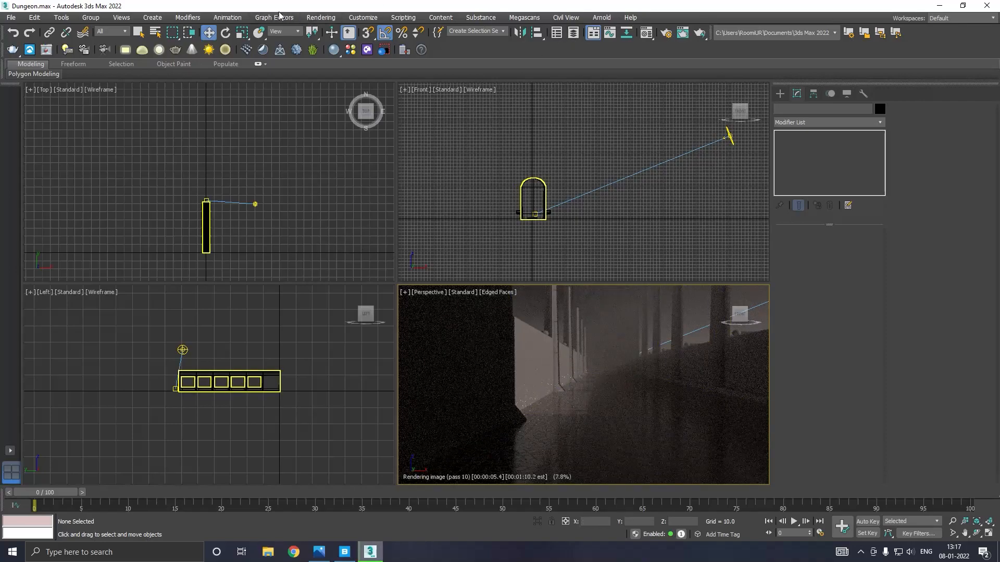
- Open the VRayEnvironmentFog settings and brighten the fog transparency to a near-white value of 248
left_click(320, 18)
left_click(344, 151)
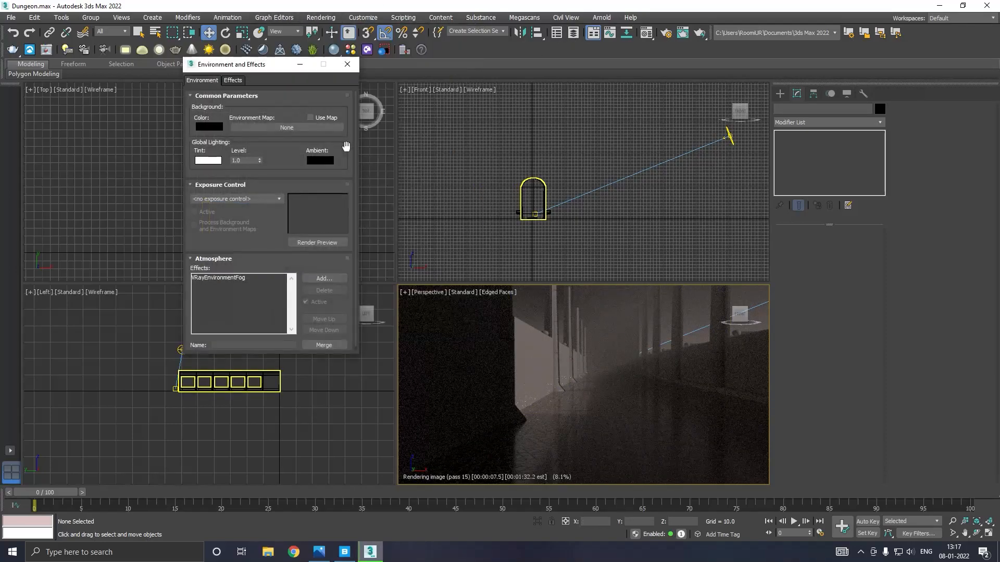
left_click(229, 277)
scroll(230, 255, "down", 5)
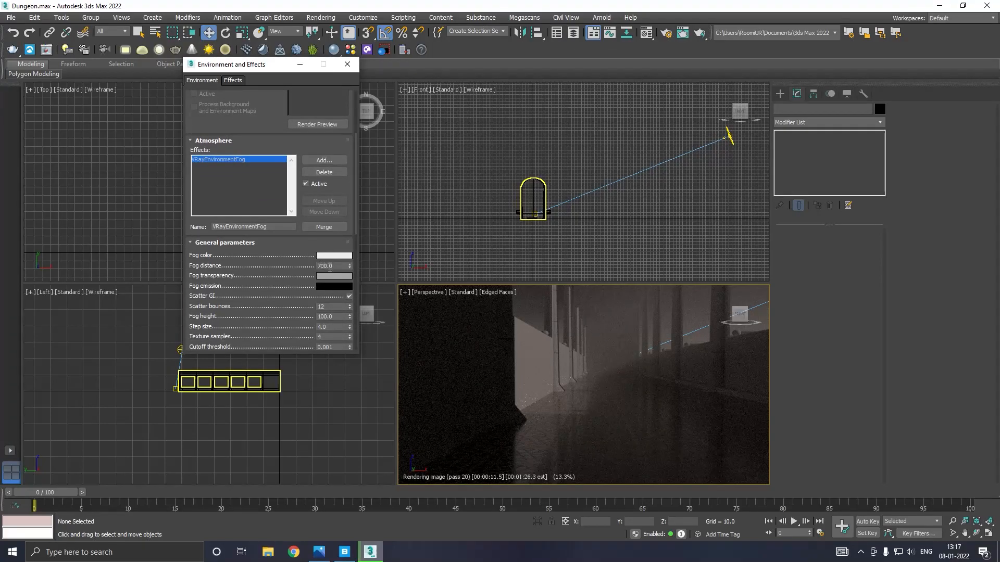
left_click(330, 276)
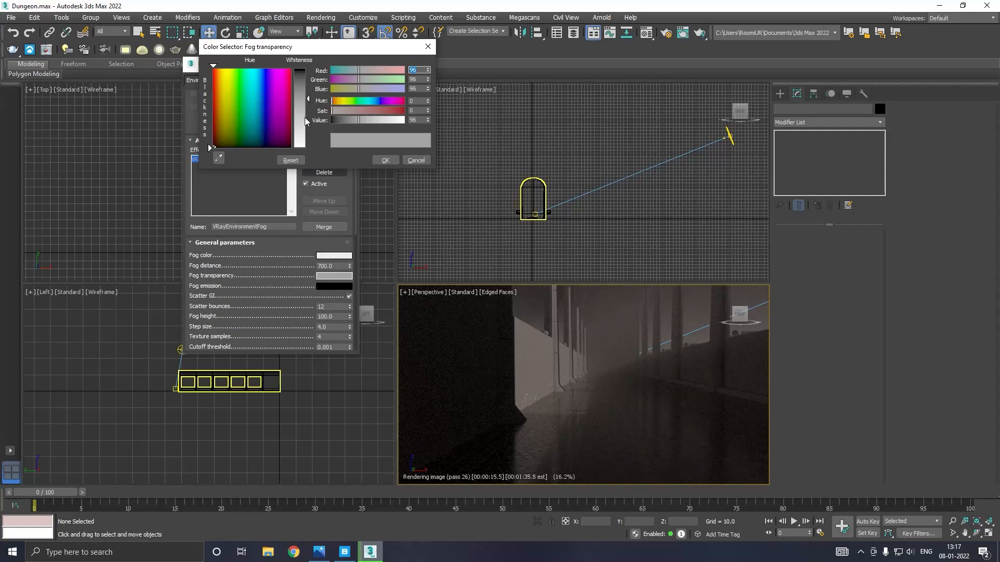
left_click_drag(305, 139, 306, 145)
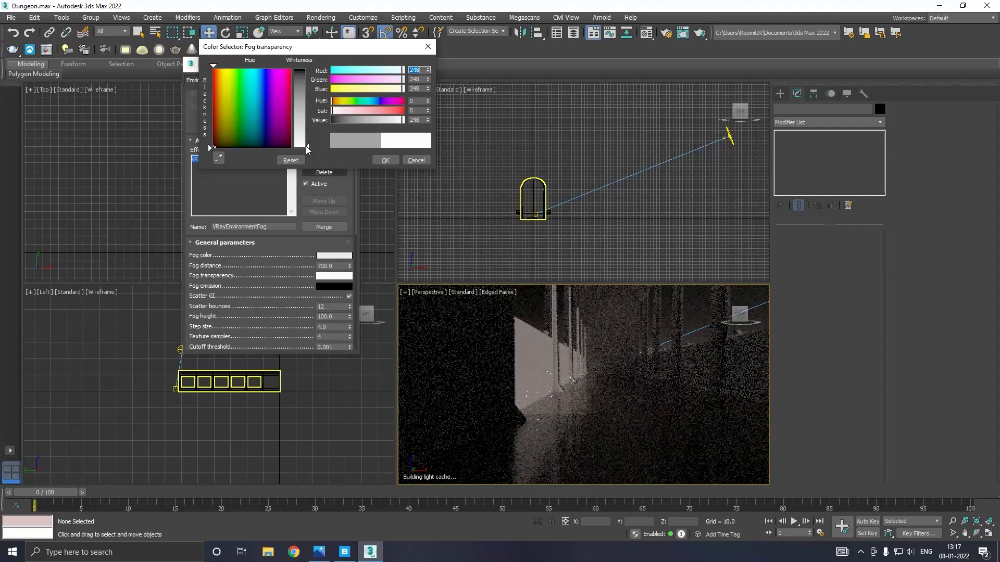
left_click(390, 164)
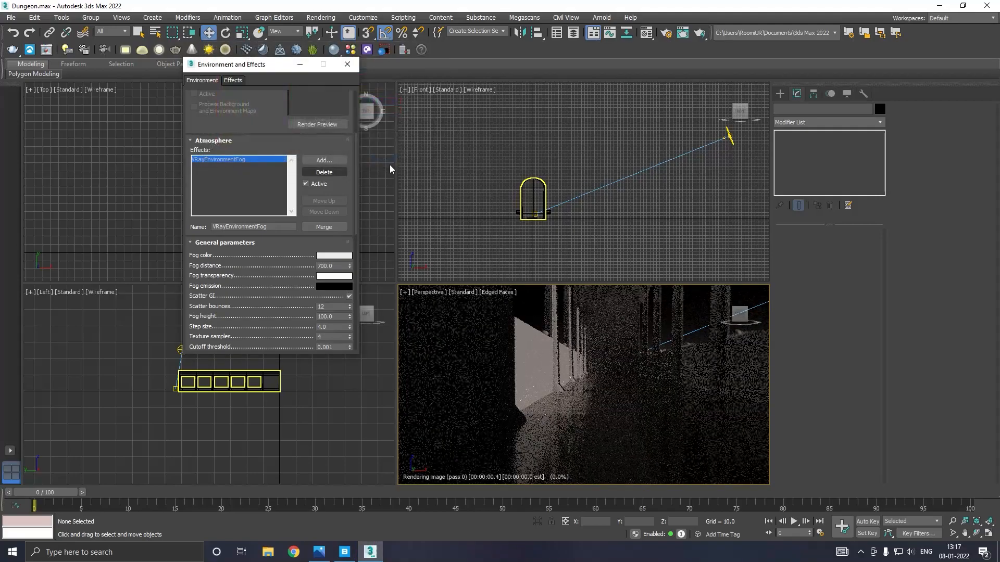
- Change the fog transparency to a light grey with a value of 159
left_click(334, 276)
left_click(302, 73)
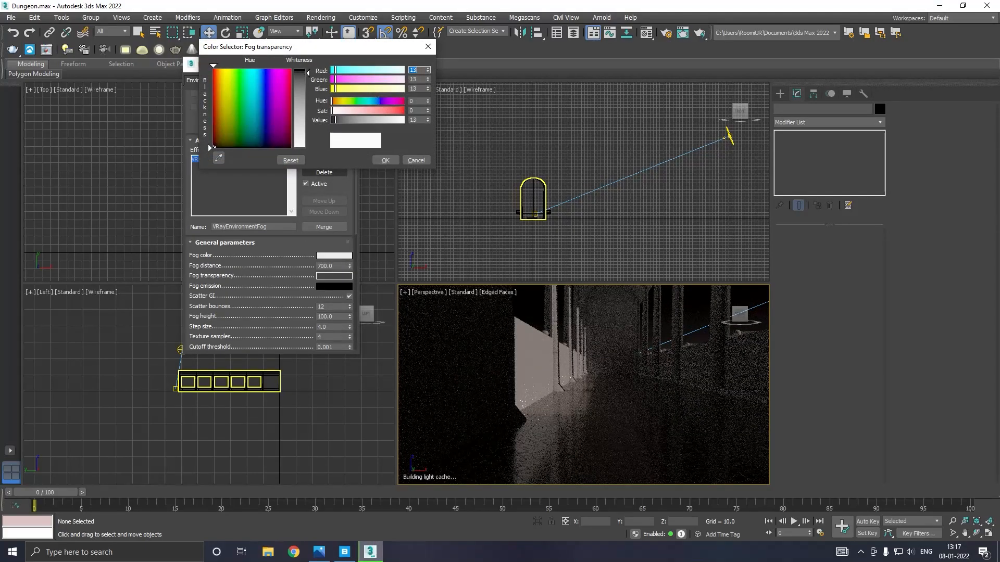
left_click_drag(302, 73, 304, 119)
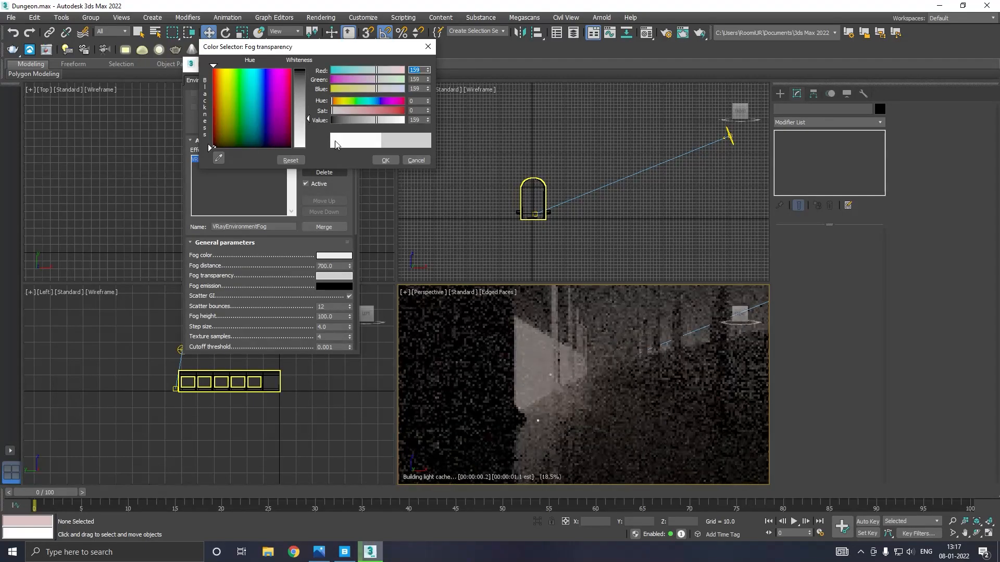
left_click(385, 160)
- Test blue, orange and yellow fog colors in the interactive render and settle on a pale blue fog color
left_click(335, 256)
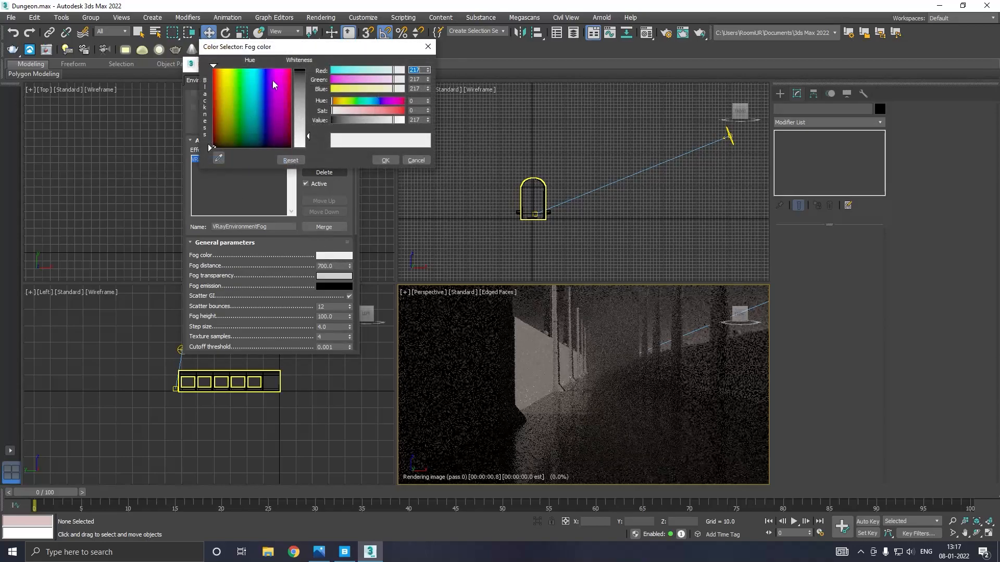
left_click(258, 76)
left_click(300, 89)
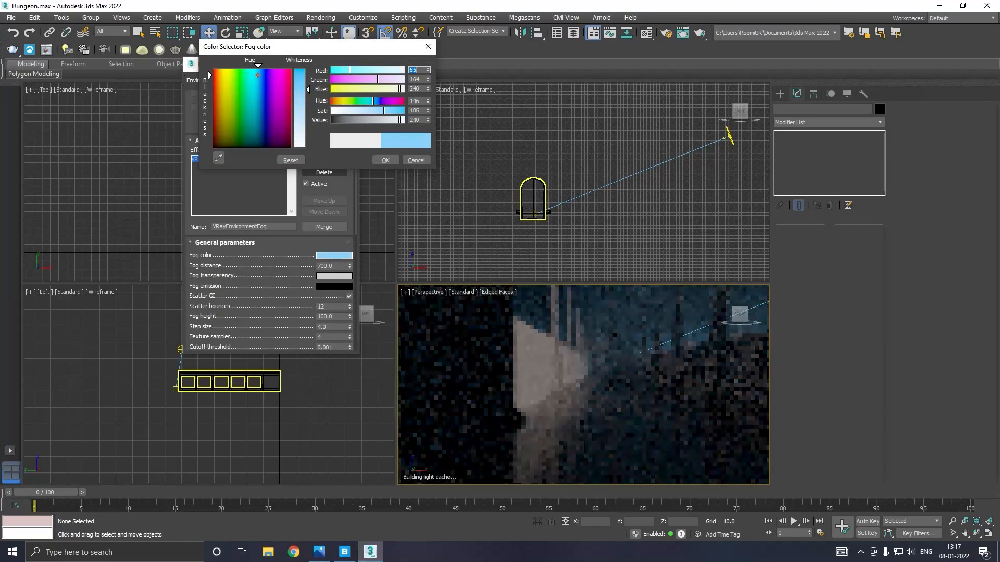
left_click(222, 76)
left_click_drag(221, 76, 218, 77)
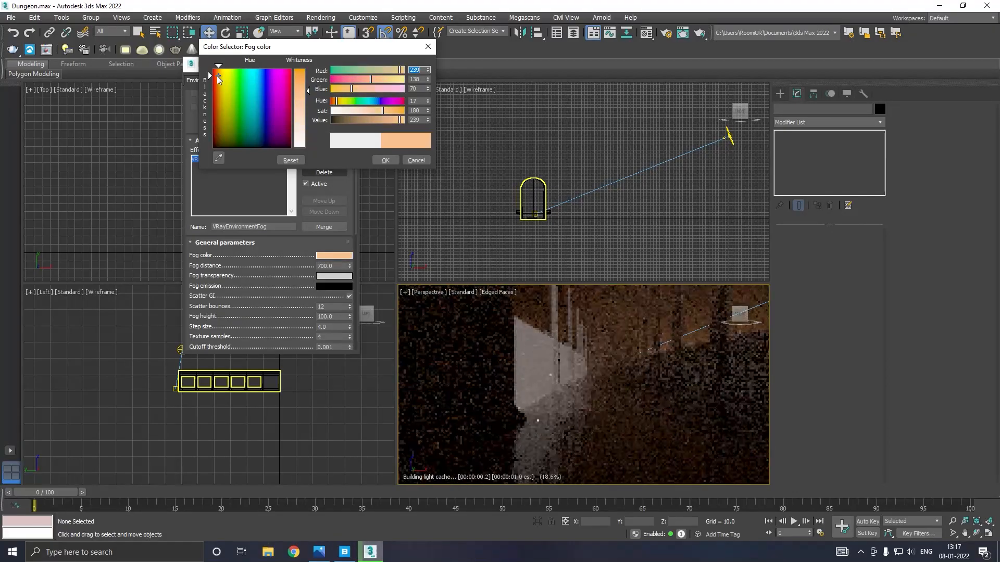
left_click(296, 78)
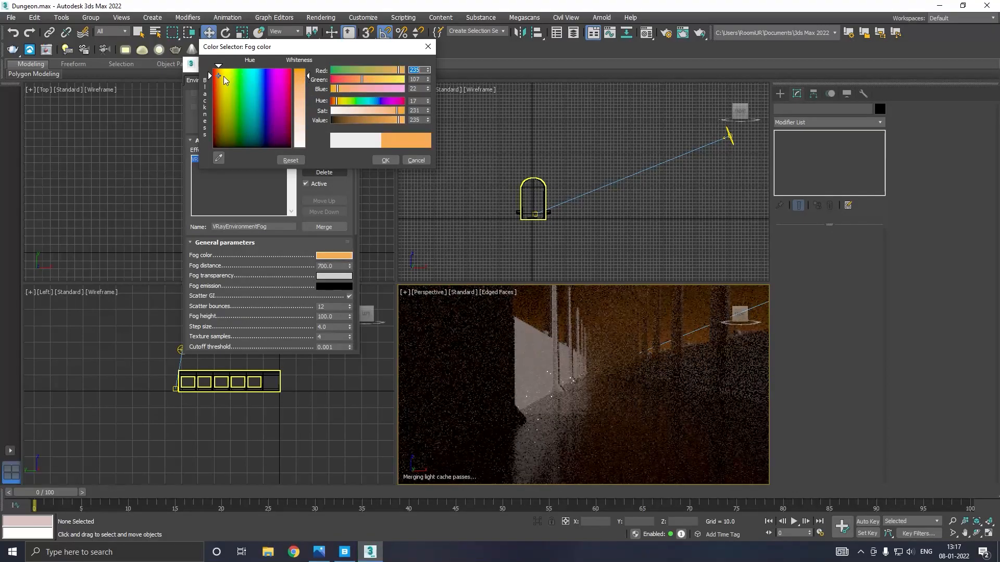
left_click(223, 79)
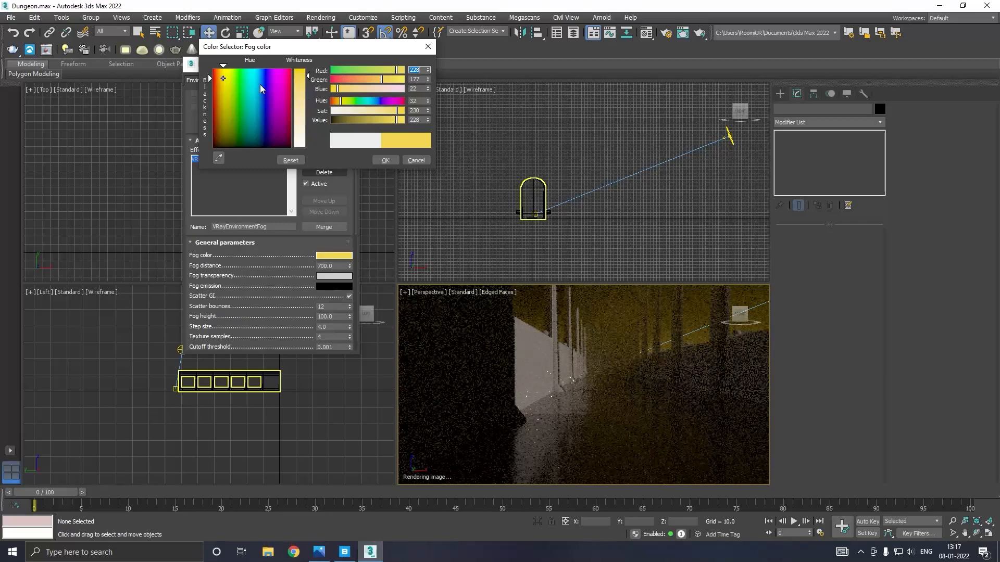
left_click(261, 85)
left_click_drag(308, 89, 312, 123)
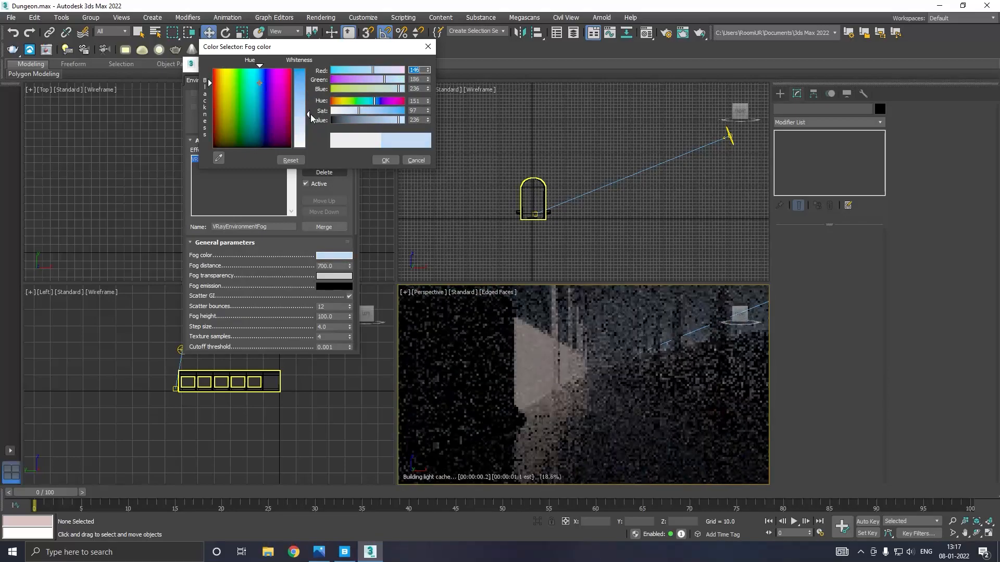
left_click(386, 160)
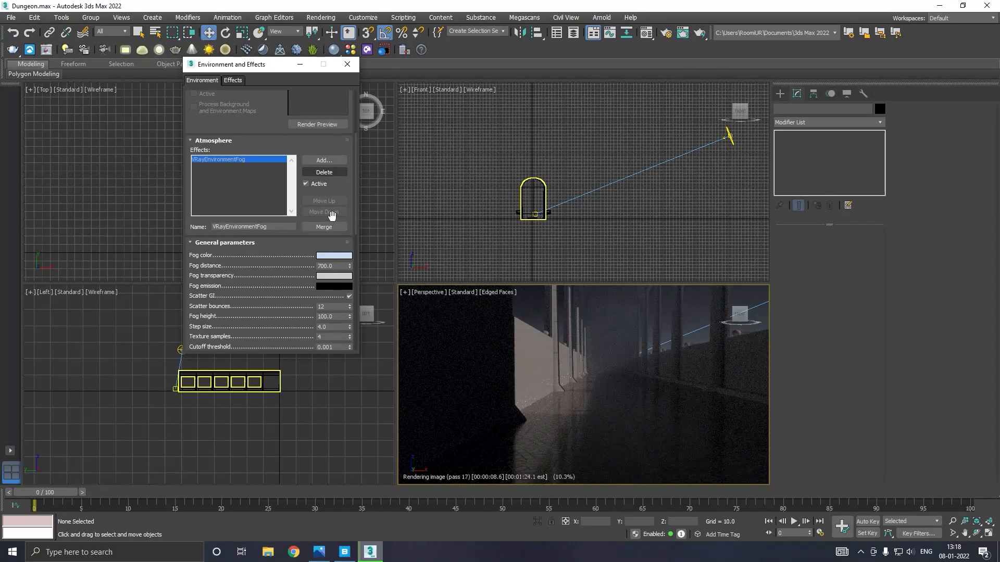
left_click(354, 65)
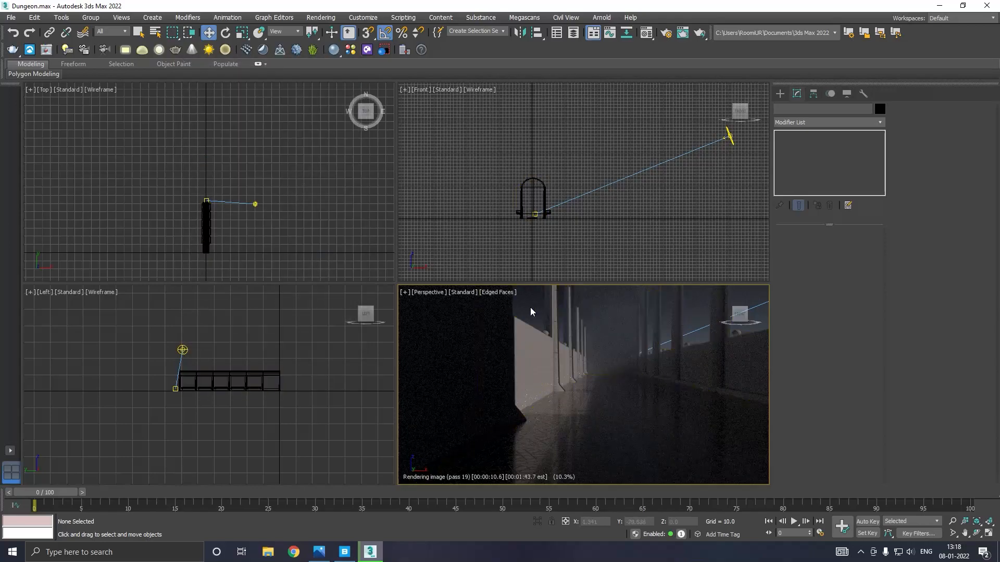
- Raise the sun light to about Z 533 in the Left view and shift it along the corridor to about Y 557
left_click(989, 534)
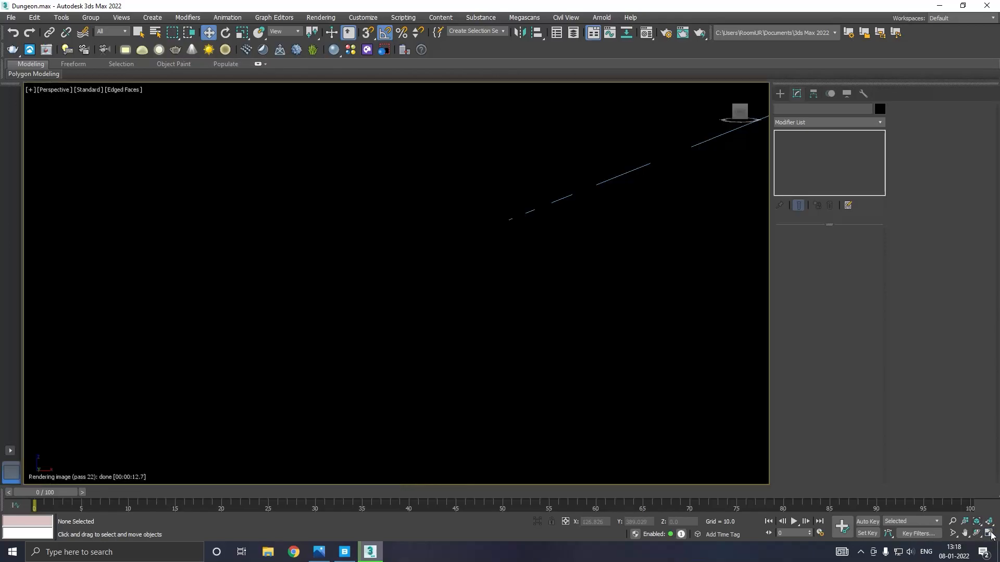
middle_click_drag(553, 327, 544, 364)
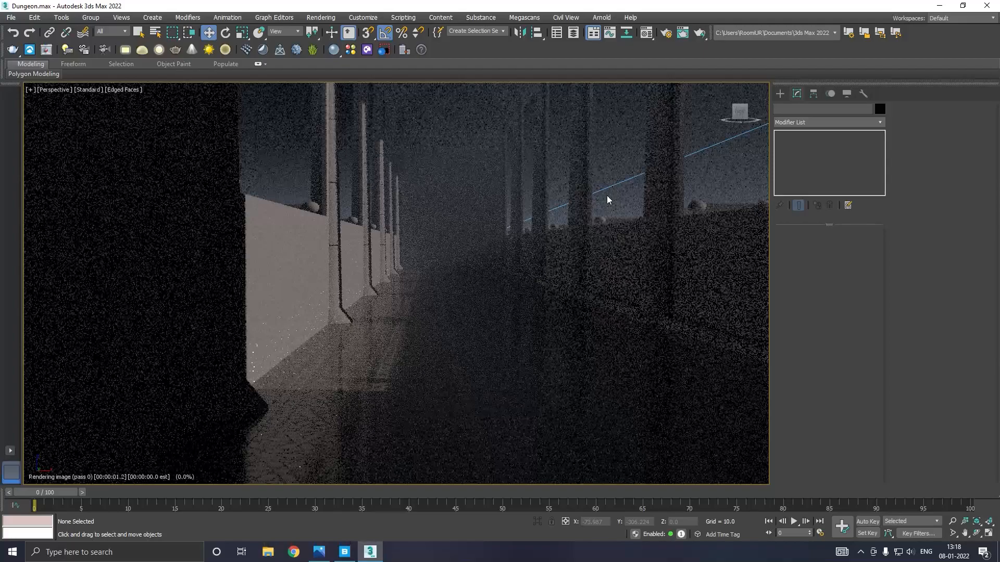
left_click(988, 534)
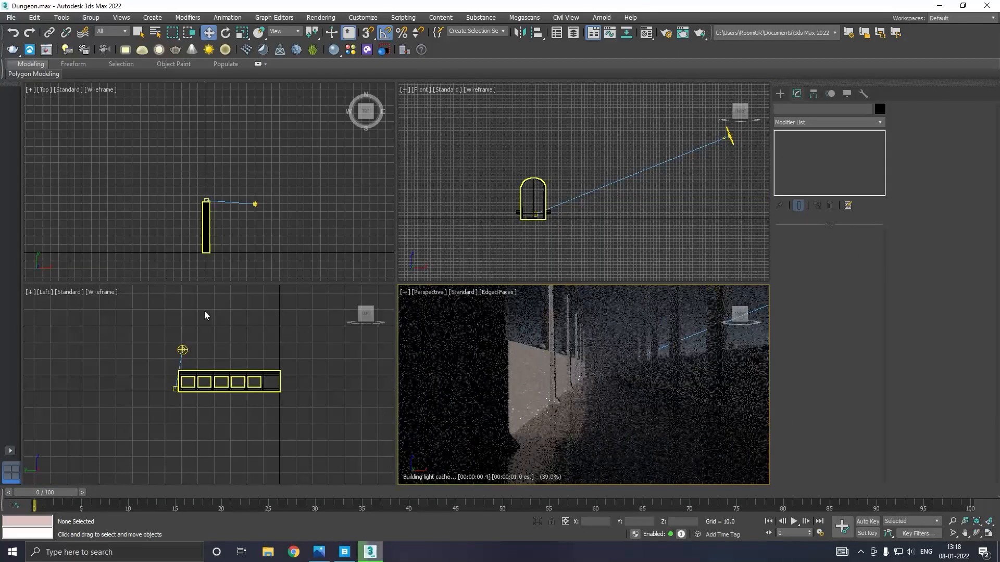
left_click(185, 349)
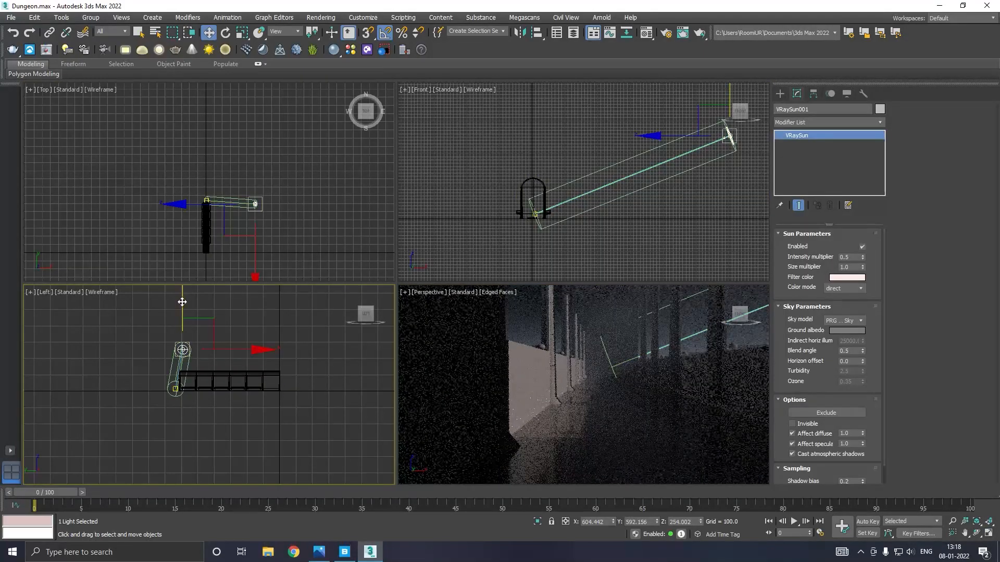
left_click_drag(182, 302, 182, 276)
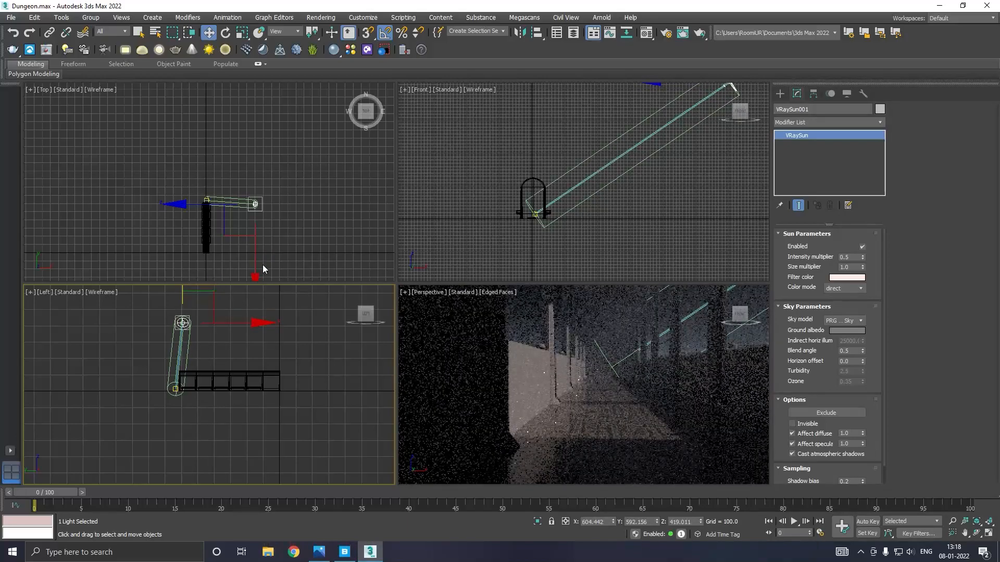
left_click_drag(183, 290, 185, 270)
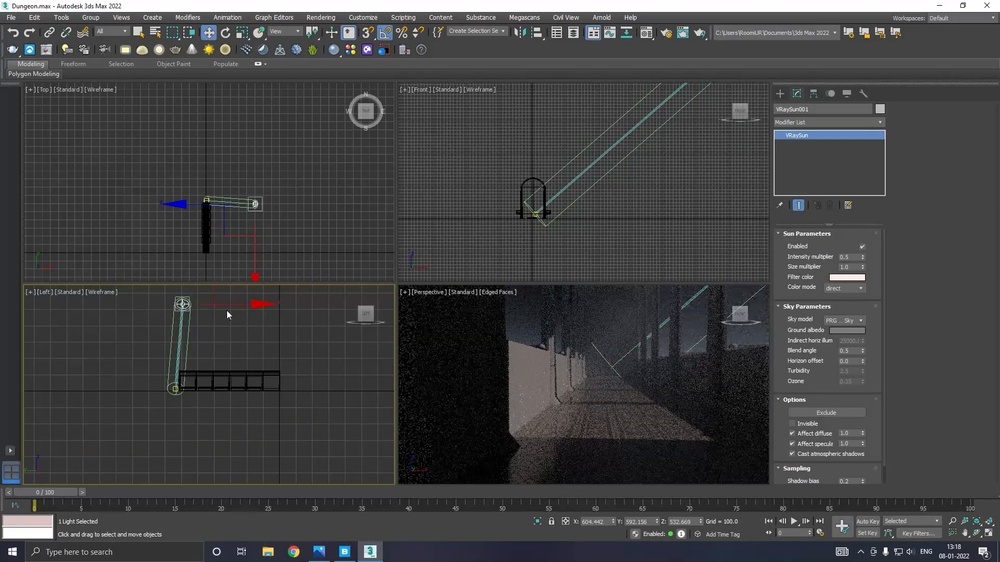
mouse_move(235, 305)
left_mouse_down()
mouse_move(197, 296)
mouse_move(245, 293)
left_mouse_up()
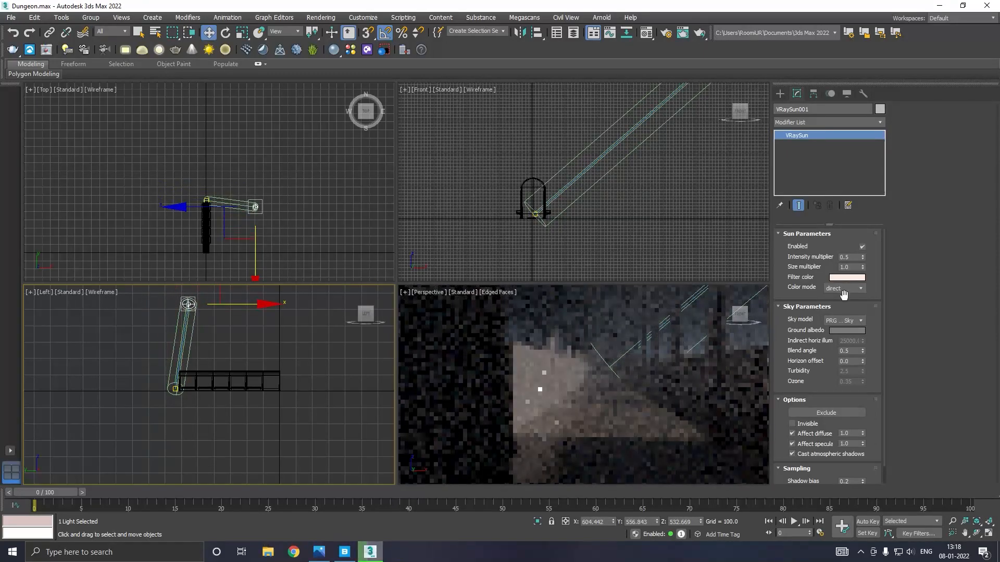
- Set the sun's color mode to filter and its intensity multiplier to 0.1
left_click(843, 289)
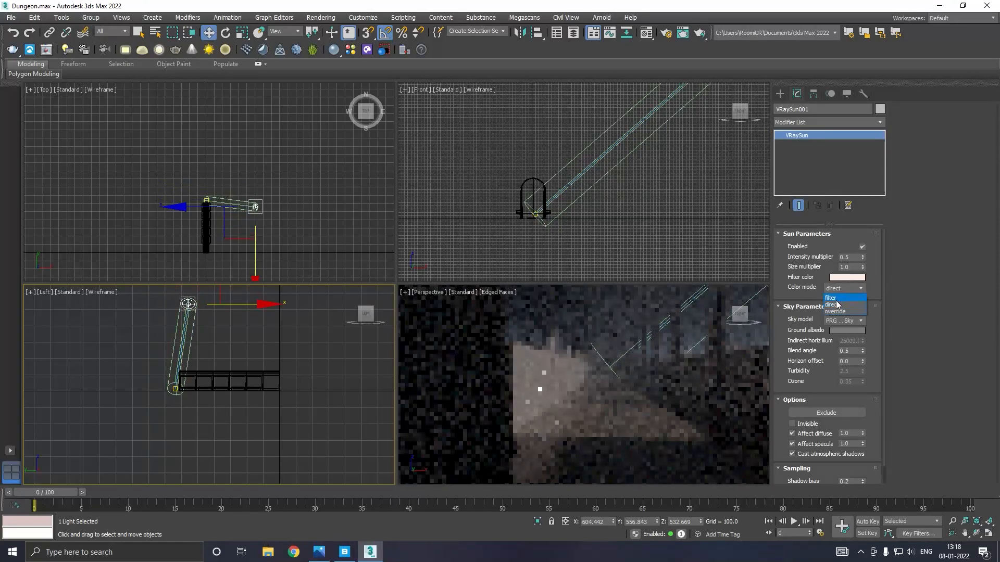
left_click(836, 299)
right_click(651, 340)
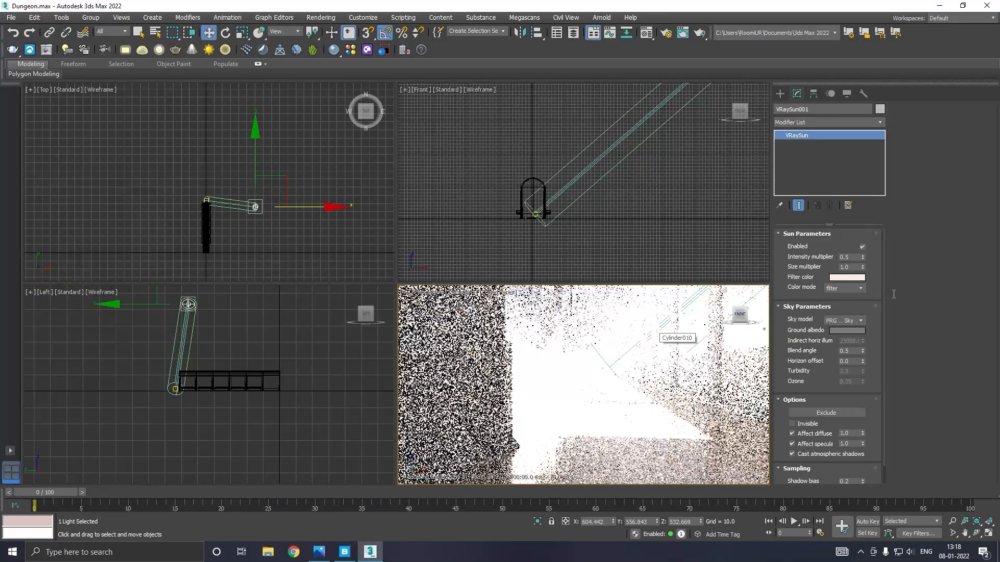
left_click_drag(845, 258, 905, 265)
type("1")
key("Return")
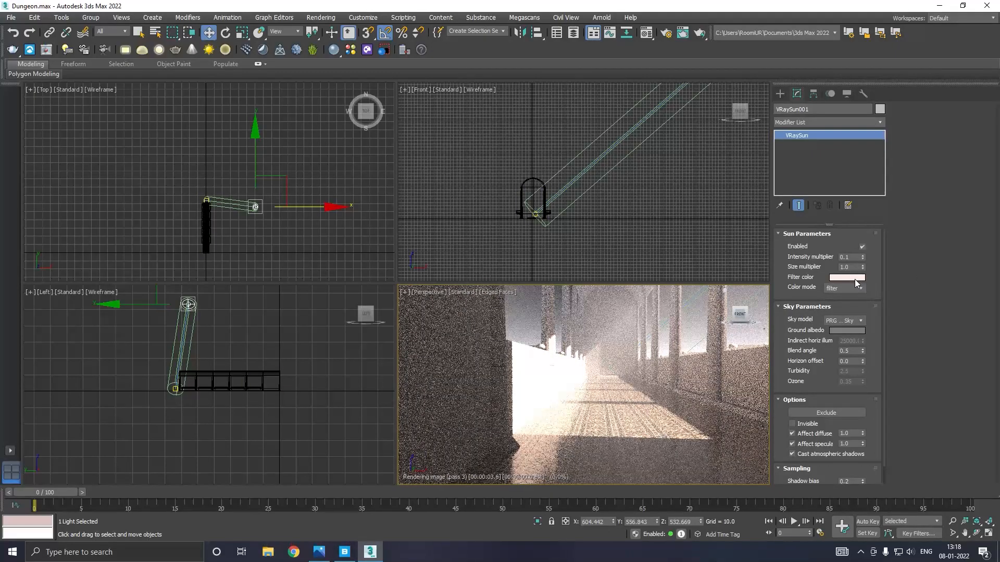
- Change the sun's filter color to a neutral grey with a value of 86 and deselect the light
left_click(855, 278)
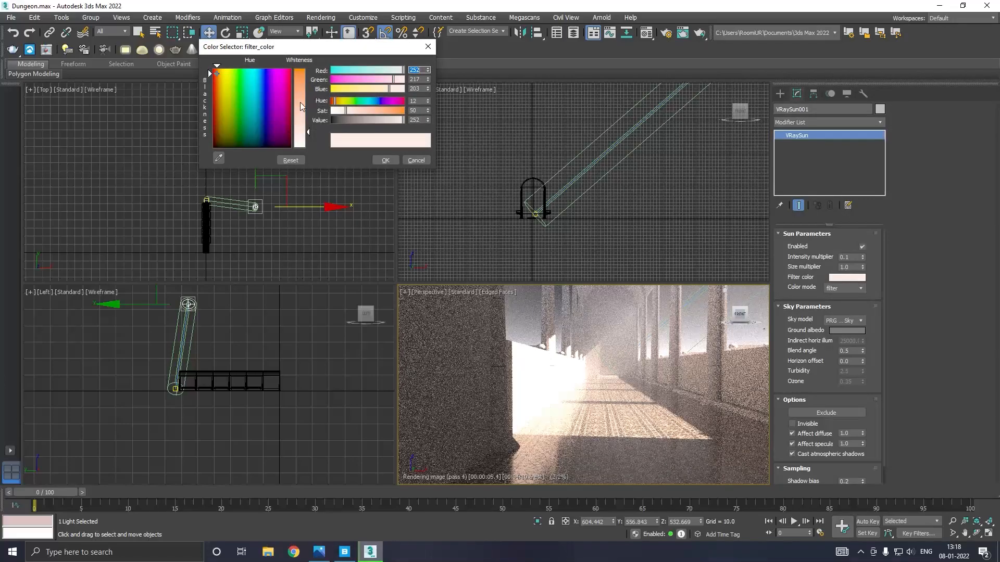
left_click(274, 147)
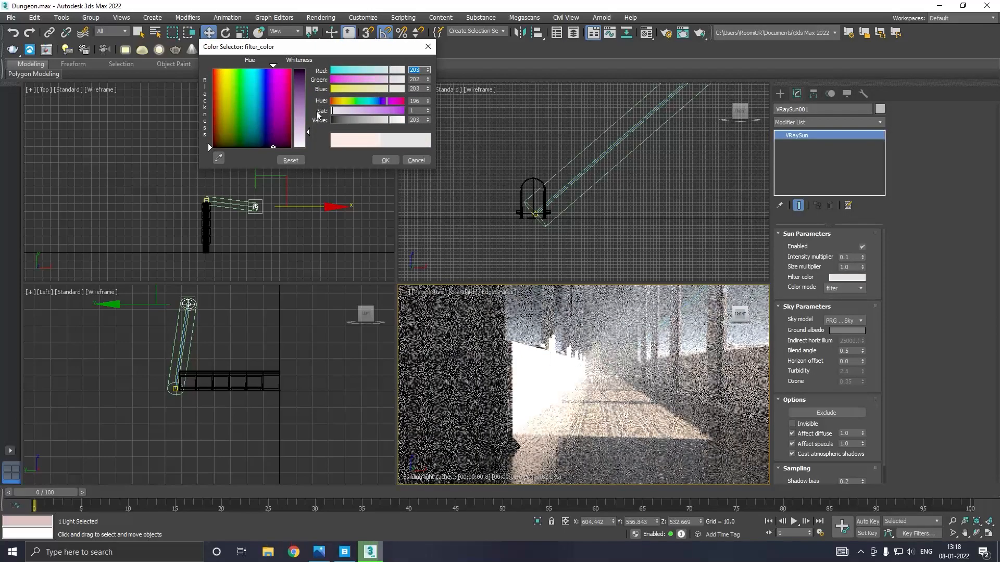
left_click(283, 147)
left_click_drag(308, 132, 305, 97)
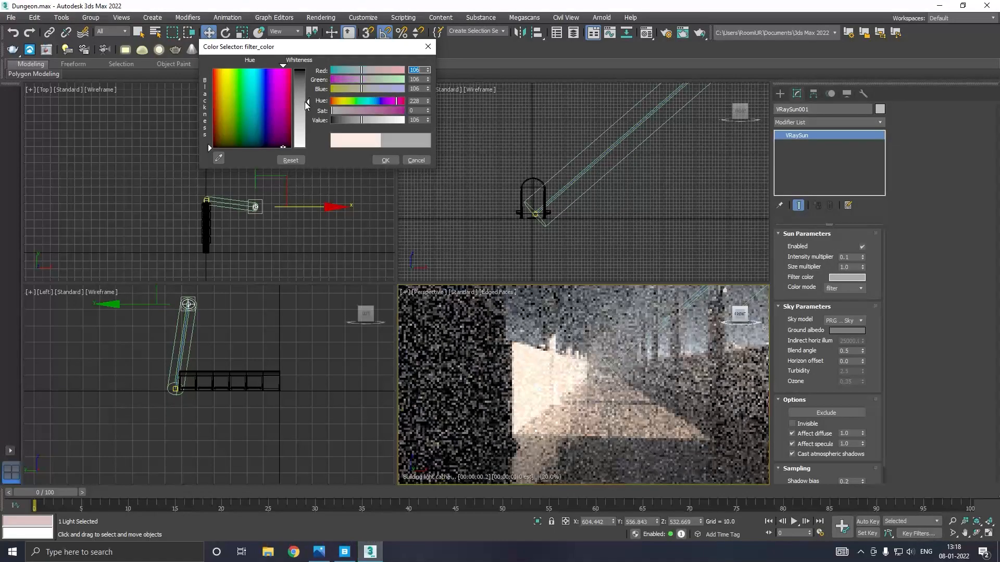
left_click(386, 160)
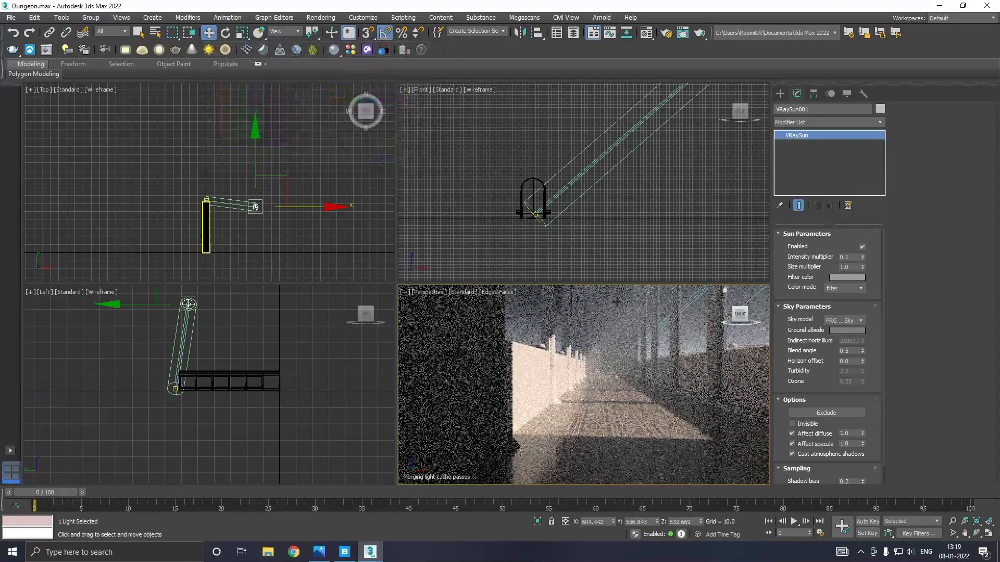
left_click(700, 328)
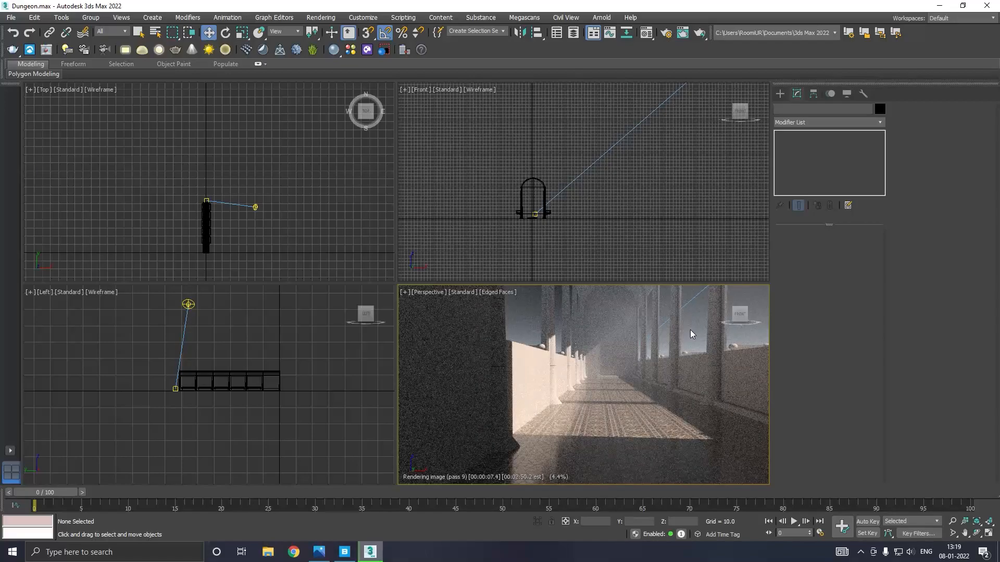
- Move the sun beyond the corridor's end to about Y 1047 and pull its target inside the corridor to about Y 443
left_click(189, 305)
left_click_drag(230, 308, 150, 303)
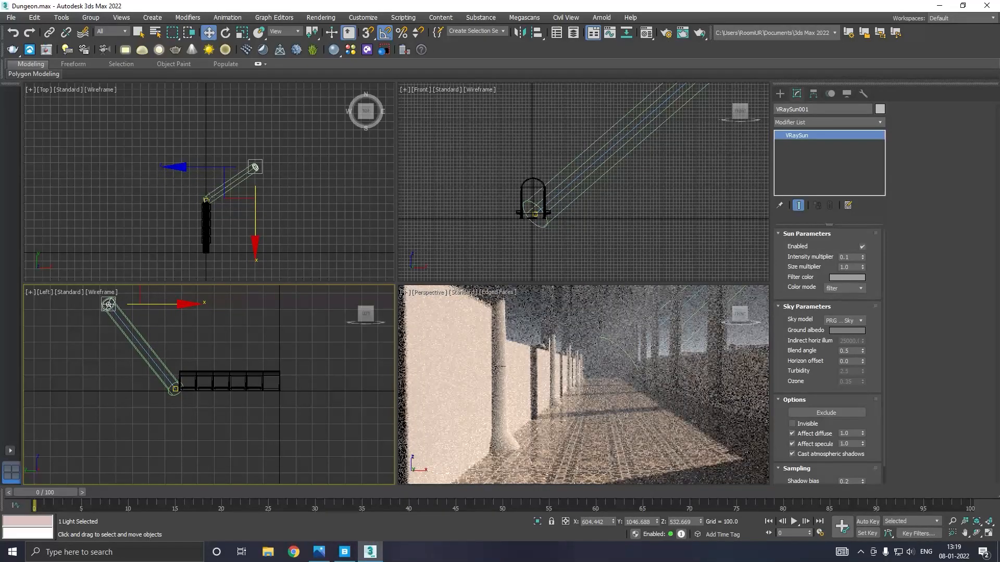
left_click(207, 216)
scroll(196, 201, "up", 5)
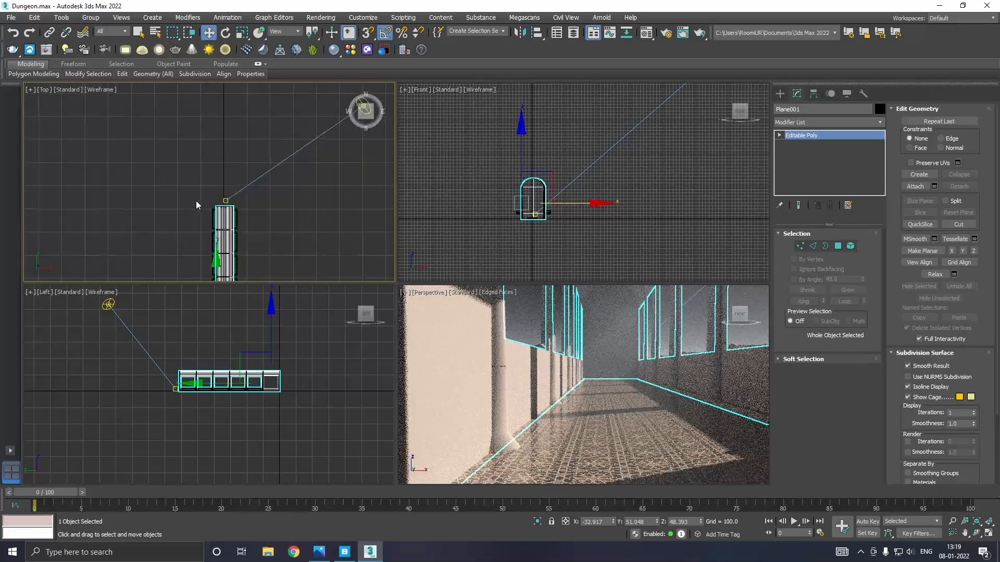
left_click_drag(230, 202, 232, 204)
left_click_drag(226, 161, 224, 206)
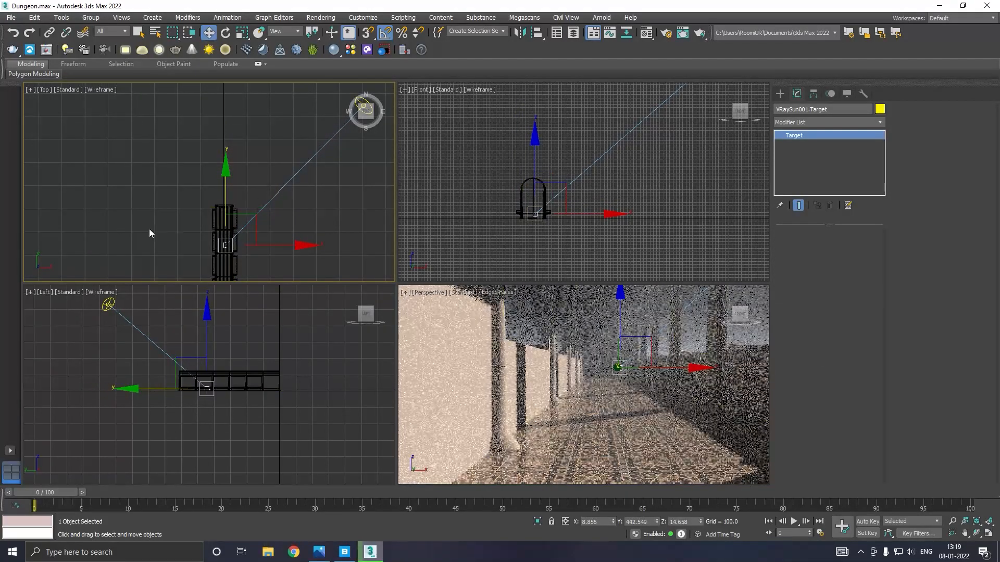
- Shift the sun back slightly to about Y 1012 in the Top view and lower it to about Z 424 in the Left view
scroll(143, 235, "down", 3)
left_click(197, 202)
mouse_move(201, 163)
left_mouse_down()
mouse_move(209, 186)
mouse_move(209, 165)
left_mouse_up()
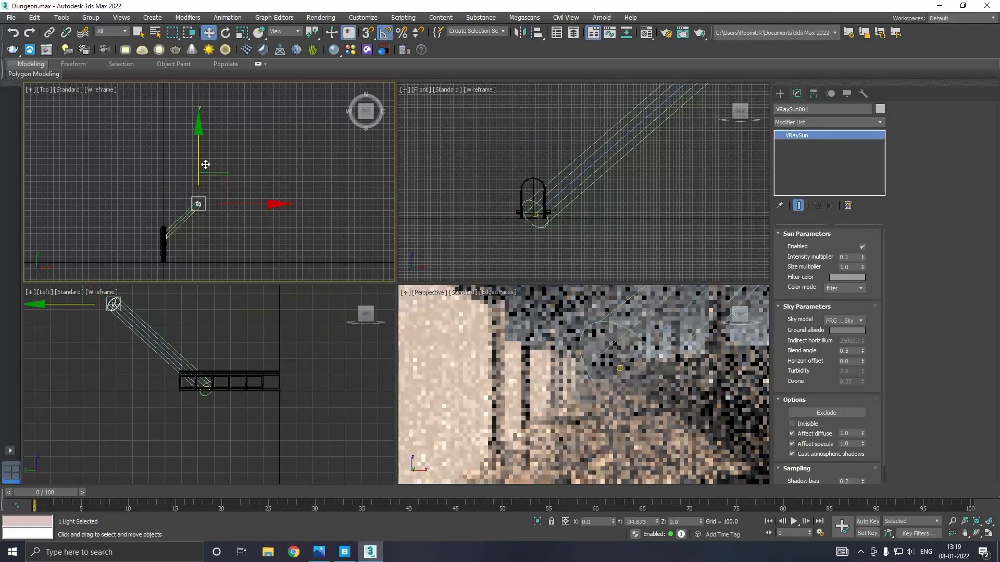
right_click(237, 288)
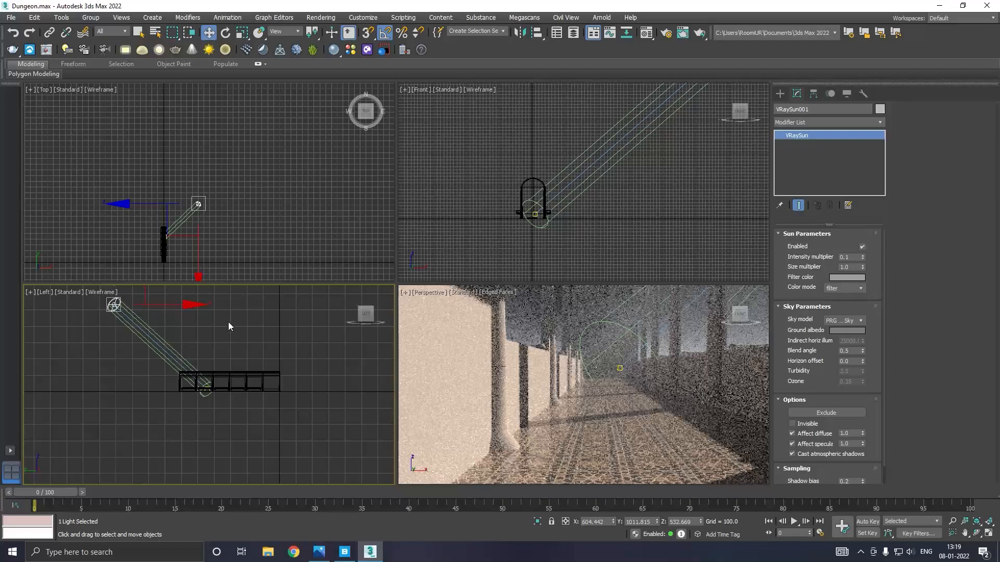
scroll(224, 338, "down", 5)
mouse_move(196, 300)
left_mouse_down()
mouse_move(196, 289)
mouse_move(202, 299)
left_mouse_up()
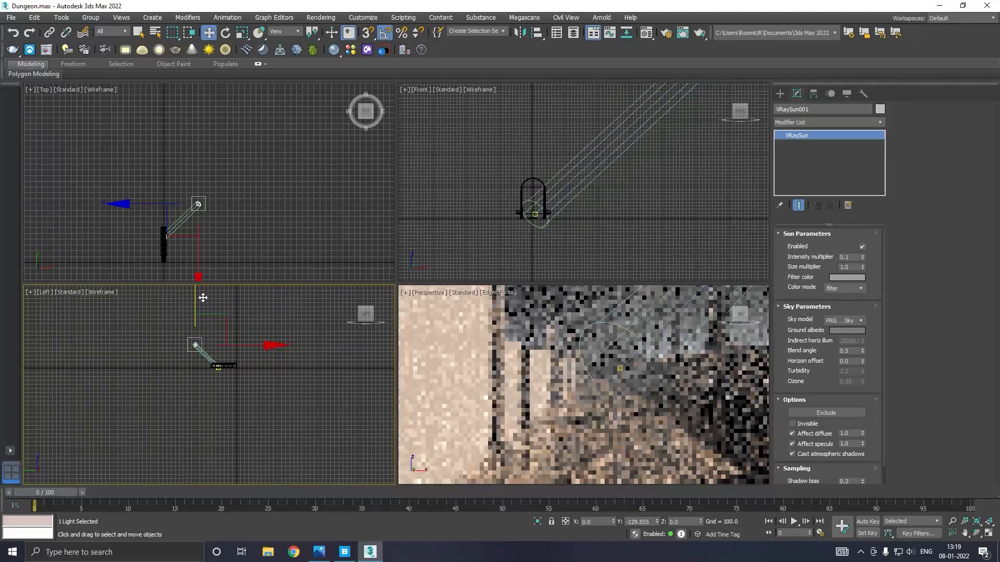
left_click_drag(195, 298, 194, 301)
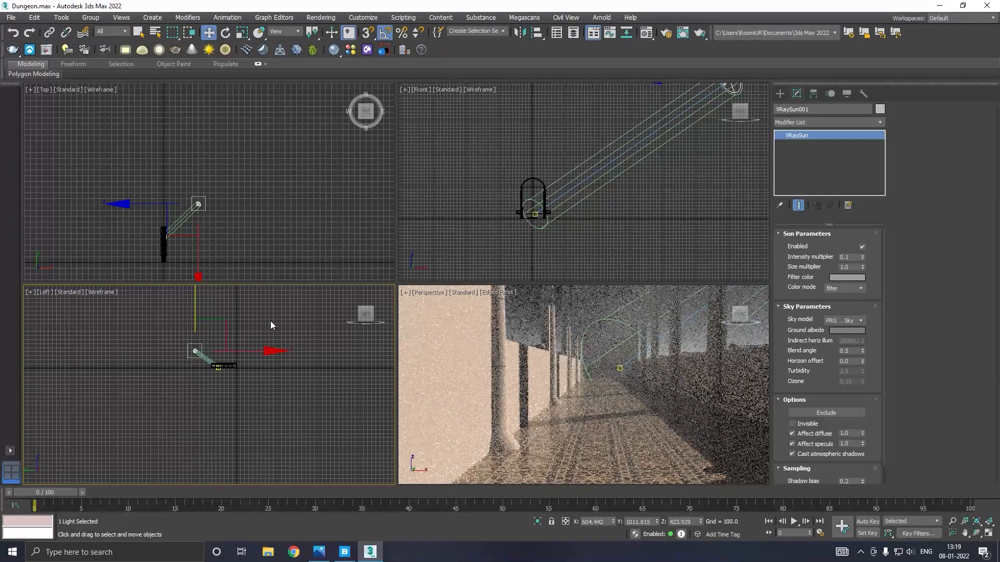
left_click(527, 324)
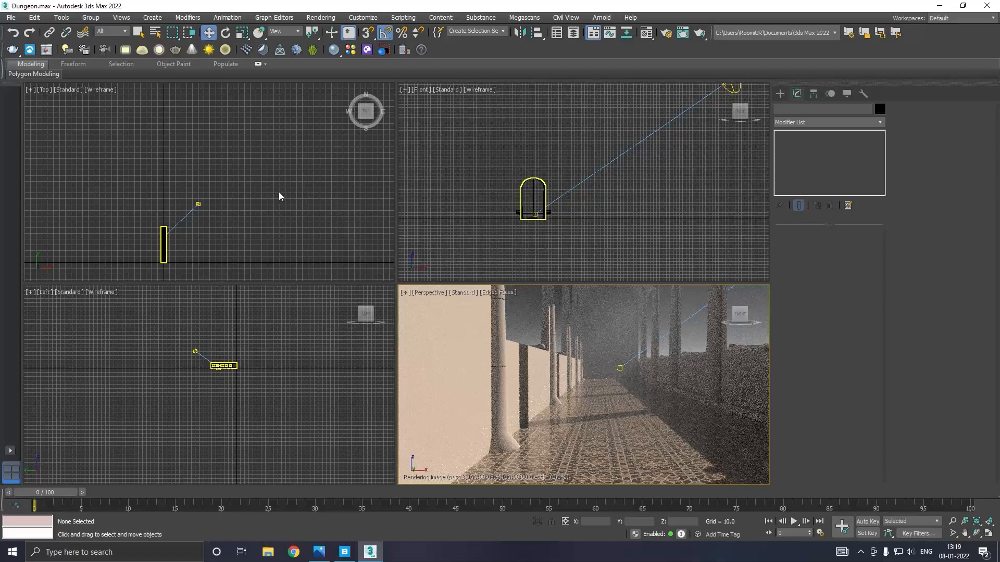
left_click(198, 206)
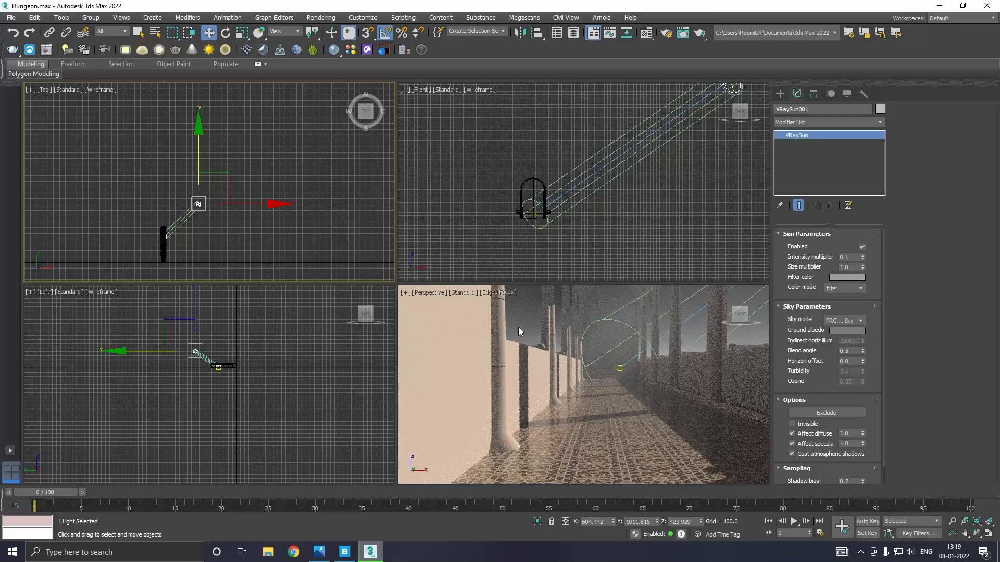
left_click(848, 277)
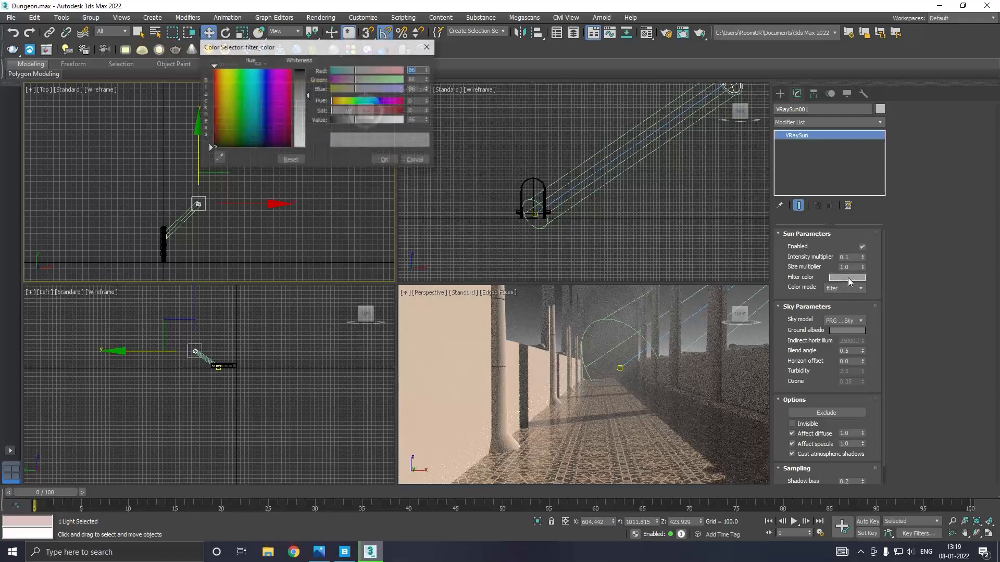
left_click_drag(299, 123, 300, 112)
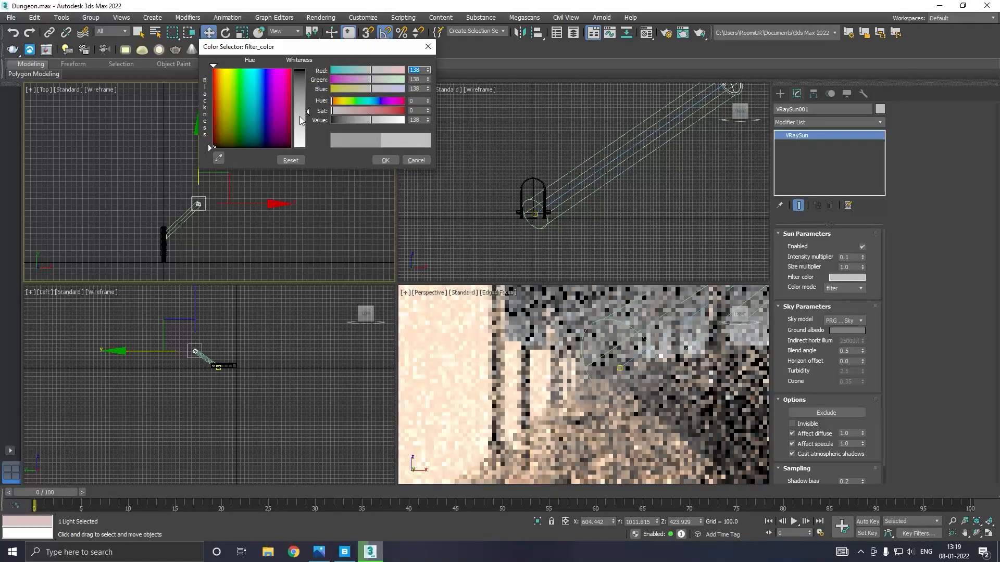
left_click(423, 163)
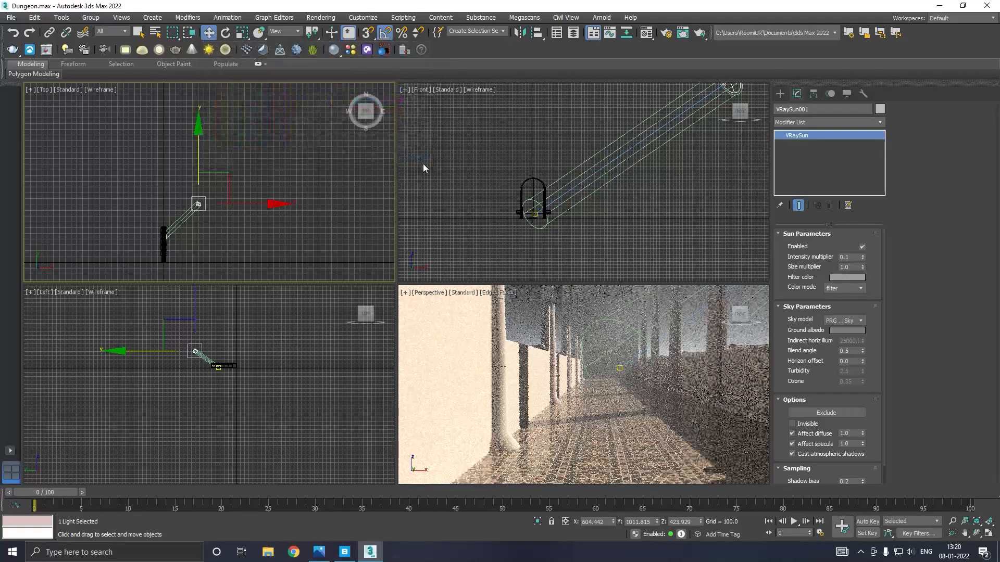
- Deselect the sun, end the interactive render in the Perspective viewport and return it to the standard shaded display
left_click(524, 322)
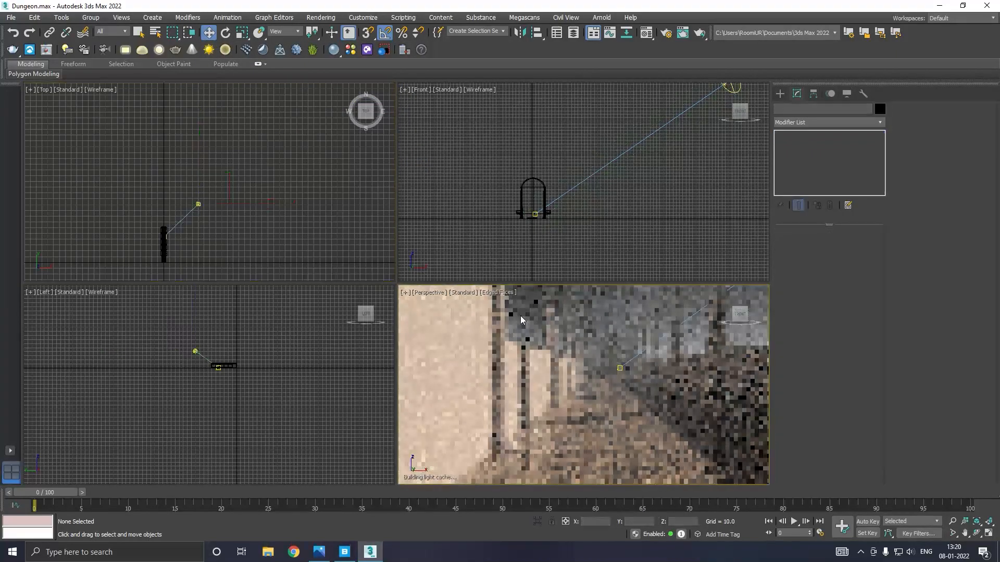
left_click(462, 292)
left_click(476, 316)
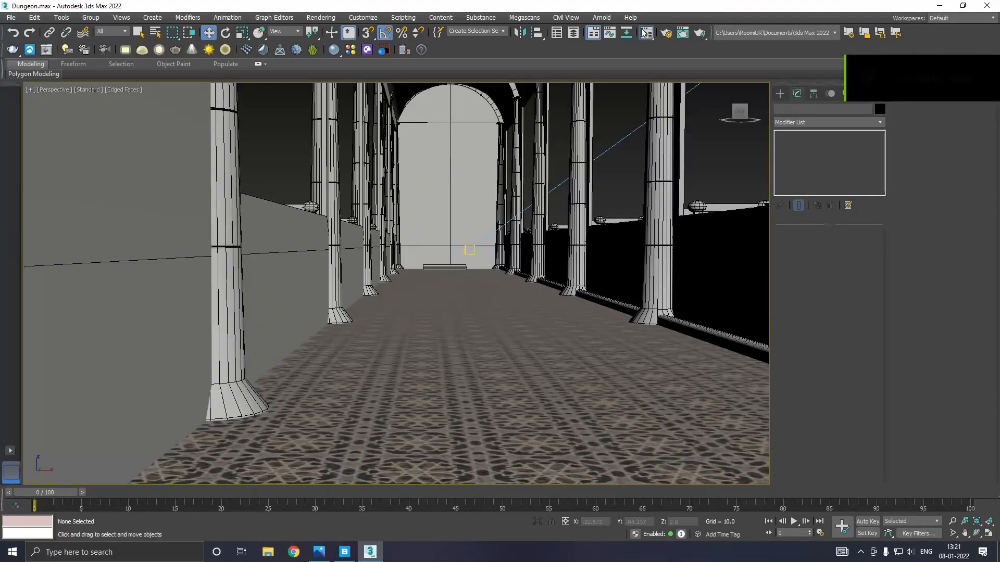
- Open the Material Editor and set the reflection color of material 01 - Default to light grey with a value of 180
key("m")
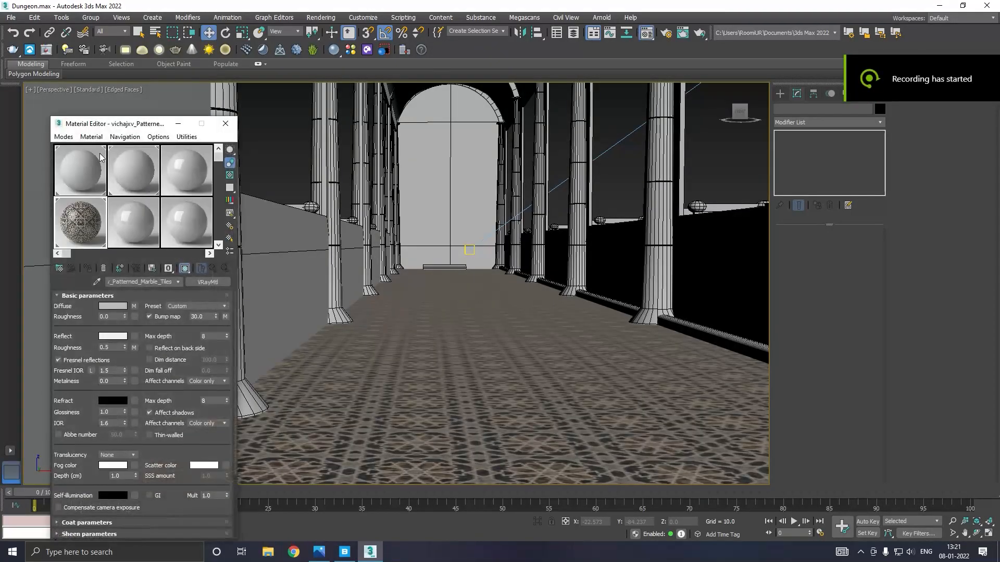
left_click(112, 337)
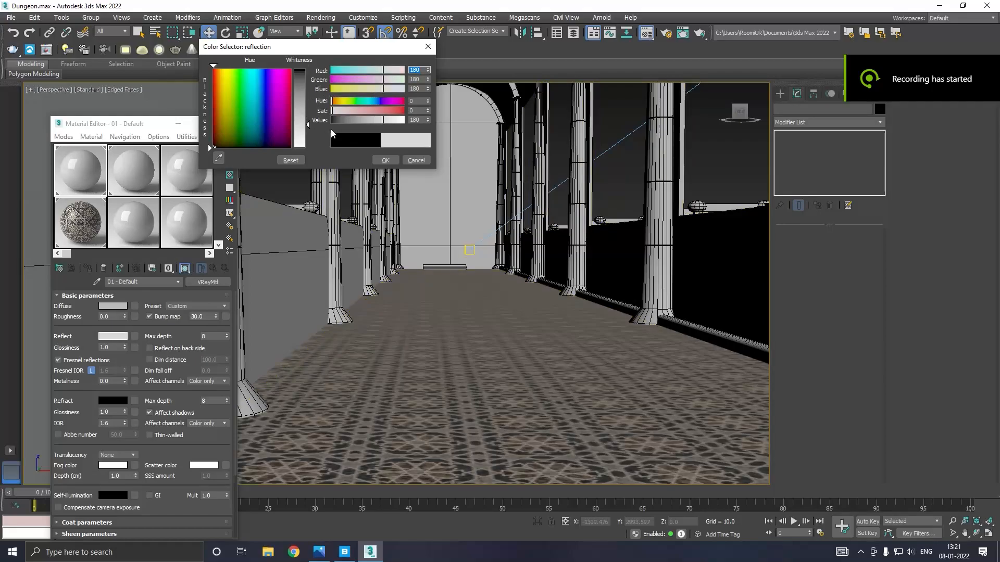
left_click(386, 160)
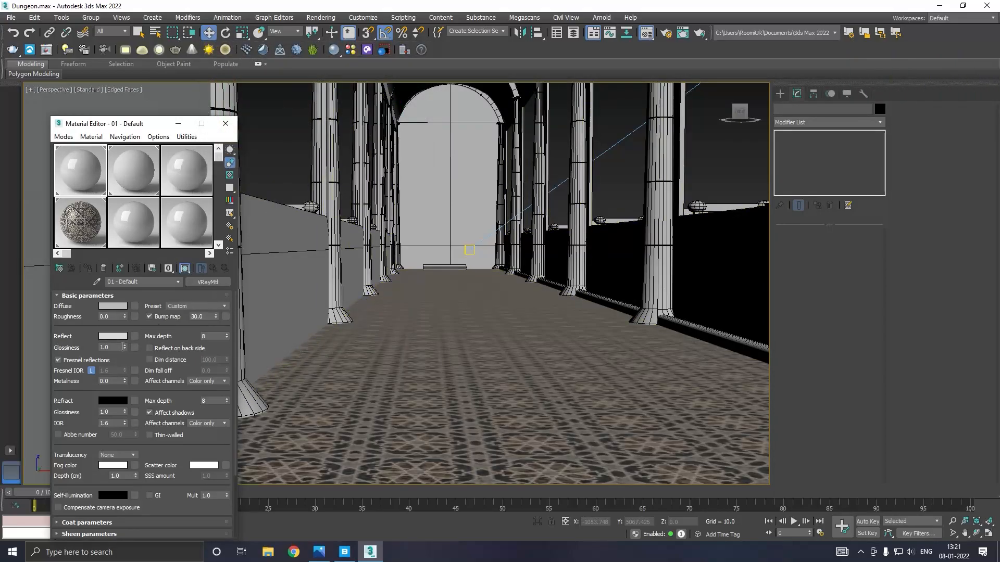
left_click(113, 347)
- Set the reflection color of material 02 - Default to a medium grey with a value of 111
left_click(140, 173)
left_click(113, 337)
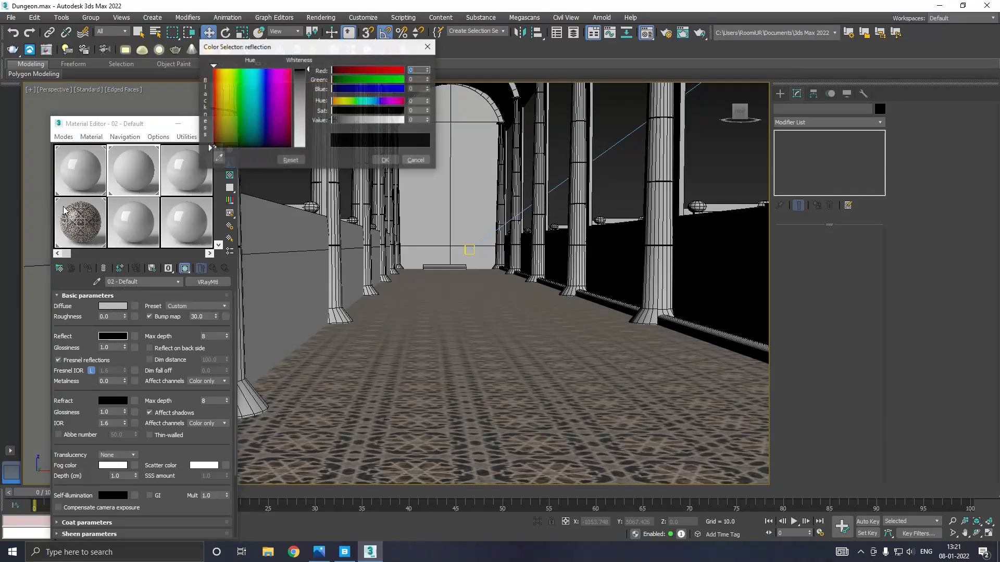
left_click(298, 106)
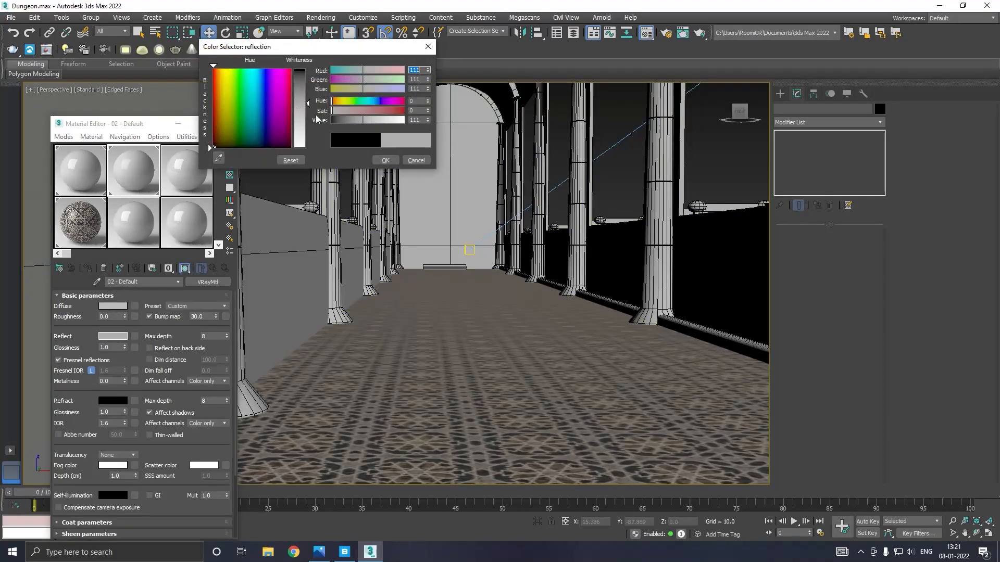
left_click(384, 160)
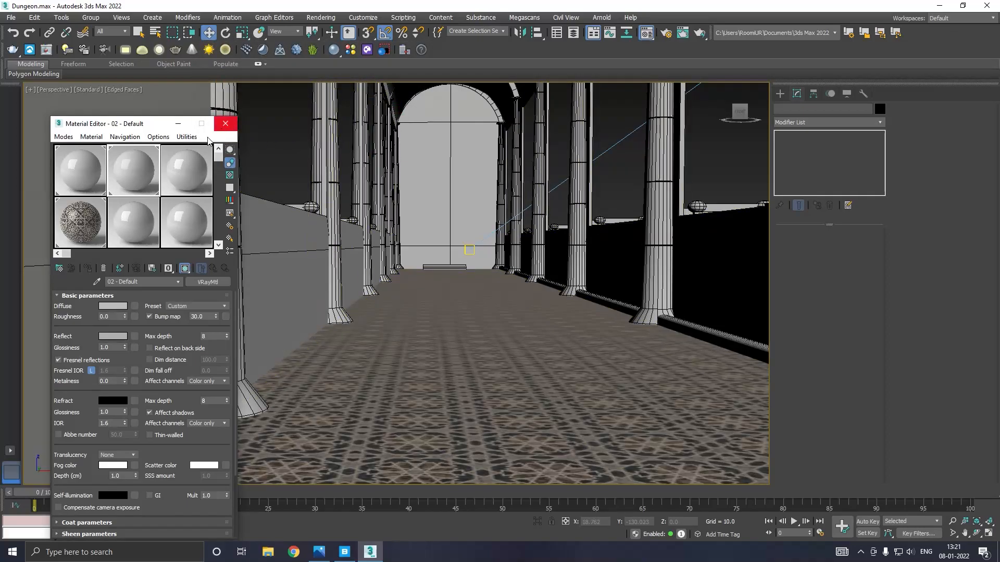
- Set the diffuse color of material 01 - Default to dark grey with a value of 20 and close the Material Editor
left_click(95, 174)
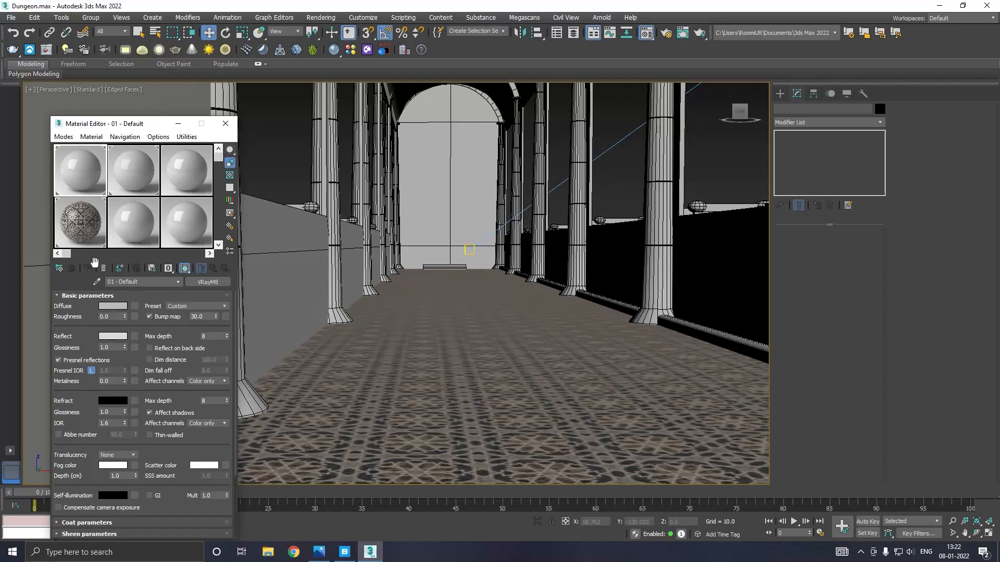
left_click(110, 306)
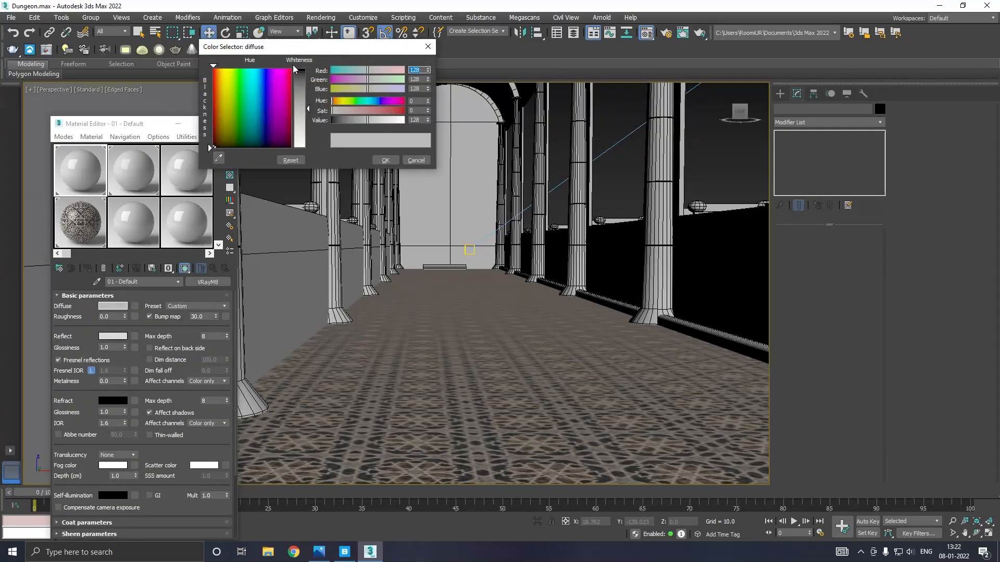
left_click_drag(294, 68, 300, 76)
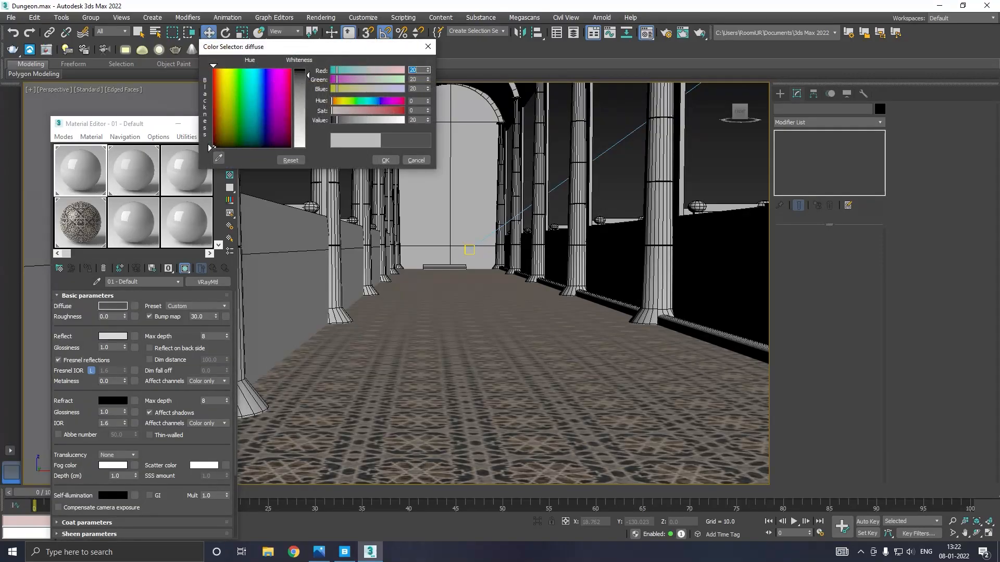
left_click(387, 160)
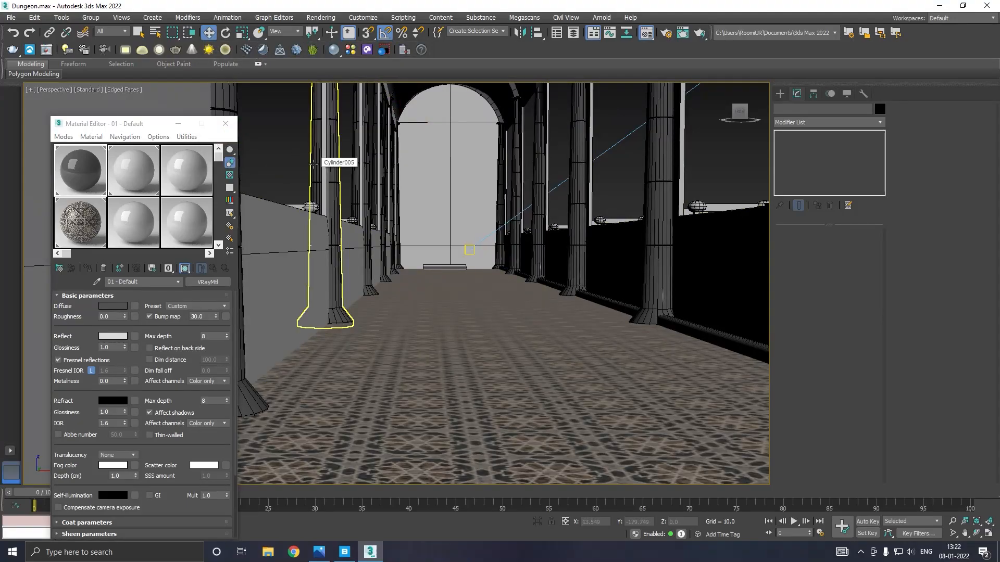
left_click(225, 123)
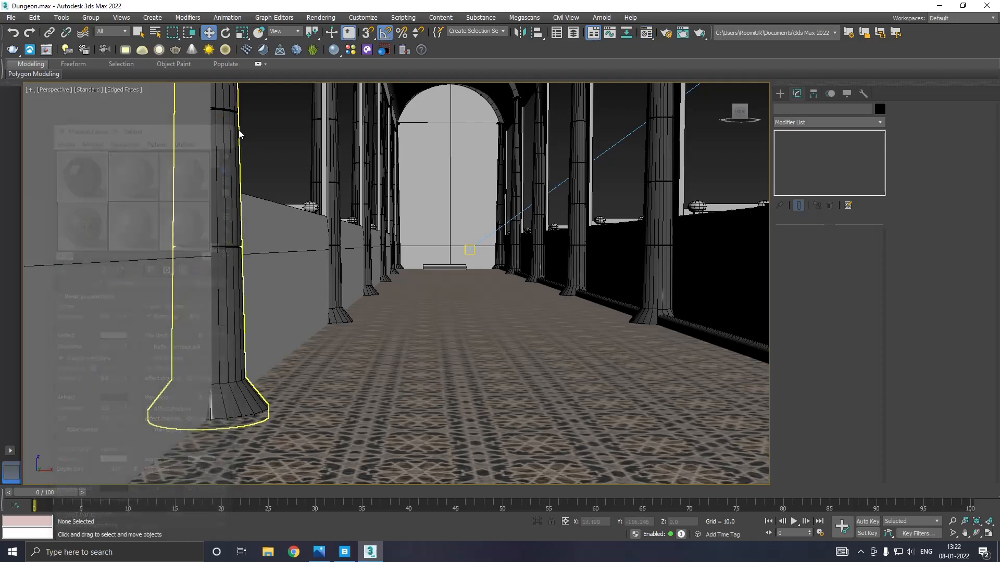
- In the Top view, create a box about 622 long, 13.4 wide and 3.4 high along the right edge of the corridor floor
scroll(379, 393, "down", 5)
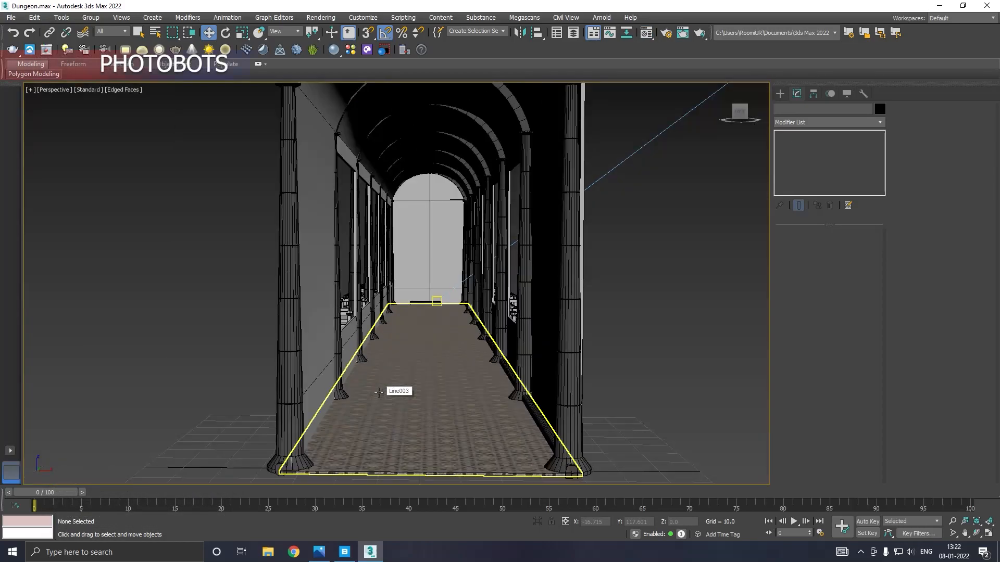
left_click(383, 393)
middle_click_drag(416, 393, 466, 341, "alt")
key("t")
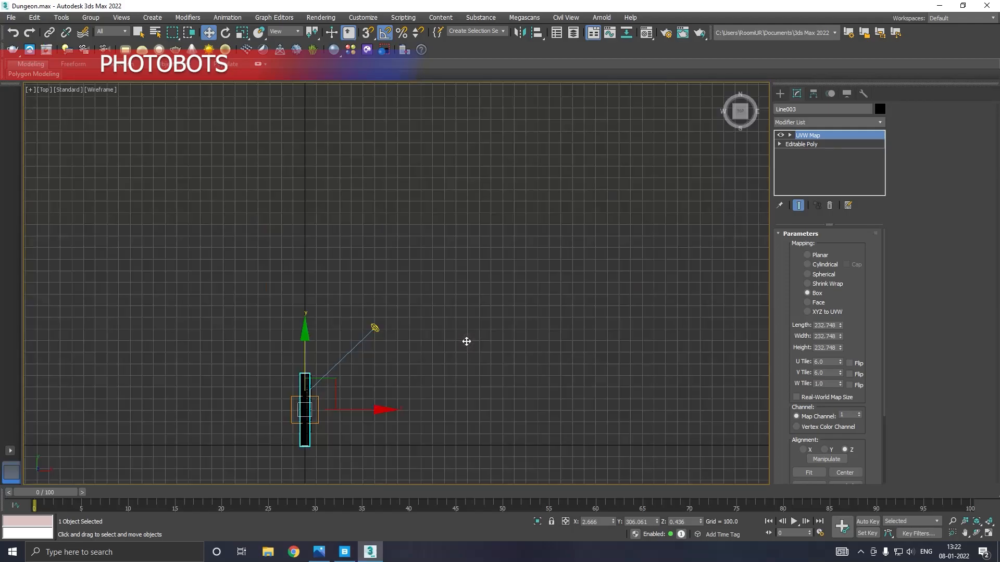
middle_click_drag(305, 447, 377, 366)
scroll(375, 366, "up", 2)
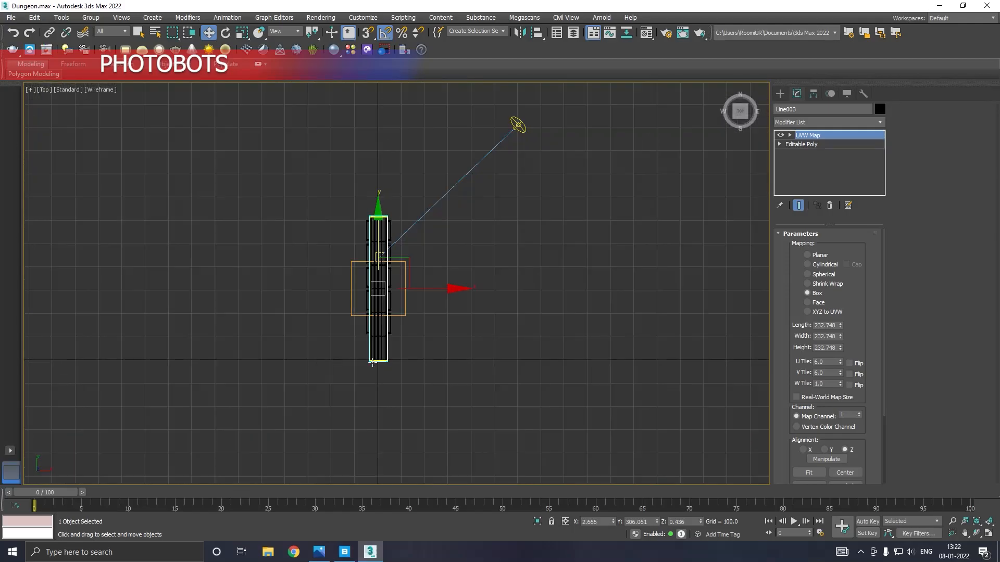
scroll(388, 332, "up", 2)
left_click(779, 94)
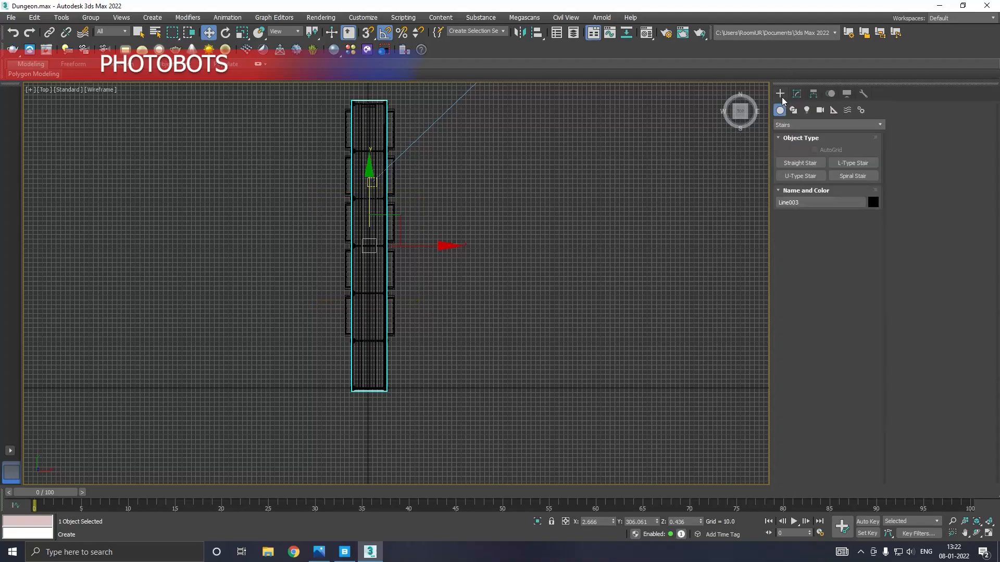
left_click(787, 125)
left_click(789, 135)
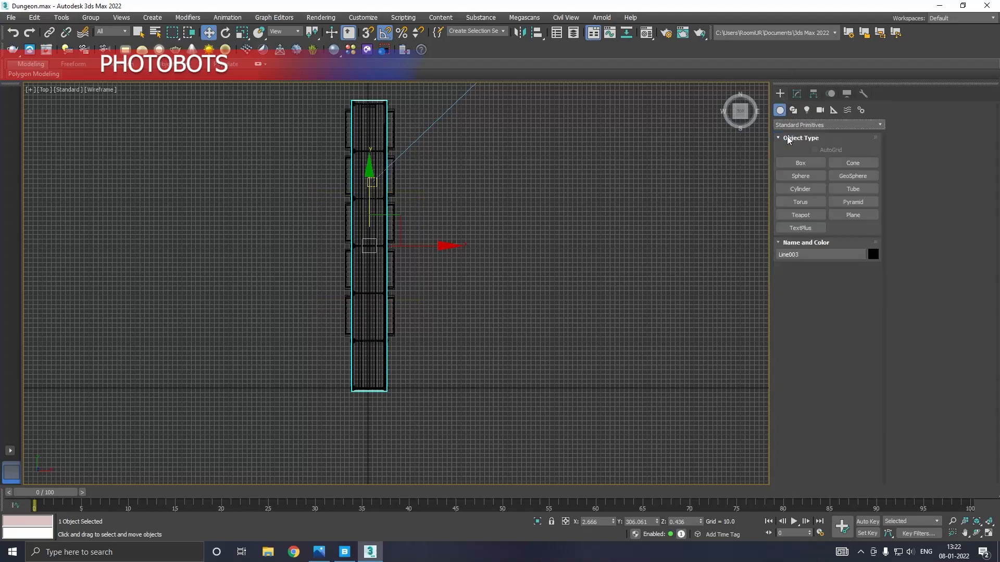
left_click(800, 163)
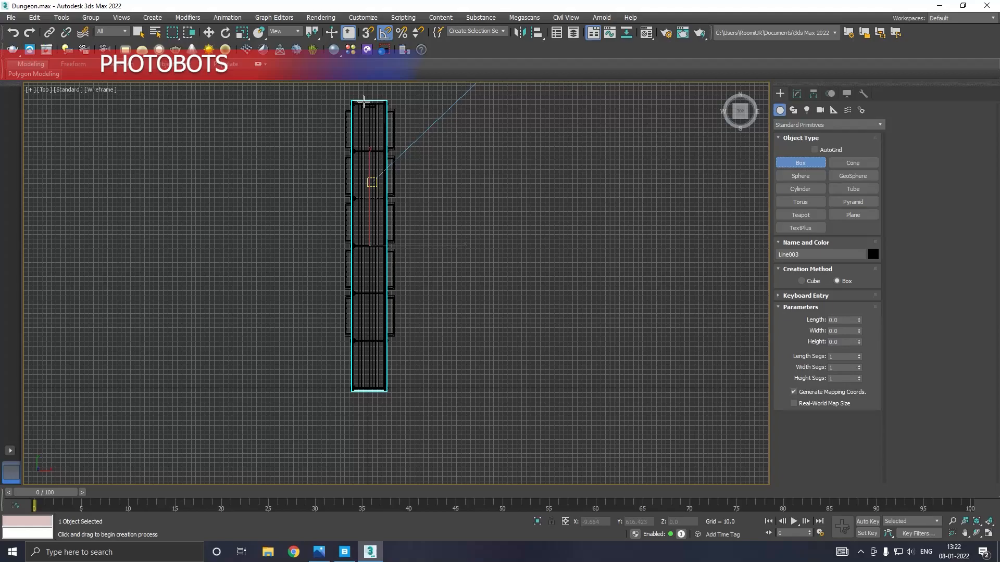
left_click_drag(379, 100, 387, 390)
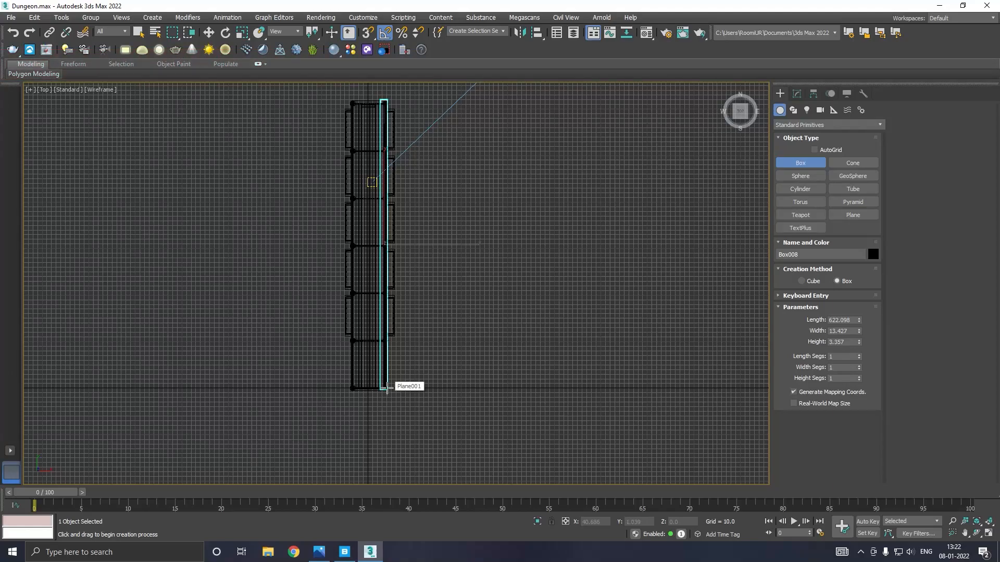
key("w")
- Return to the Perspective view and assign material 02 - Default to the new box along the floor edge
key("p")
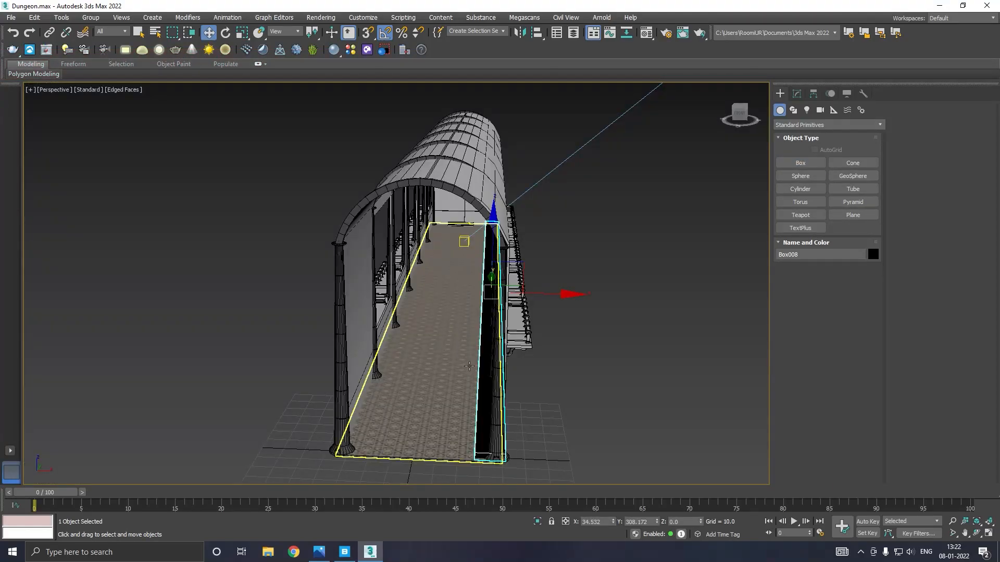
middle_click_drag(468, 366, 475, 360, "alt")
scroll(549, 396, "up", 2)
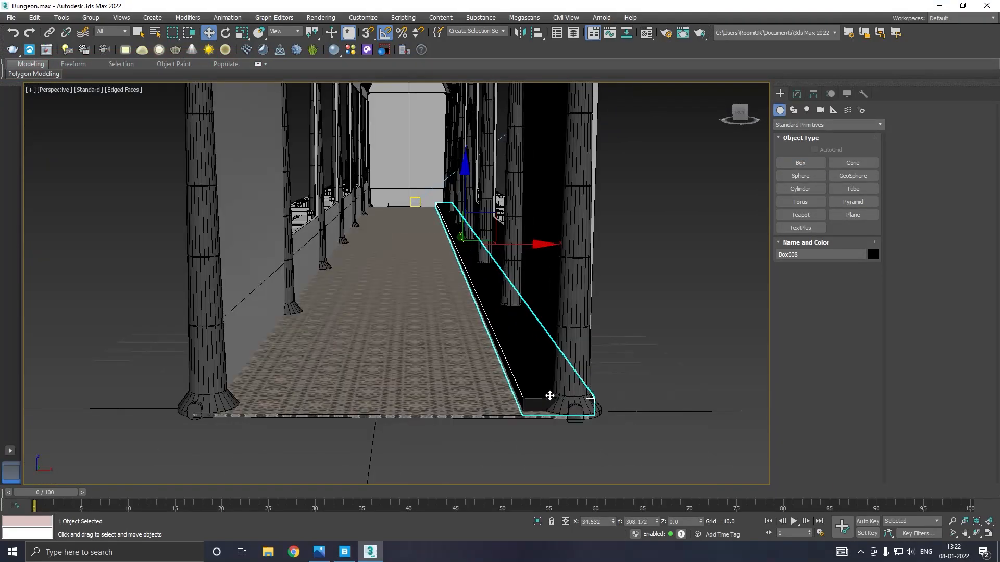
key("m")
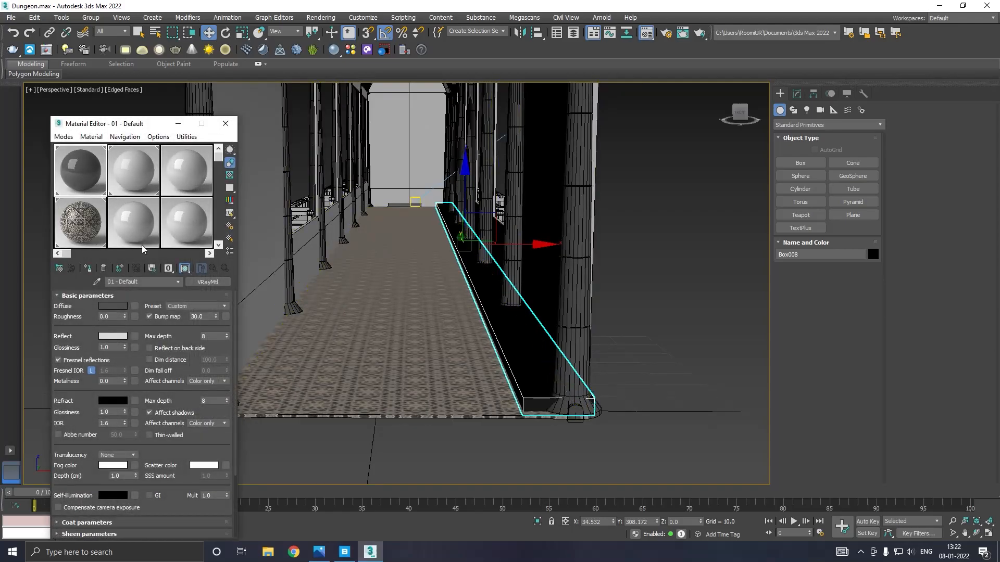
left_click(135, 184)
left_click(88, 268)
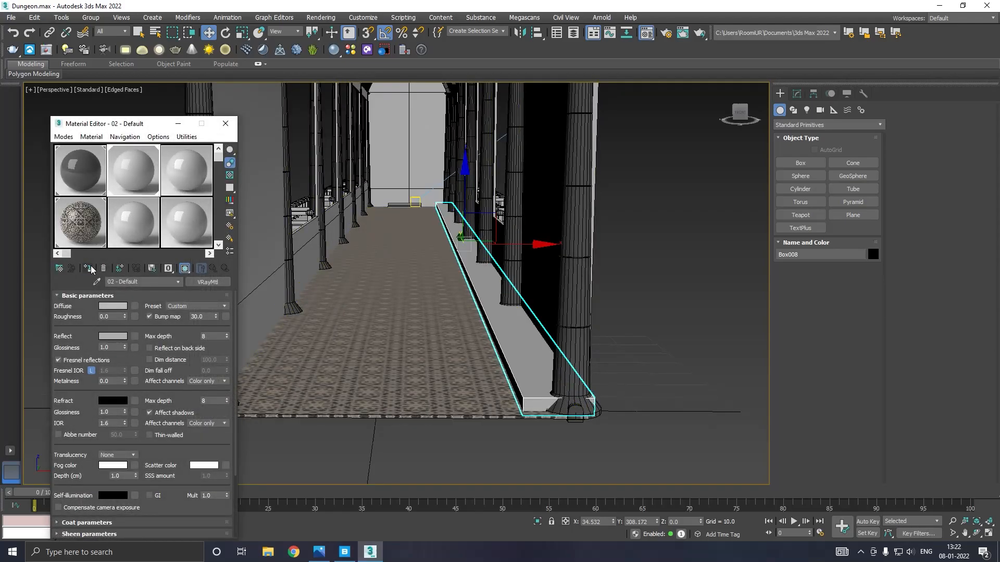
left_click(225, 124)
- Lower the box to about Z -1.4 and convert it to an Editable Poly
scroll(410, 341, "up", 2)
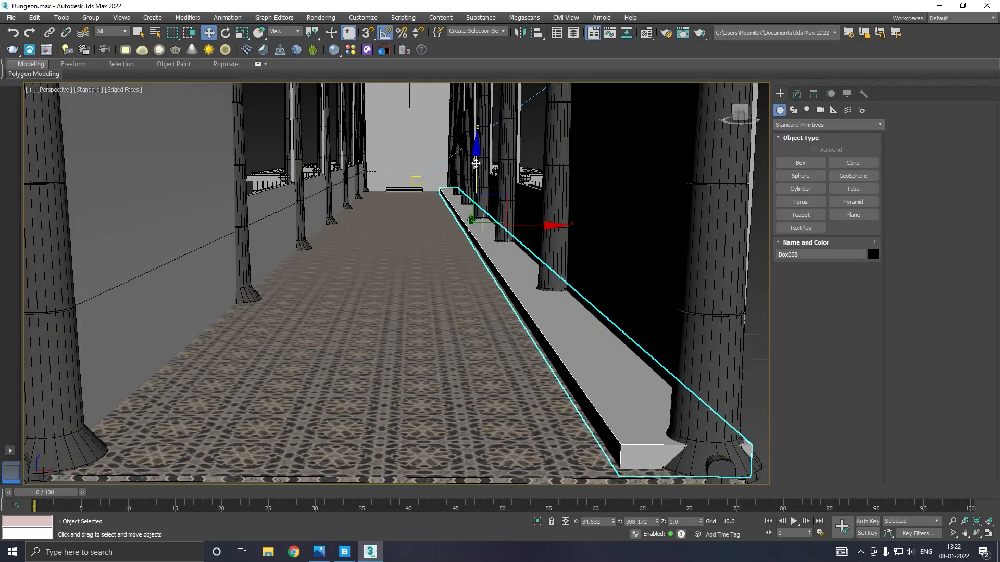
left_click_drag(476, 178, 478, 181)
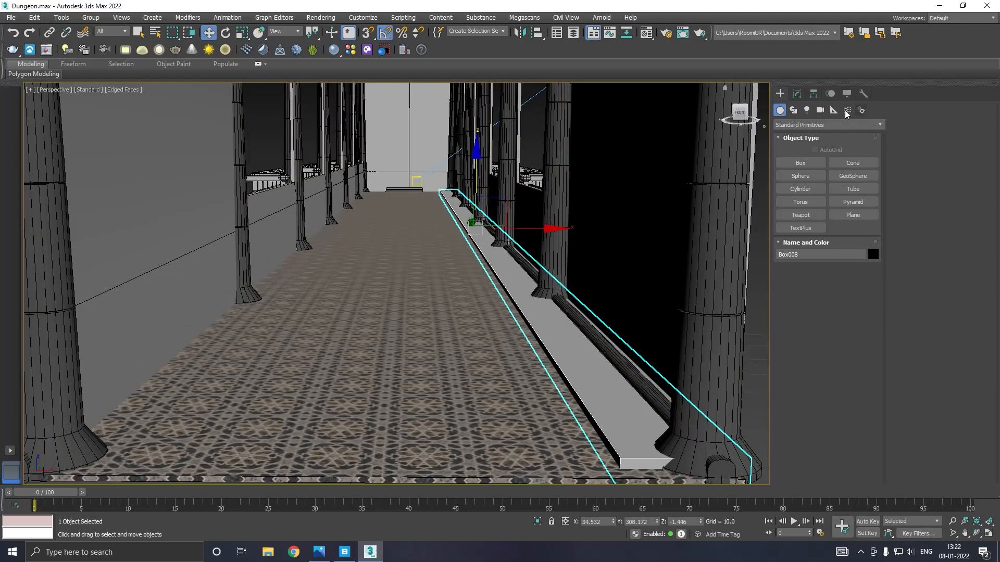
left_click(797, 93)
right_click(802, 164)
left_click(820, 238)
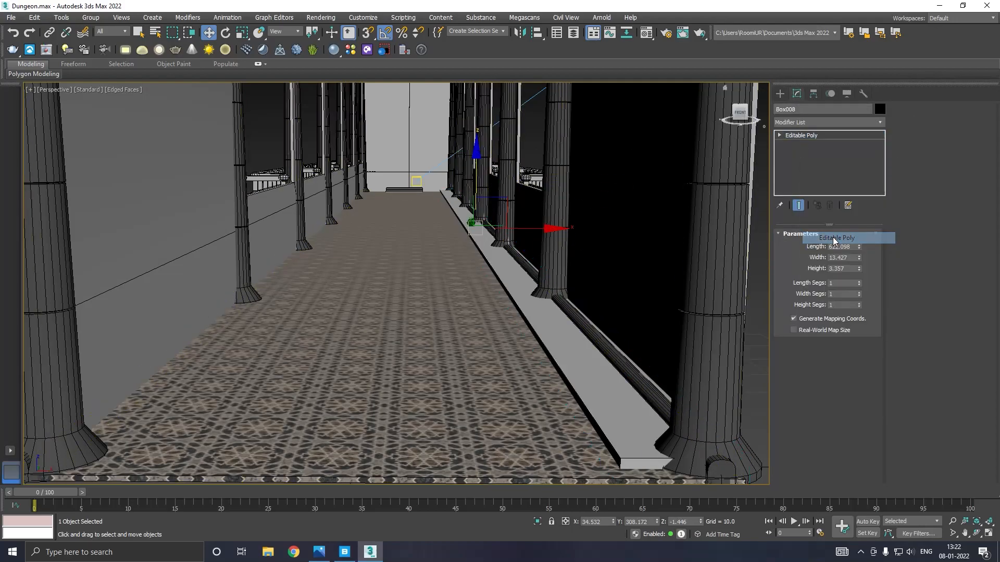
- Chamfer the box's long upper edge facing the floor by about 1.97 with 4 segments
left_click(813, 246)
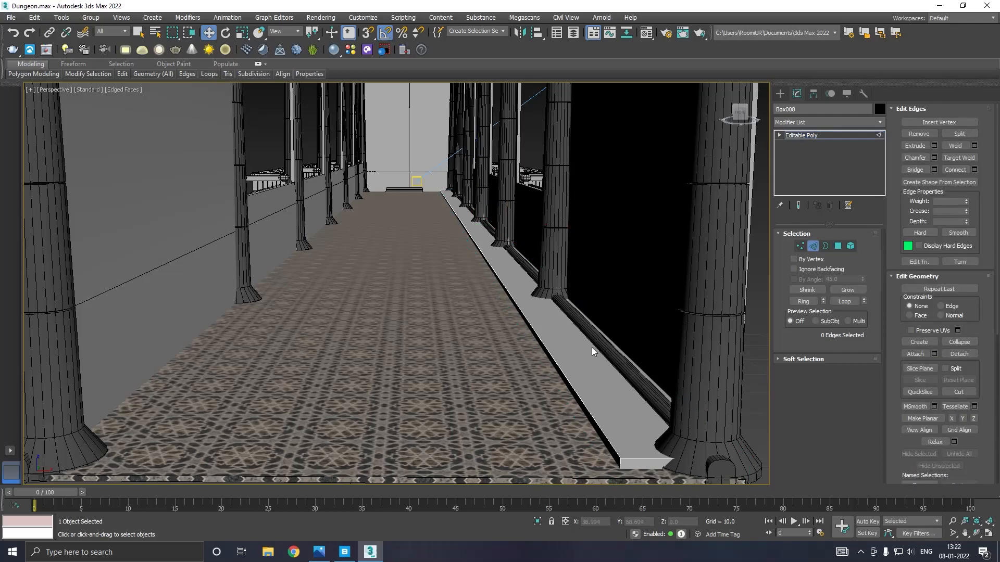
left_click(556, 362)
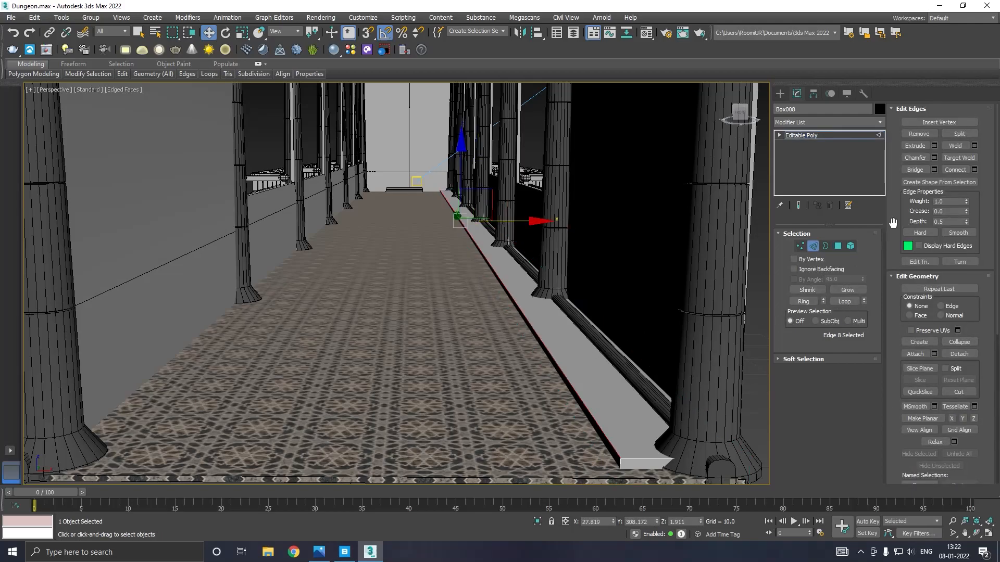
left_click(934, 157)
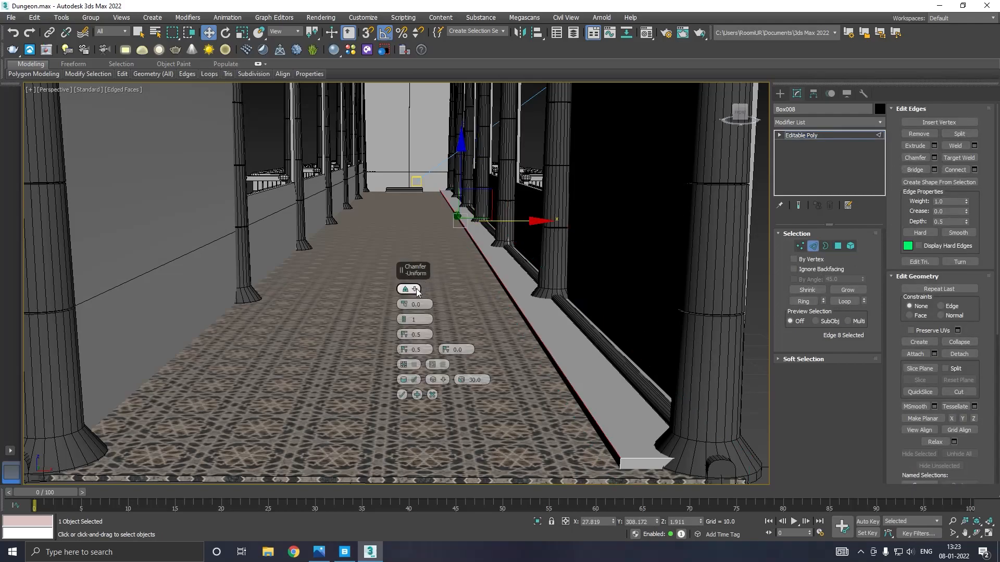
left_click_drag(405, 304, 405, 296)
left_click(405, 319)
type("4")
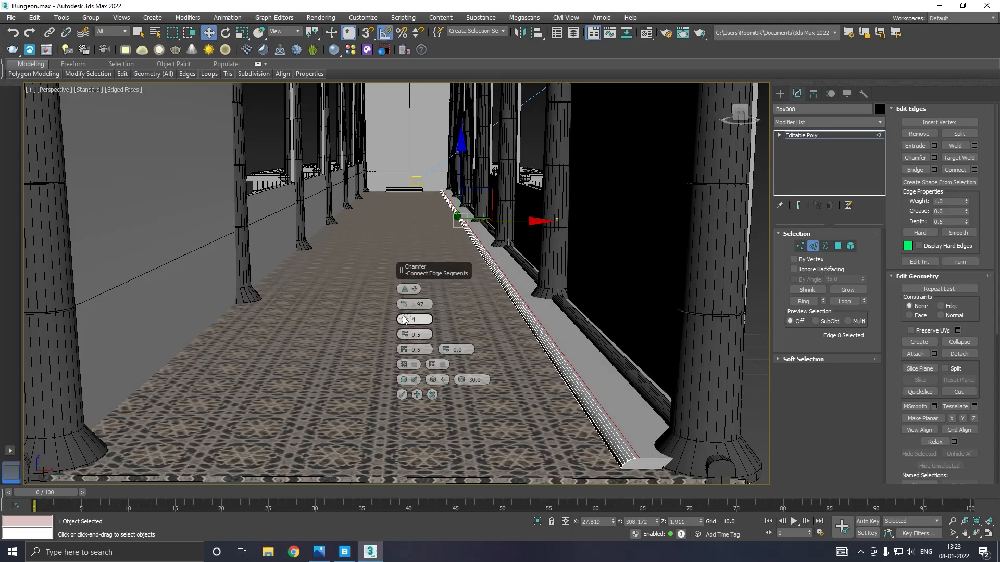
left_click(402, 395)
left_click(813, 138)
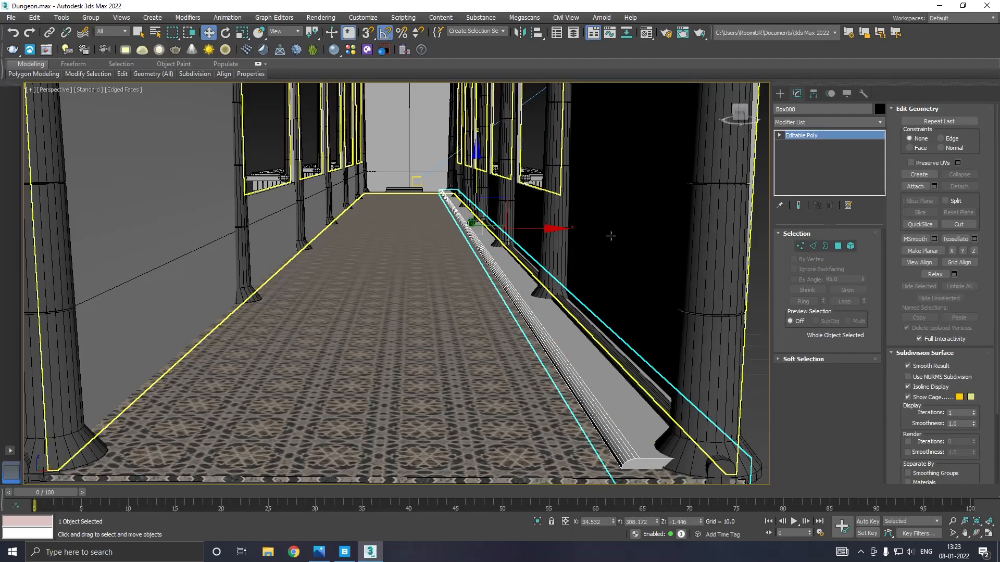
- Move the vertices at the box's front end forward to about Y -6, extending it beneath the first pillar
scroll(576, 250, "down", 3)
left_click(801, 246)
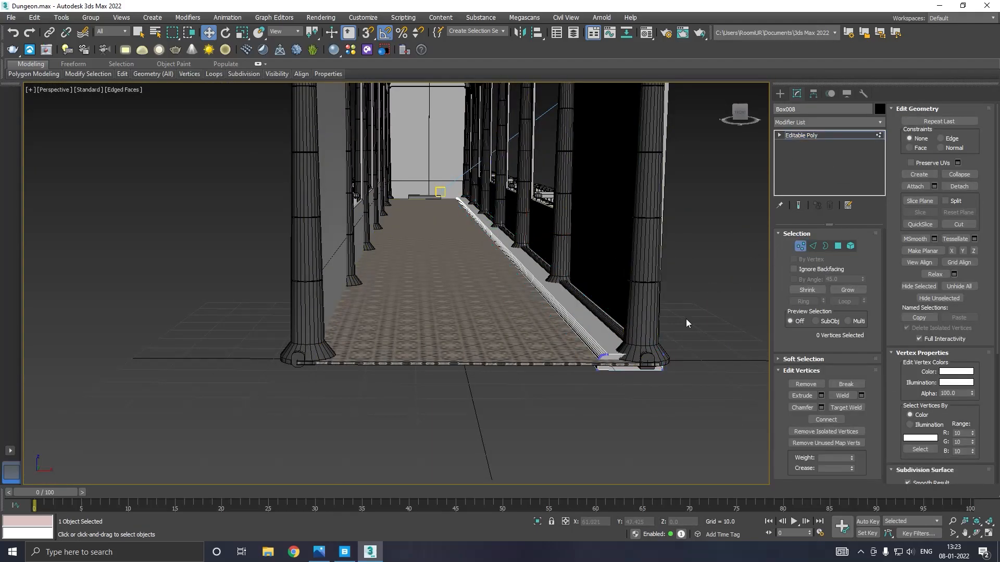
left_click_drag(546, 410, 546, 409)
left_click_drag(596, 343, 602, 349)
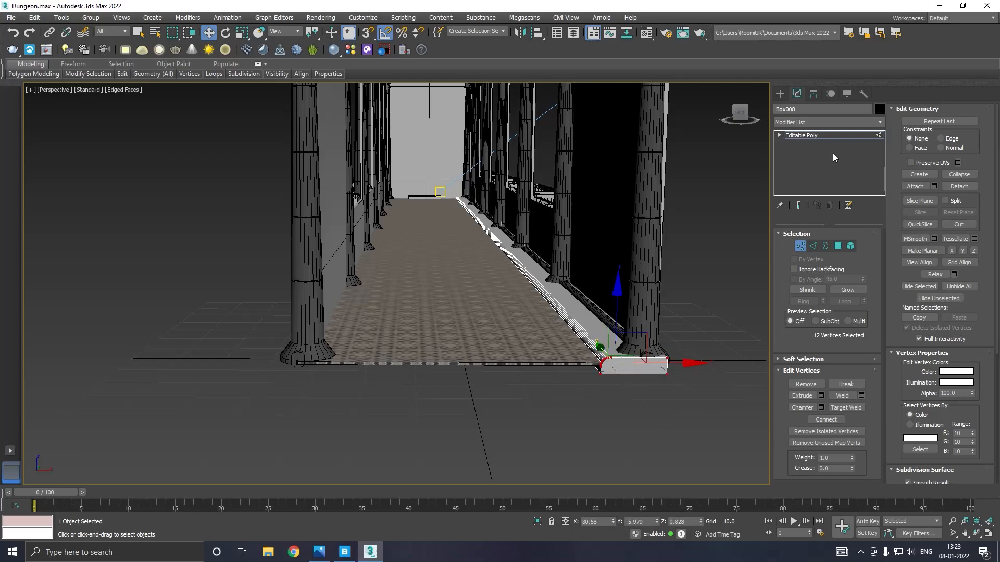
left_click(825, 135)
- Clone the chamfered box across the corridor to about X -31, beneath the opposite row of pillars
scroll(526, 230, "up", 3)
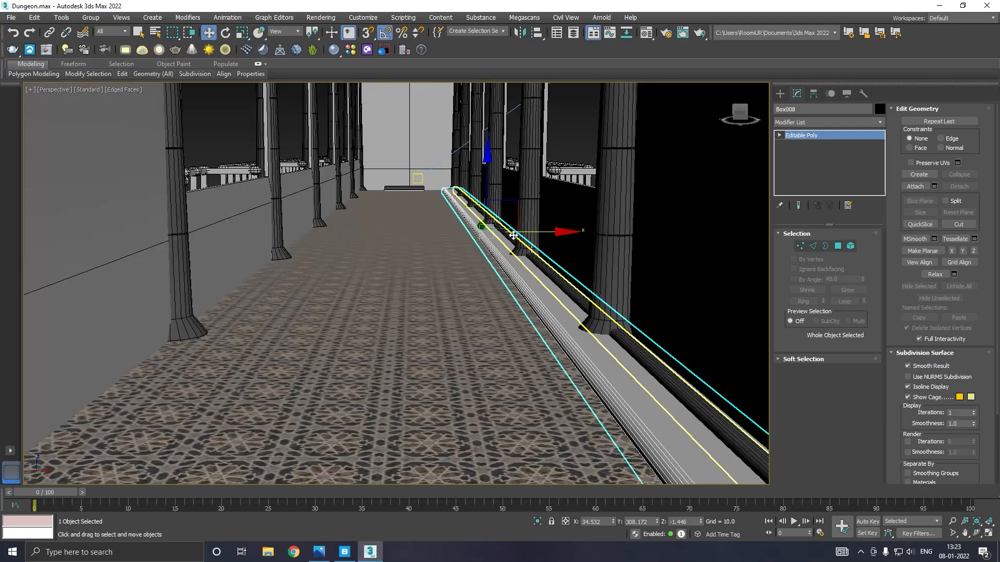
scroll(552, 231, "down", 3)
left_click_drag(560, 231, 434, 231, "shift")
left_click(501, 319)
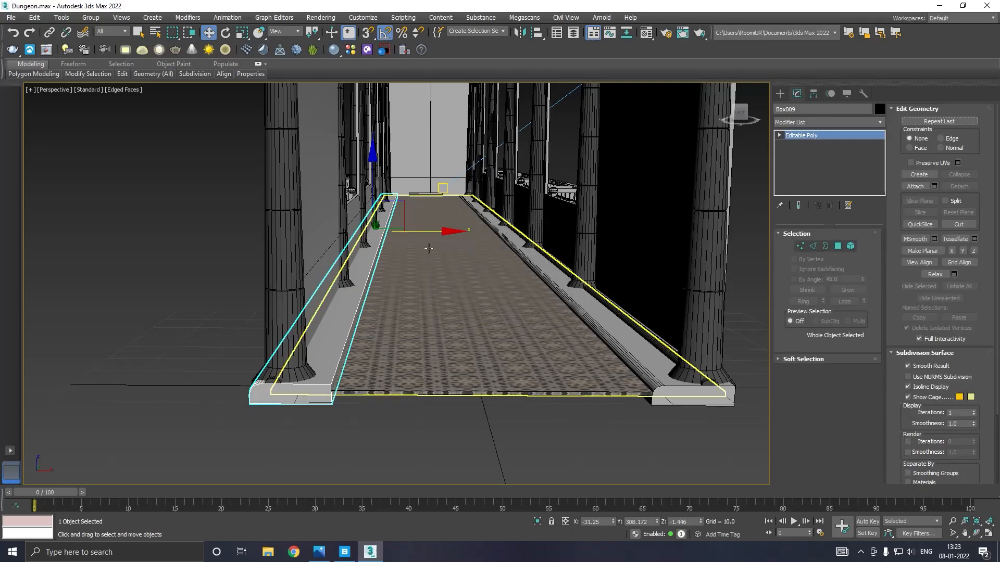
- Turn the copied box around its vertical axis so its rounded edge faces the floor, and deselect it
key("e")
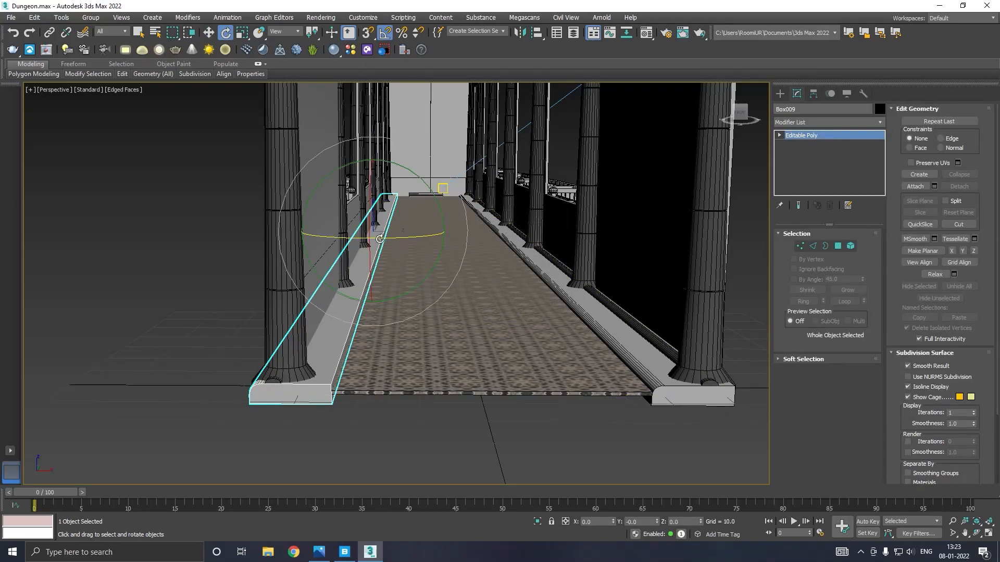
left_click_drag(380, 239, 397, 238)
key("w")
scroll(385, 250, "down", 3)
scroll(391, 250, "up", 3)
scroll(396, 249, "down", 5)
left_click(606, 247)
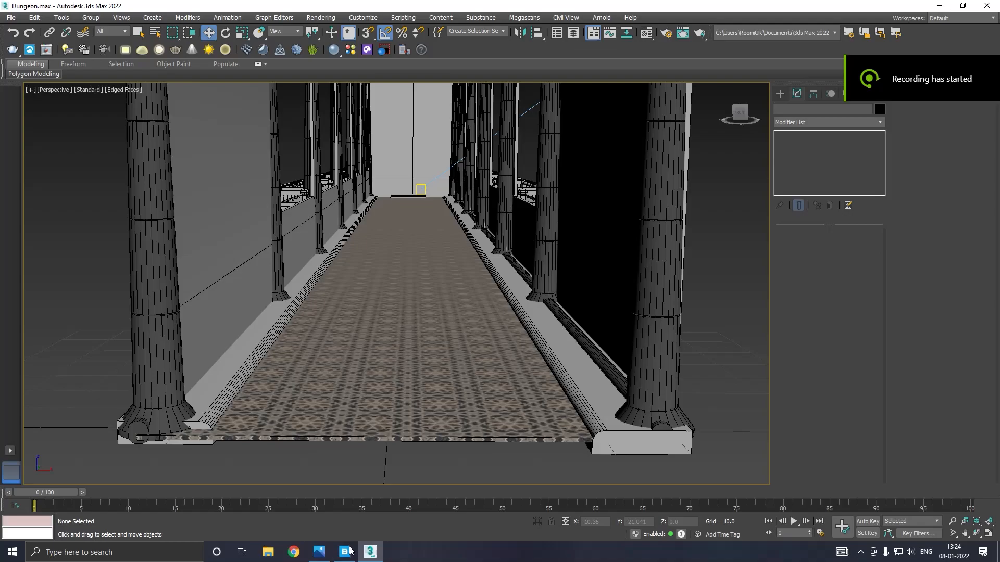
- Switch to Quixel Bridge, search the assets for Statue, and clear the search term
left_click(348, 551)
left_click(264, 112)
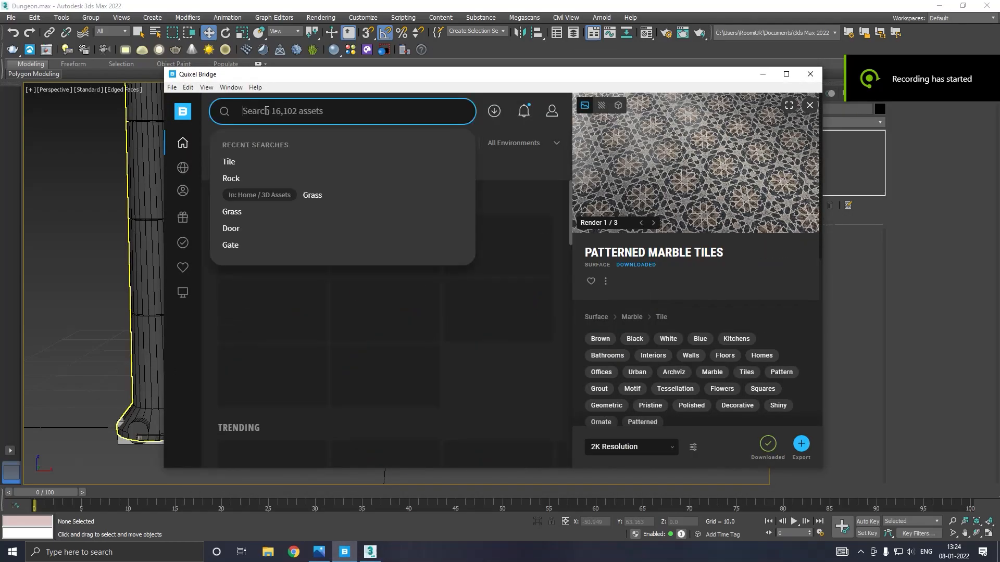
type("st")
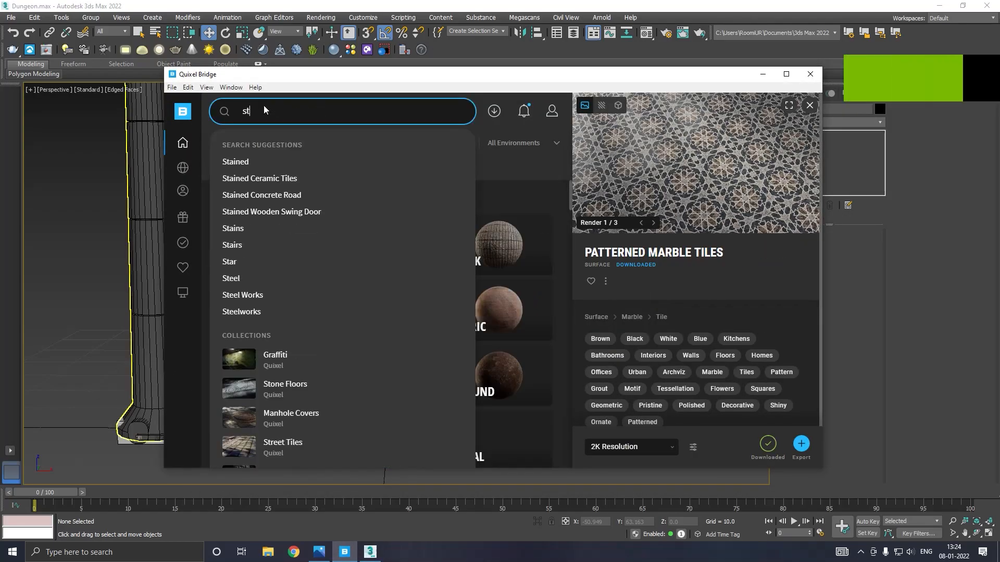
type("atue")
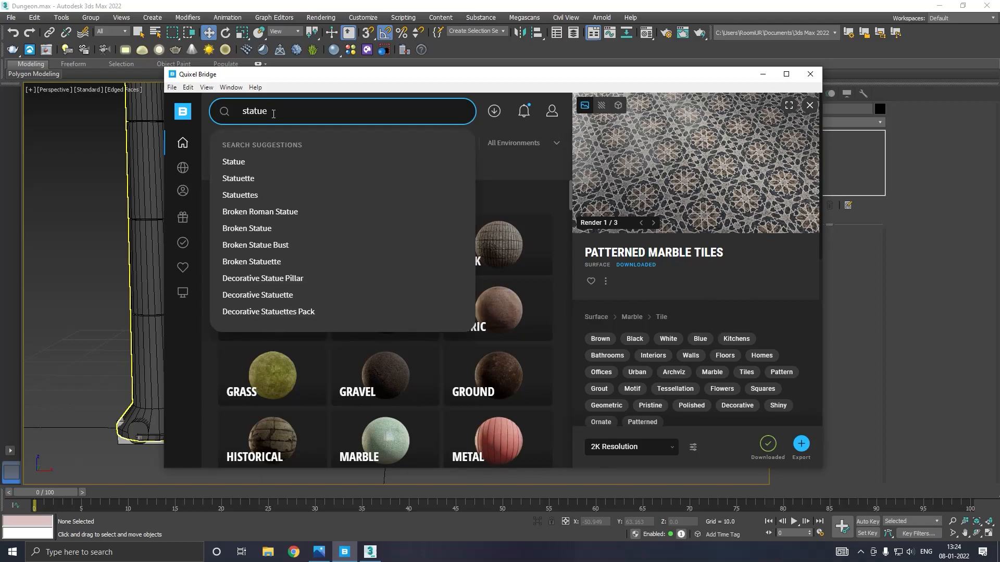
left_click(250, 161)
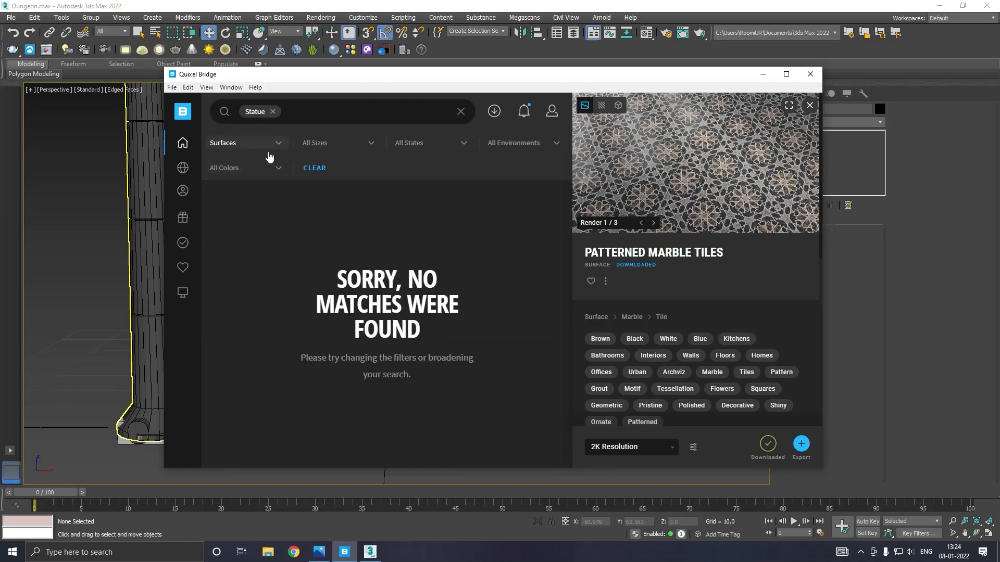
left_click(272, 112)
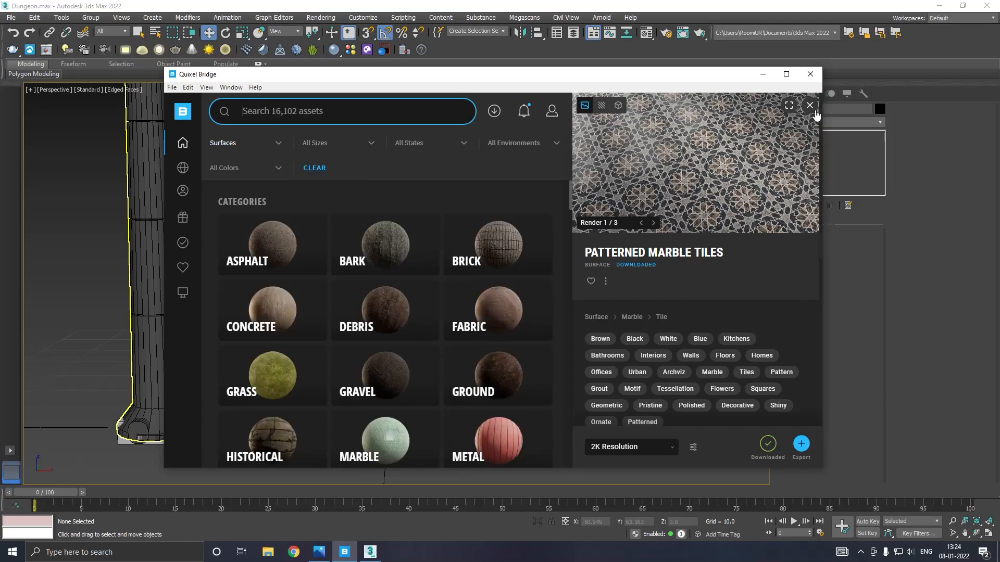
- Close the marble tile details, return to the asset library's home page and search for Roman
left_click(810, 105)
left_click(182, 146)
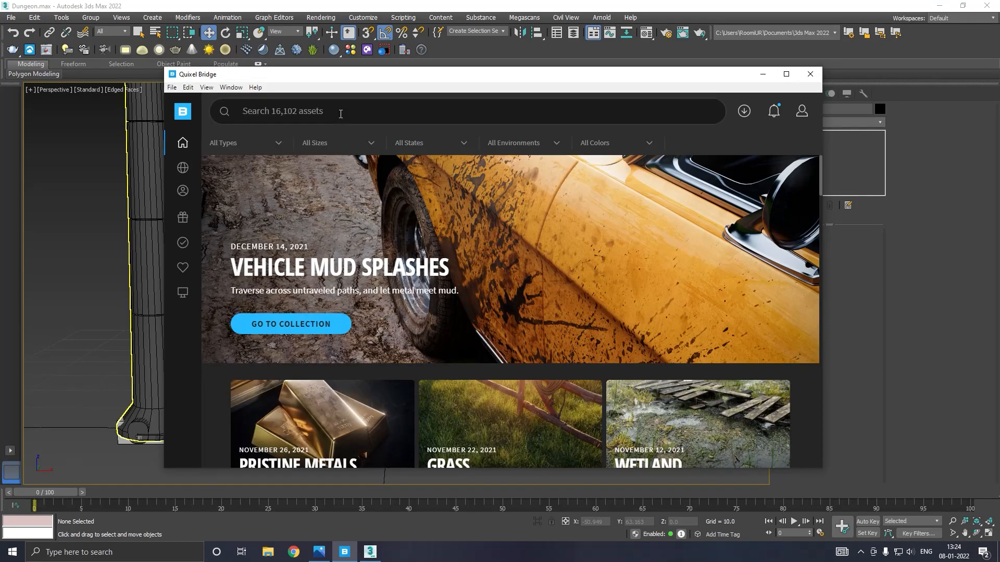
left_click(340, 114)
type("roman")
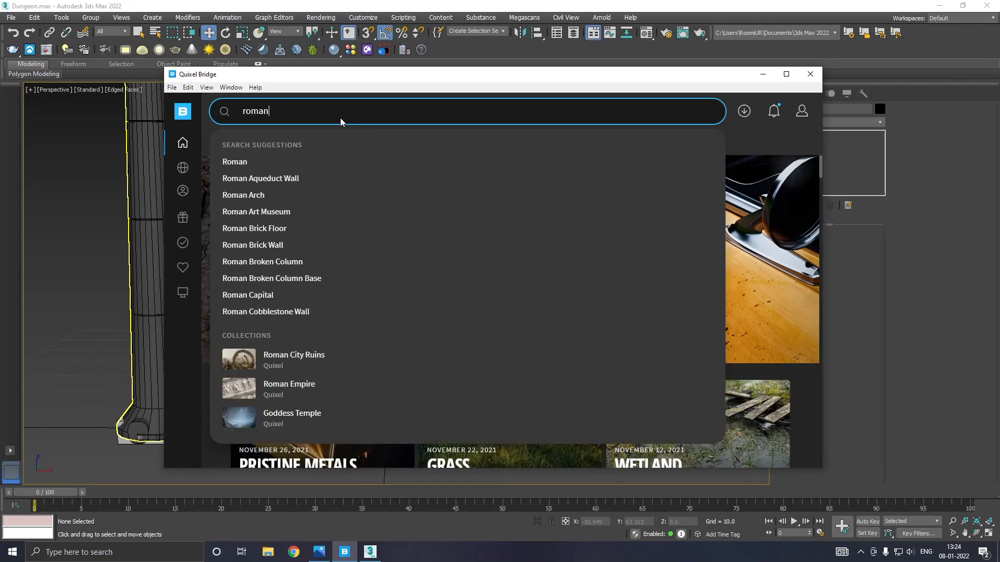
left_click(252, 162)
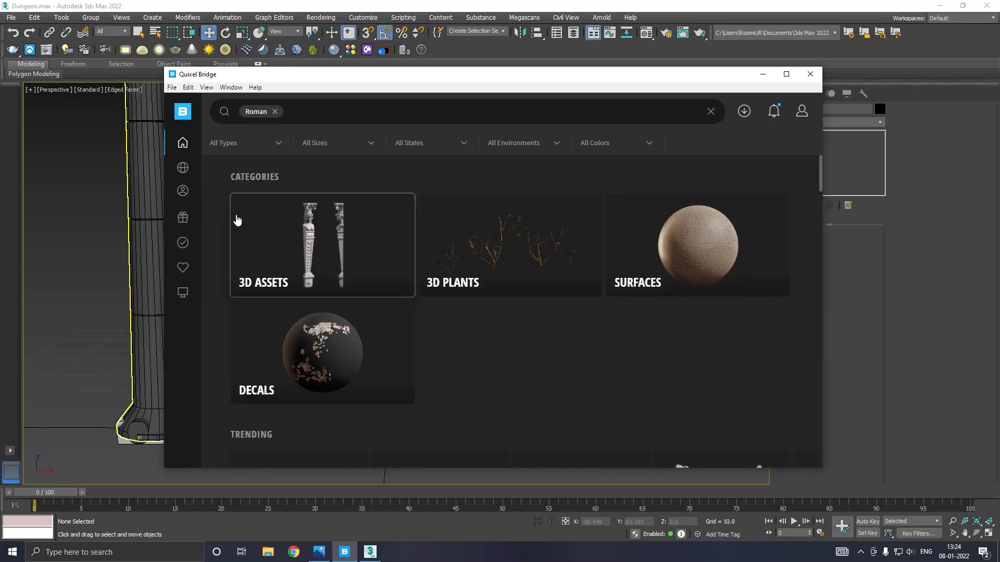
- Browse the Roman search results for statue and pillar assets that suit the corridor
scroll(236, 219, "down", 5)
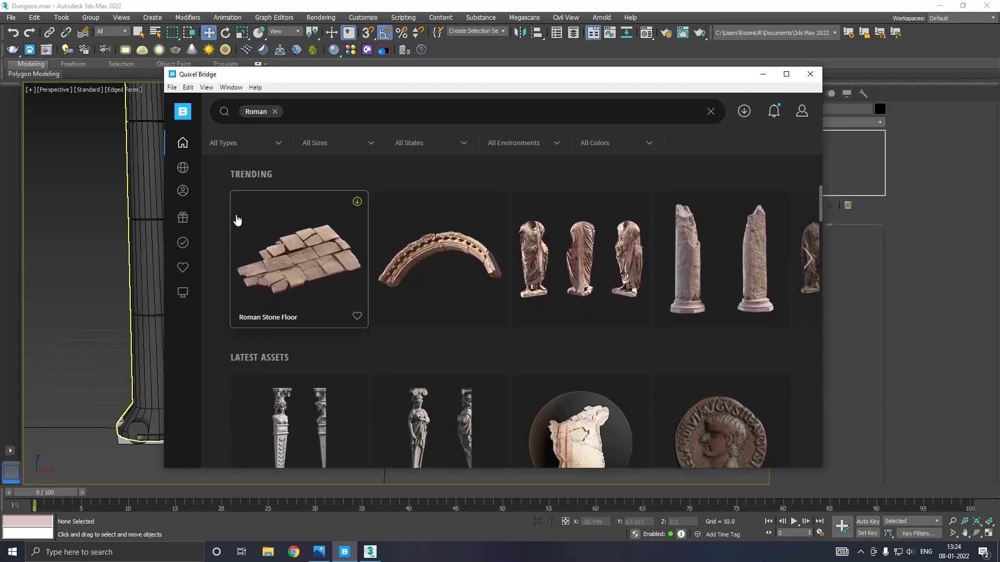
scroll(236, 219, "down", 2)
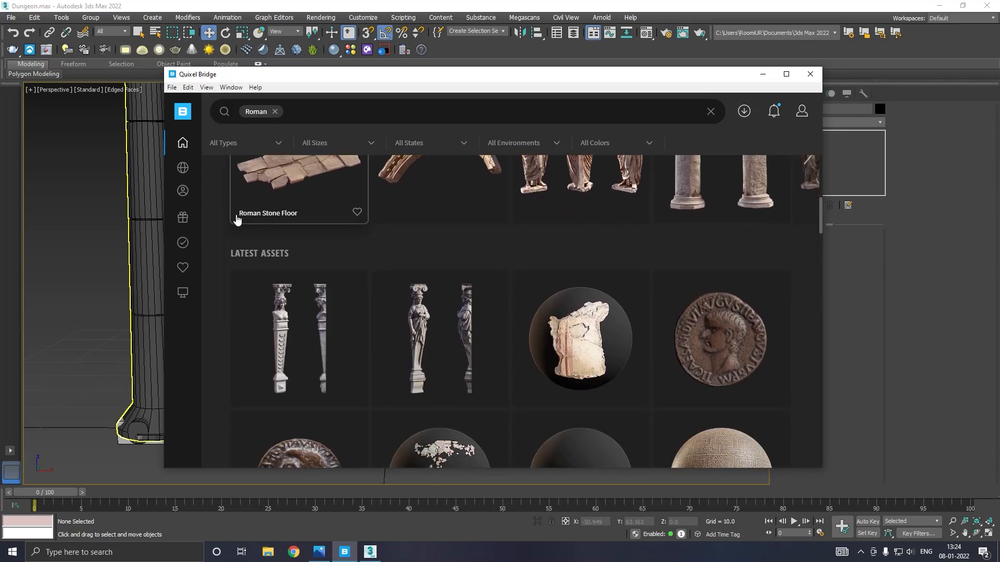
scroll(236, 220, "down", 13)
scroll(236, 220, "down", 10)
scroll(237, 219, "down", 7)
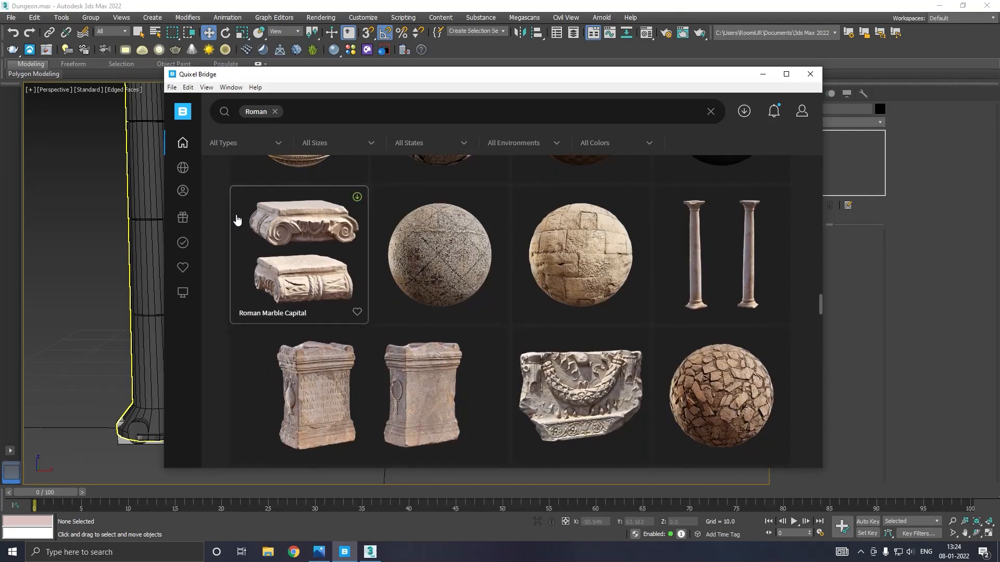
scroll(237, 219, "down", 10)
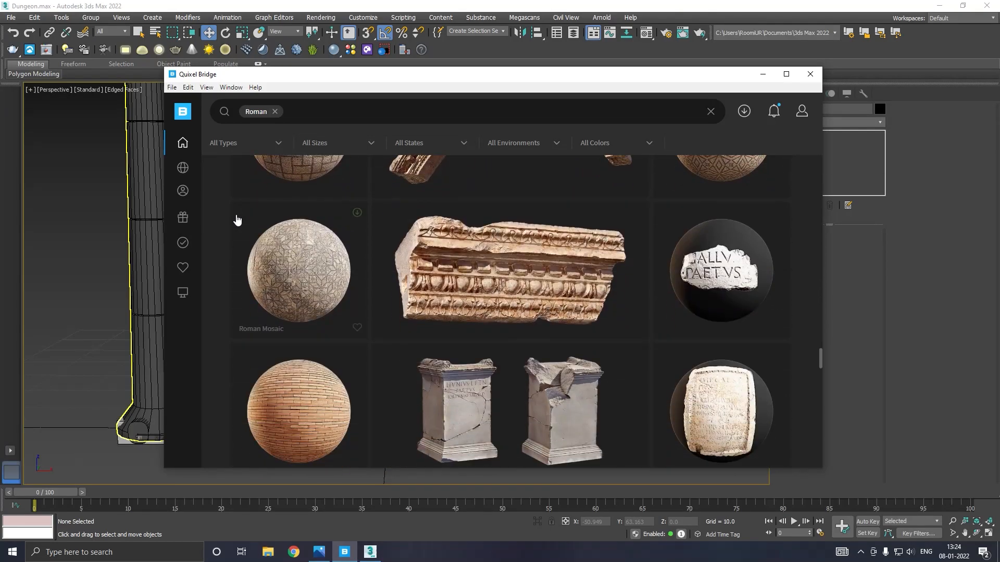
scroll(236, 219, "down", 5)
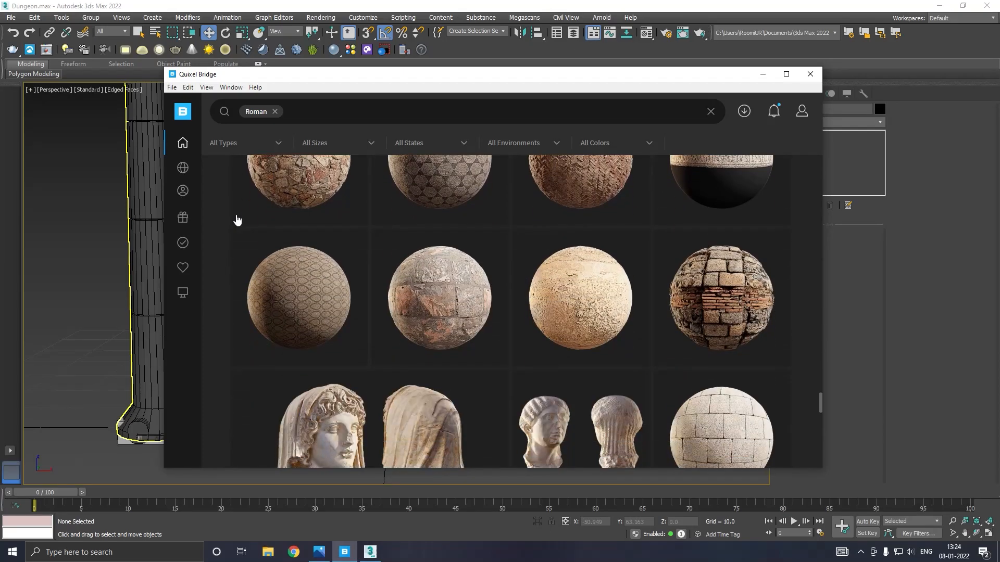
scroll(237, 219, "down", 3)
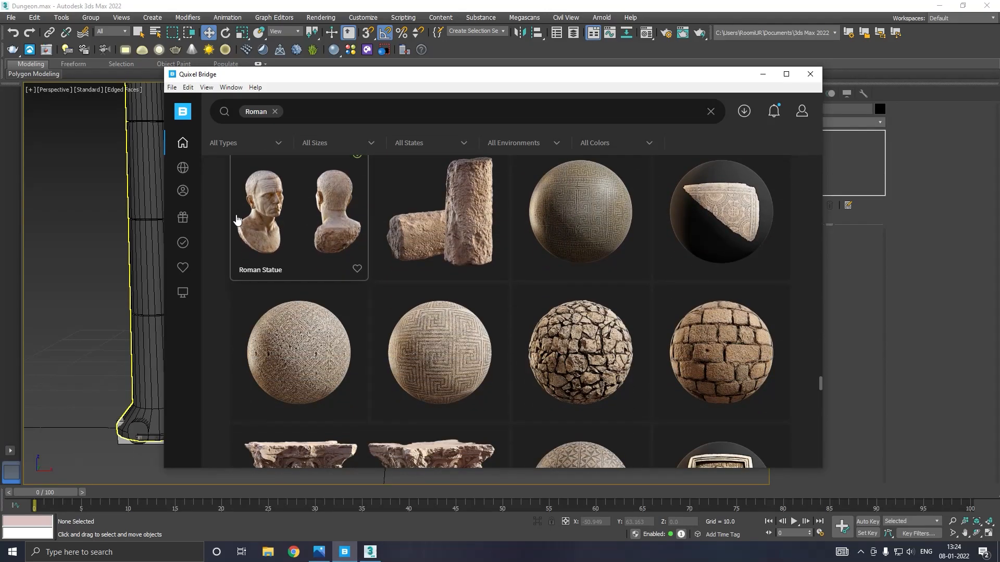
scroll(236, 220, "down", 5)
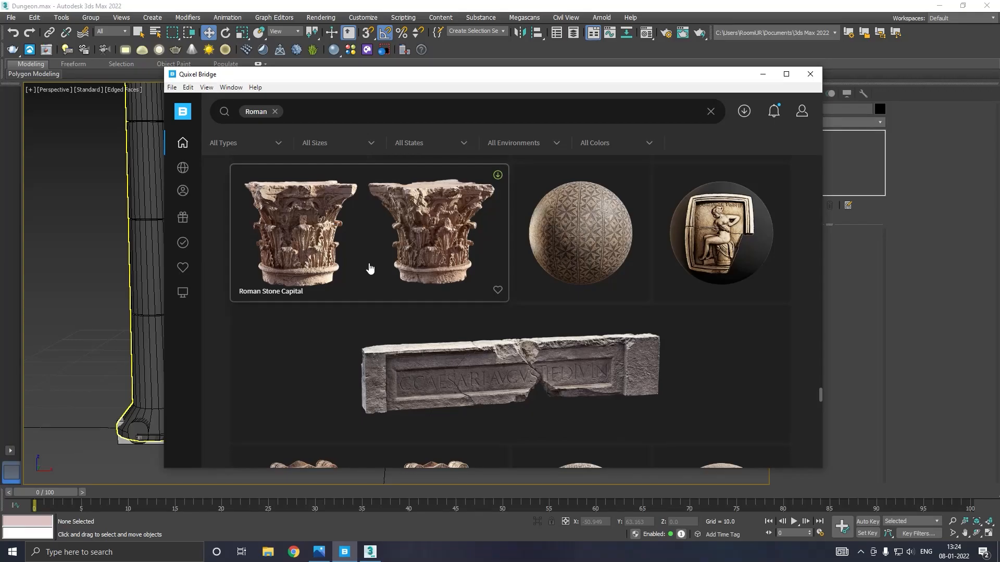
scroll(368, 268, "up", 3)
scroll(369, 268, "down", 8)
scroll(369, 268, "down", 15)
scroll(369, 268, "up", 10)
scroll(369, 268, "up", 10)
scroll(369, 268, "down", 5)
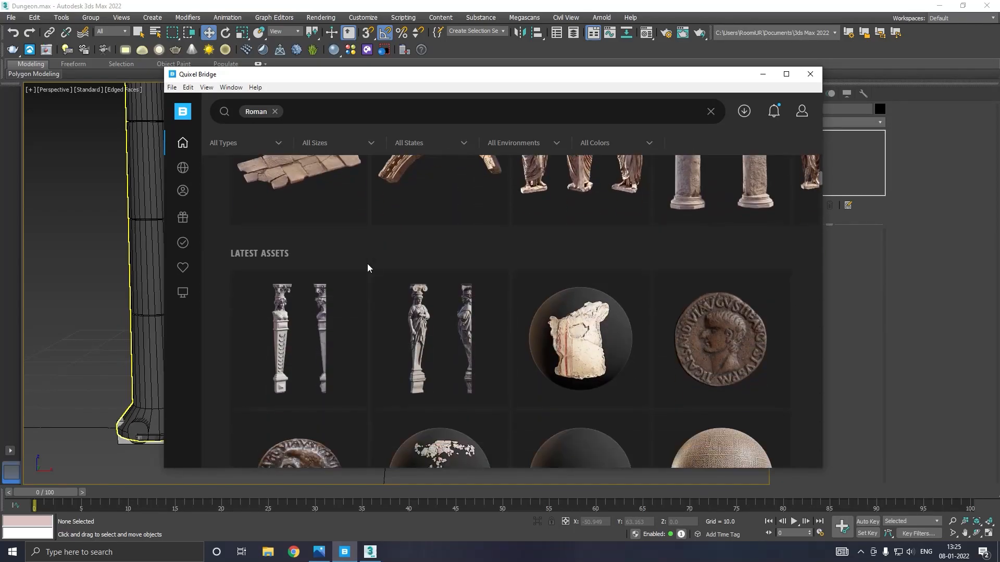
- Download the Decorative Statue Pillar from the latest assets at 2K Resolution
mouse_move(400, 280)
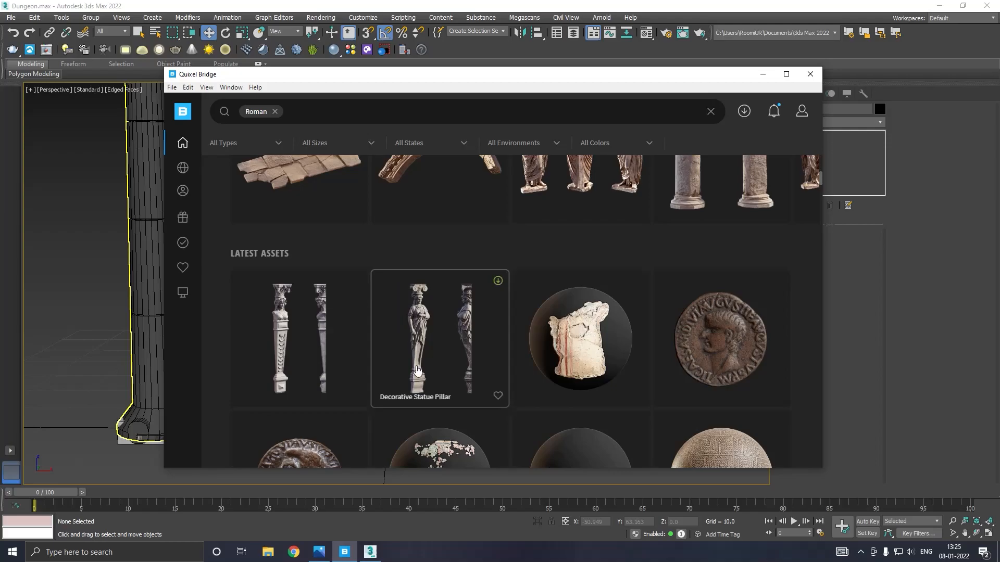
left_click(456, 320)
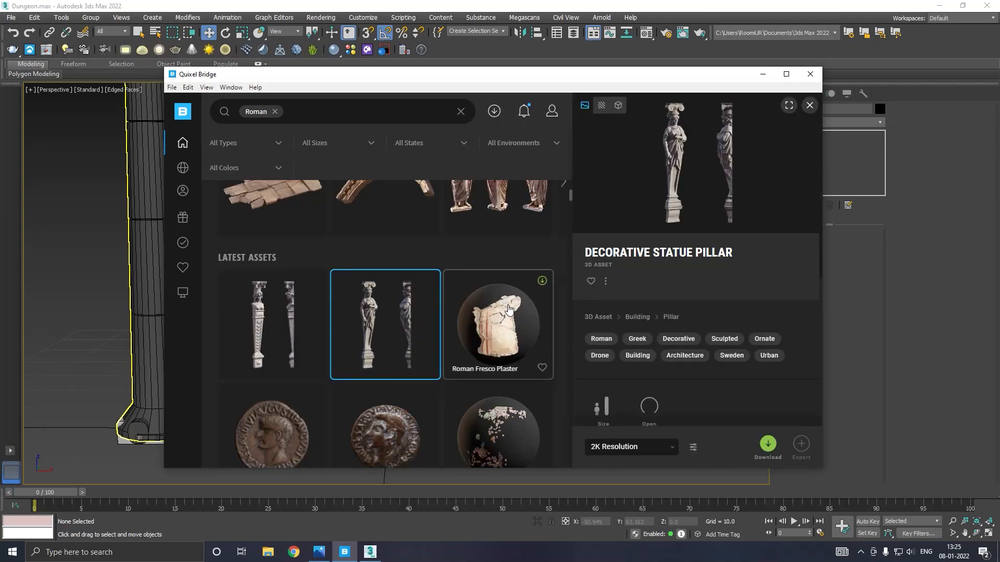
left_click(762, 442)
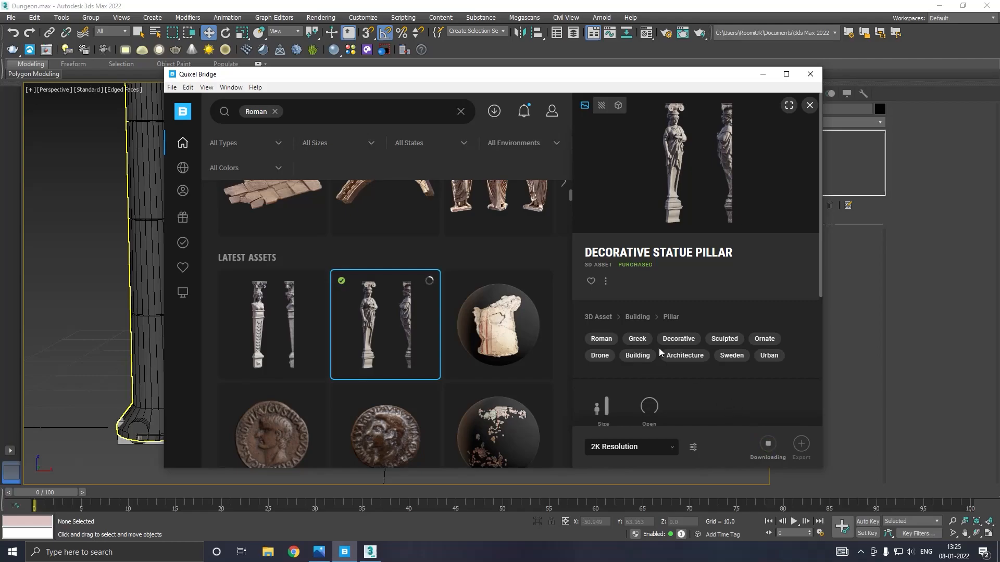
left_click(11, 18)
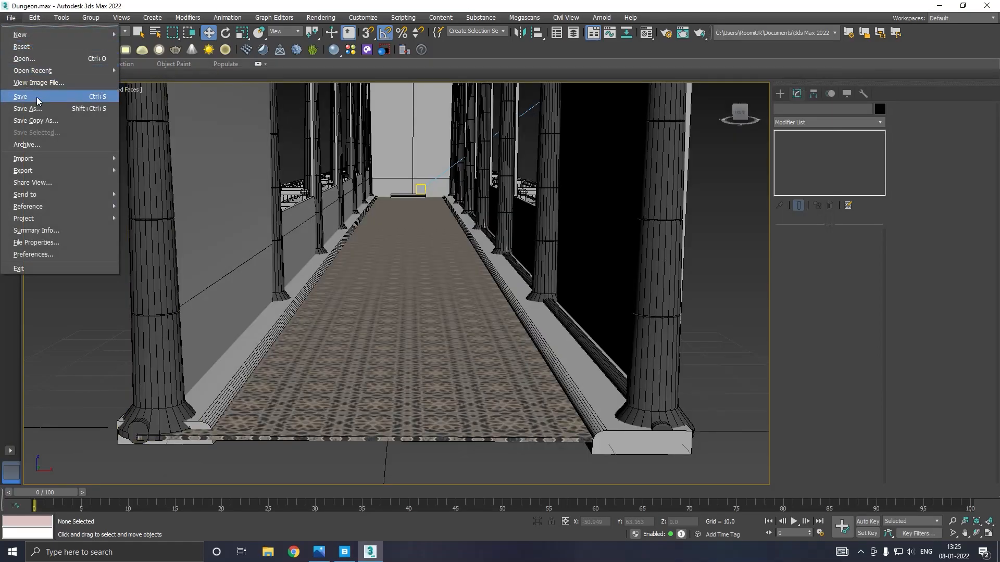
left_click(38, 122)
left_click(487, 365)
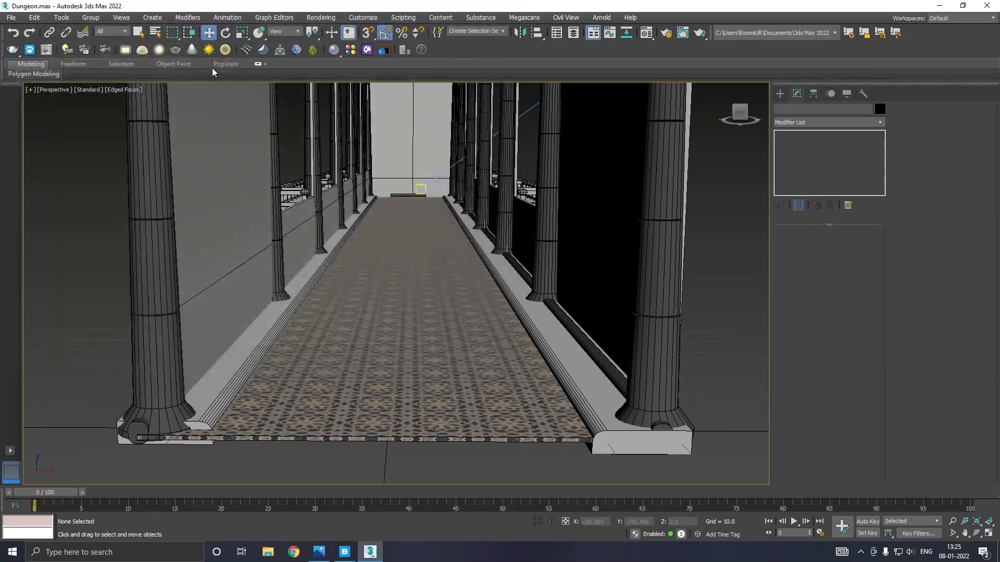
left_click(11, 17)
left_click(379, 466)
- Switch to Quixel Bridge, export the Decorative Statue Pillar to 3ds Max, and minimise Bridge to return to the scene
left_click(344, 552)
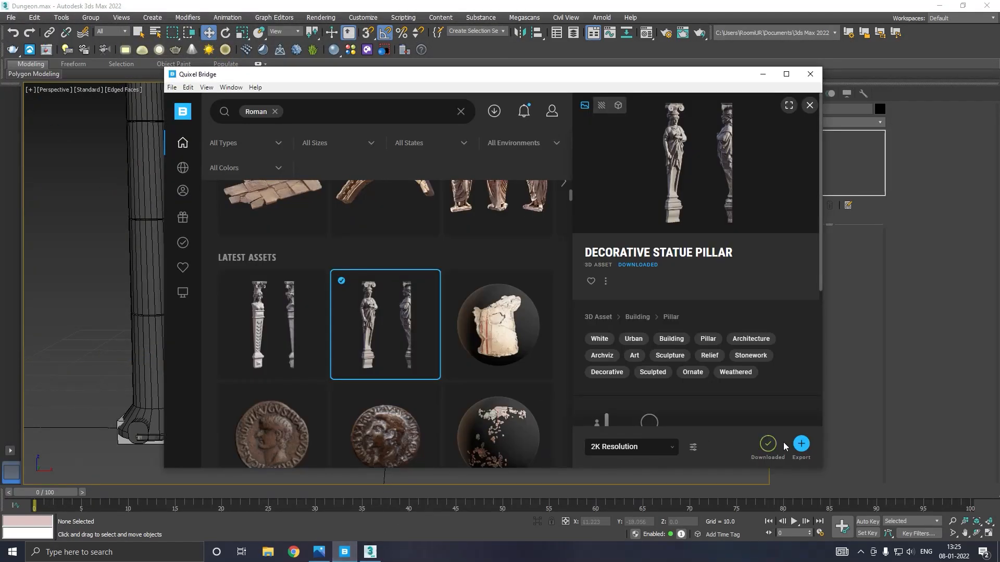
left_click(804, 448)
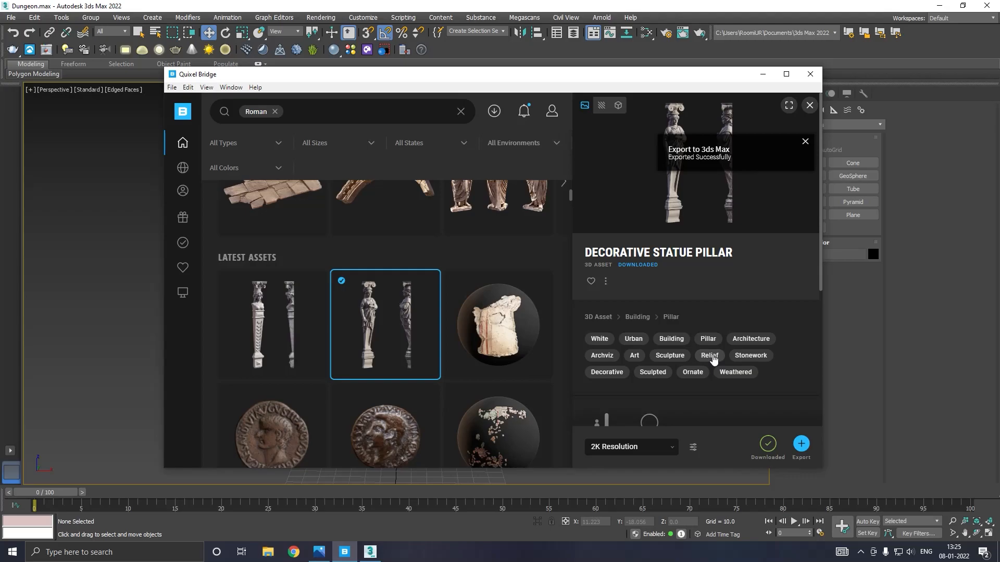
left_click(762, 74)
left_click(440, 215)
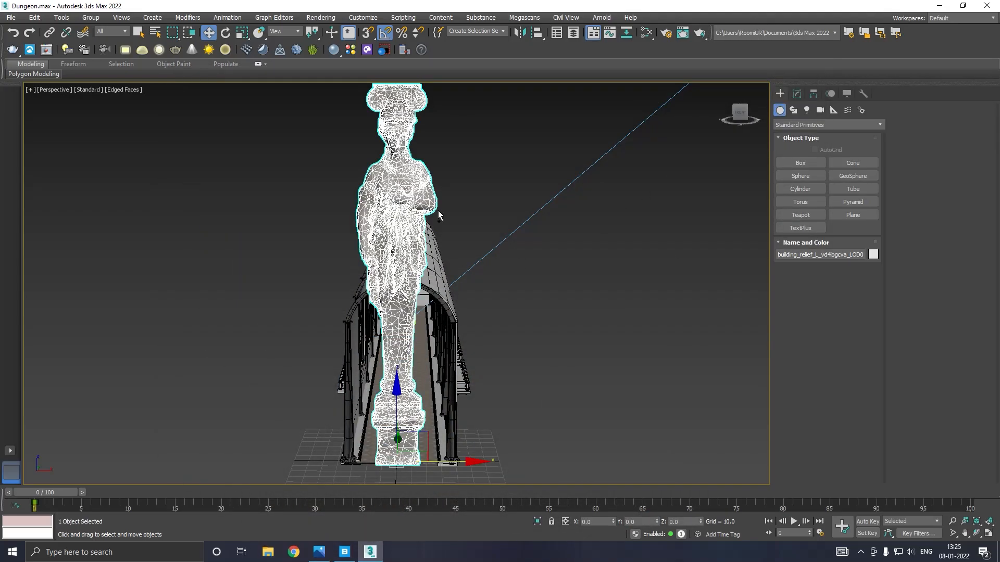
- Switch the perspective viewport from Edged Faces to Default Shading
middle_click_drag(440, 214, 483, 215, "alt")
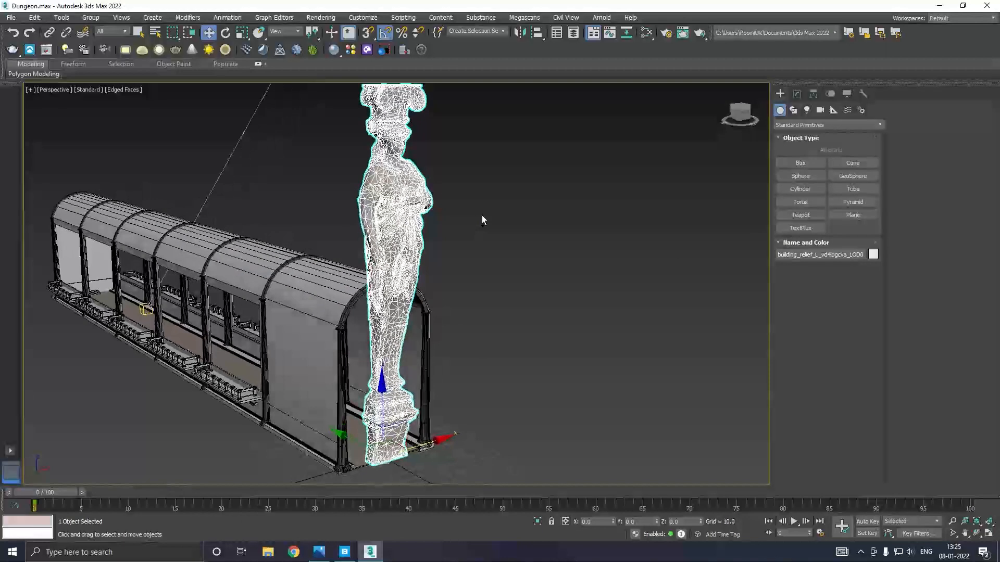
left_click(113, 90)
left_click(142, 214)
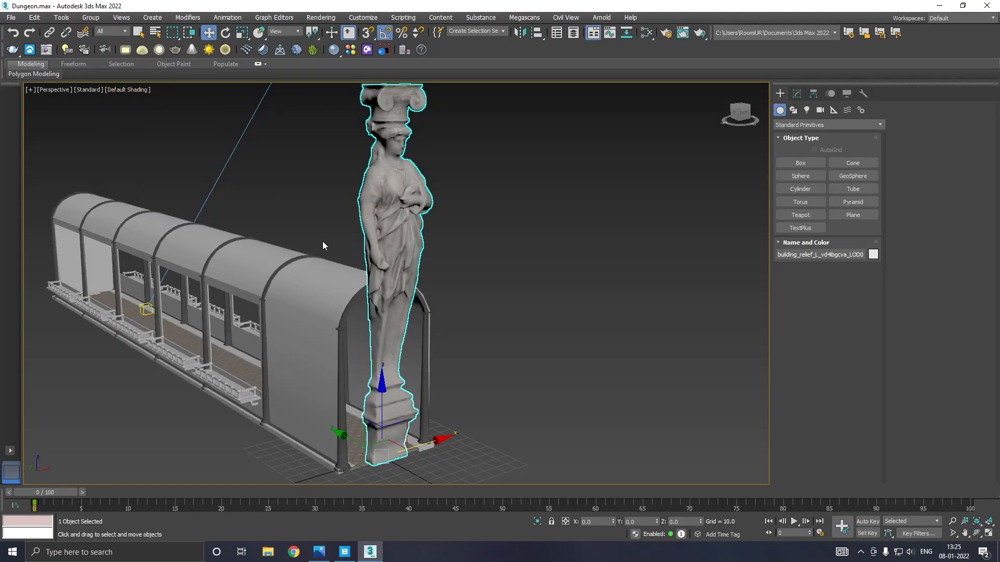
- Scale the imported statue pillar down uniformly to about 25 percent so it fits inside the corridor
middle_click_drag(323, 246, 339, 196, "alt")
key("r")
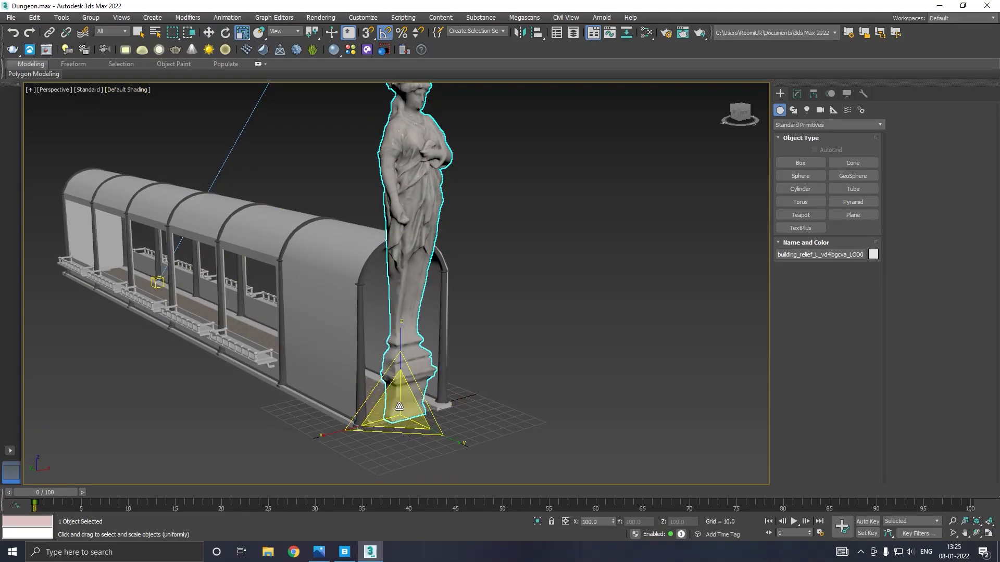
left_click_drag(399, 407, 398, 456)
scroll(402, 415, "up", 5)
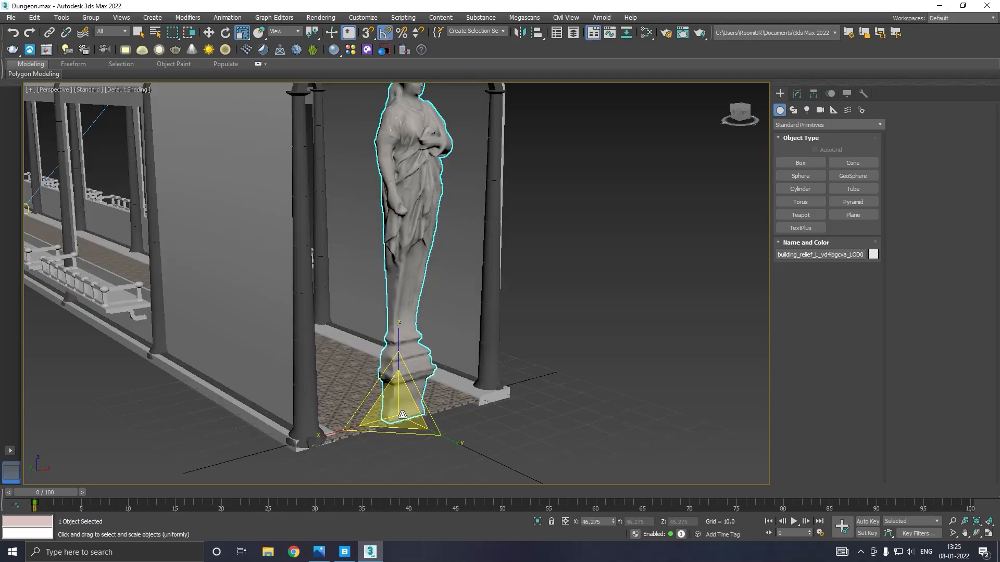
left_click_drag(402, 415, 399, 444)
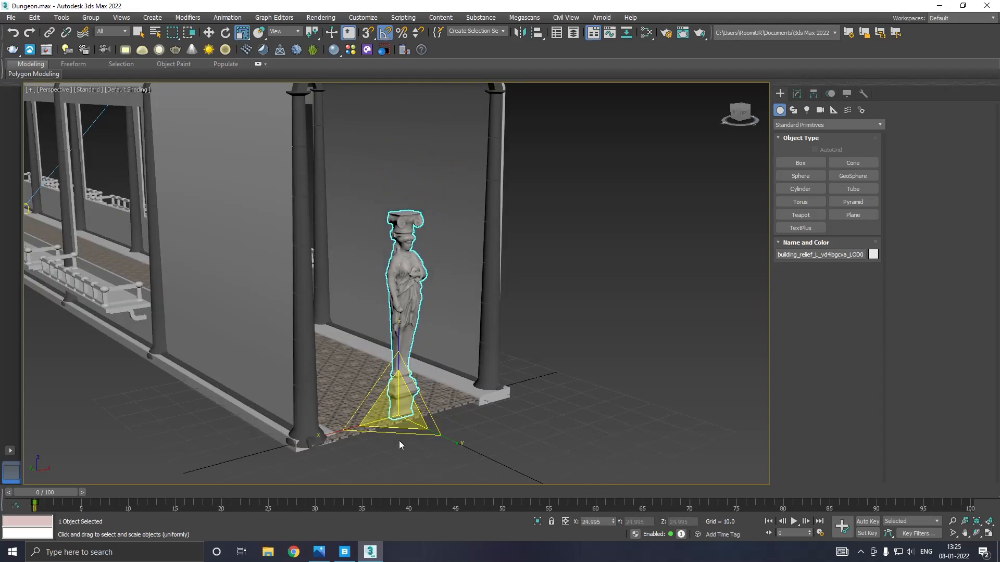
- Move the statue along and across the corridor to about X 33, Y 207, beside a pillar on the raised curb
key("w")
left_click_drag(372, 402, 120, 312)
middle_click_drag(120, 312, 523, 391)
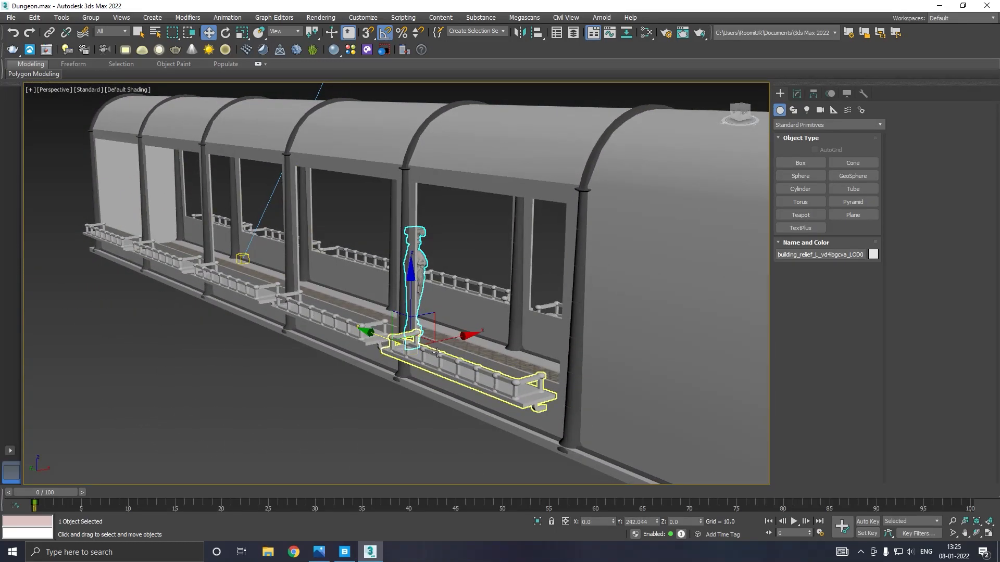
scroll(438, 345, "up", 4)
left_click_drag(372, 327, 569, 341)
middle_click_drag(576, 335, 482, 371)
- Rotate the statue to -90 degrees about its vertical axis to face the walkway, and set it against the pillar at about X 35, Y 204
key("e")
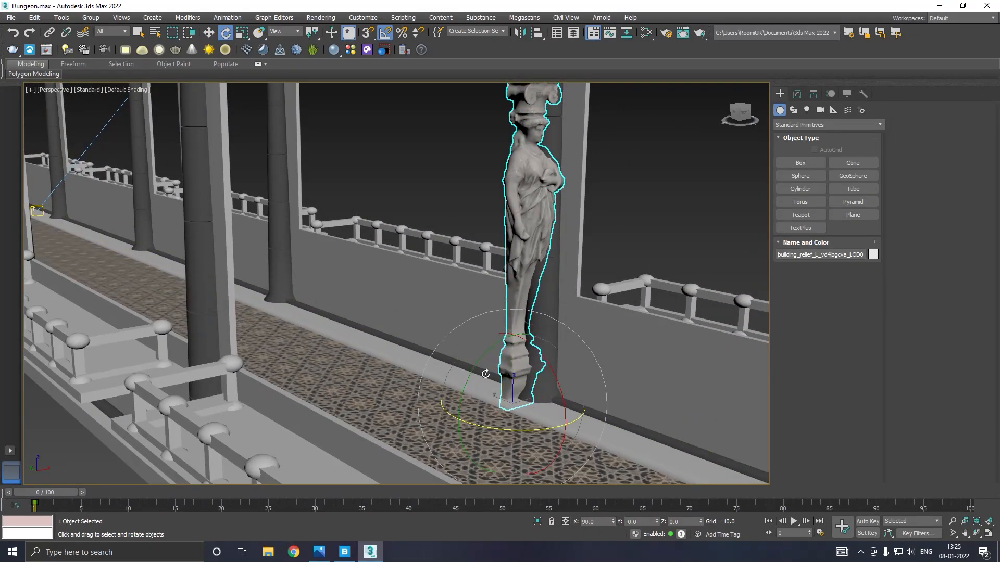
left_click_drag(504, 430, 492, 431)
key("w")
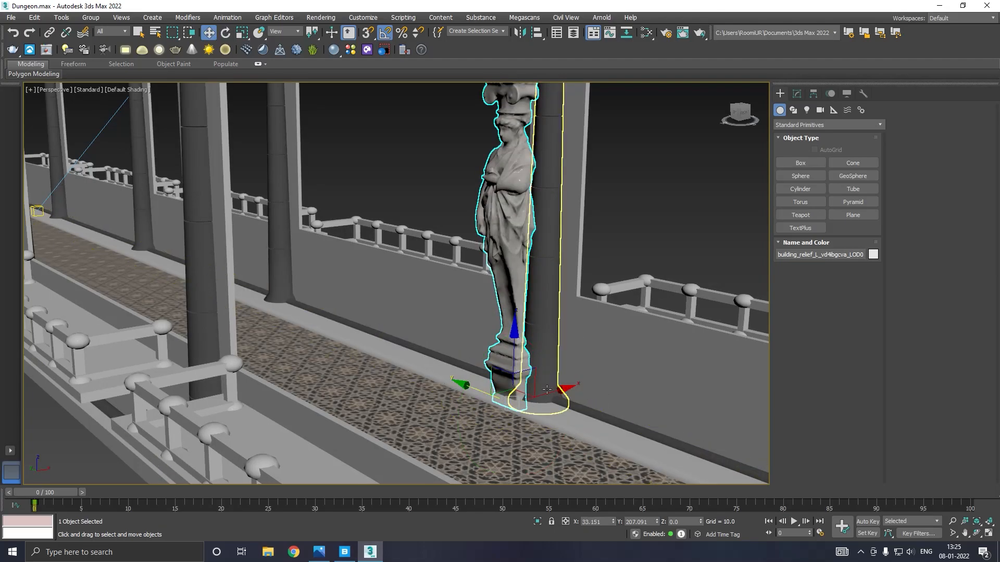
left_click_drag(544, 393, 559, 389)
middle_click_drag(558, 389, 447, 392, "alt")
left_click_drag(446, 392, 457, 390)
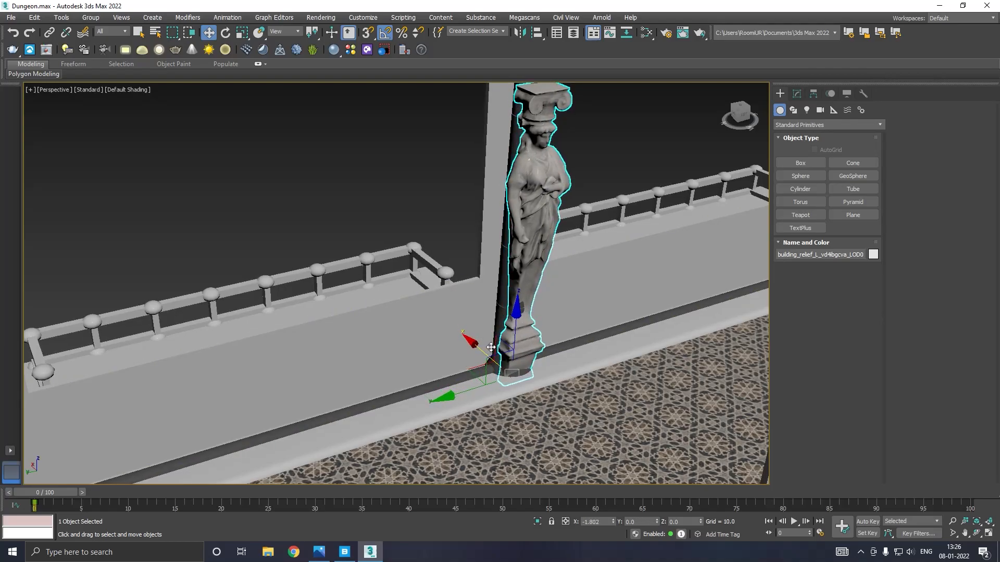
mouse_move(492, 347)
middle_mouse_down("alt")
mouse_move(543, 330)
mouse_move(531, 351)
mouse_move(528, 324)
mouse_move(497, 335)
middle_mouse_up("alt")
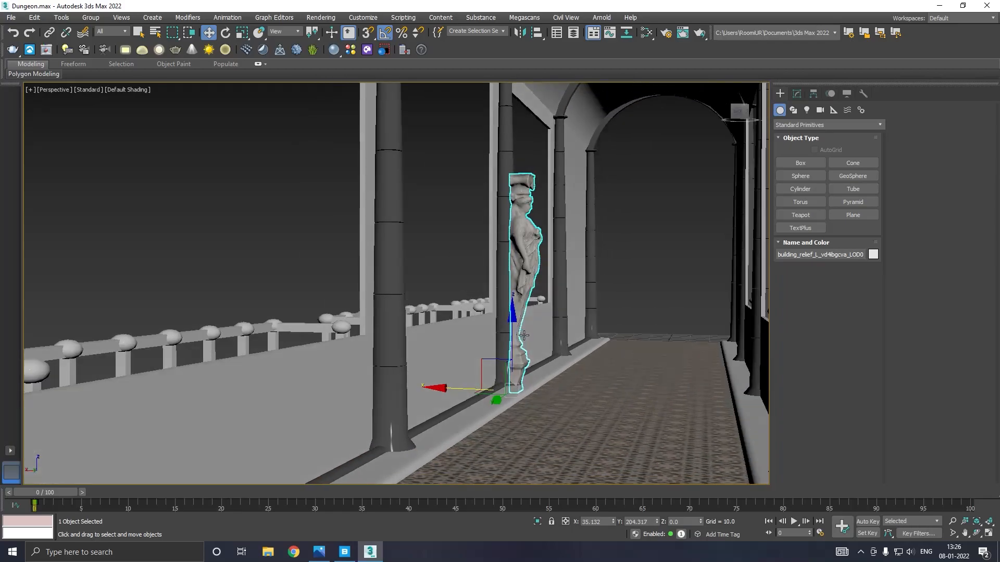
- Enlarge the statue uniformly to about 28.6 percent in front of its pillar
key("r")
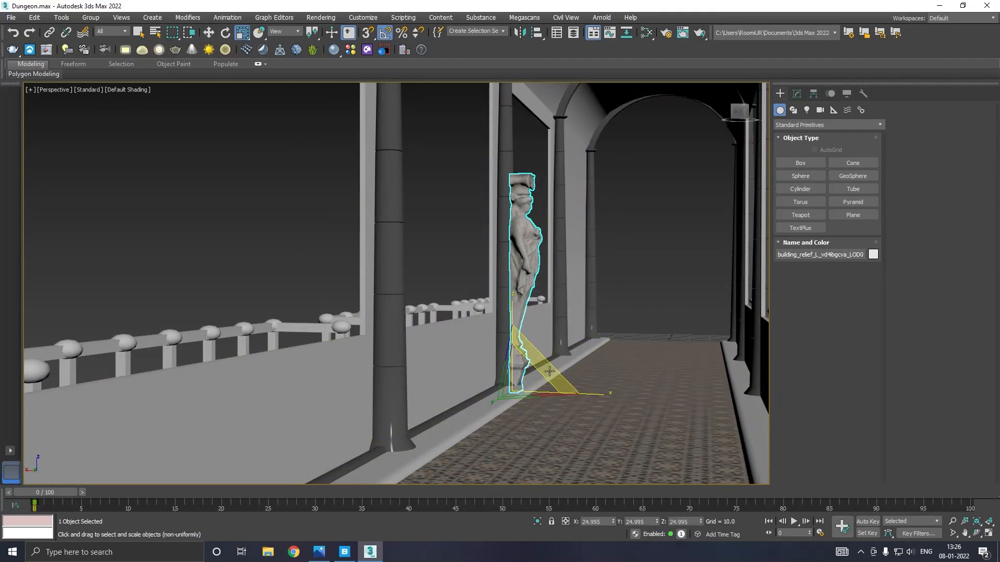
left_click_drag(514, 382, 513, 375)
mouse_move(513, 375)
middle_mouse_down("alt")
mouse_move(484, 339)
mouse_move(522, 379)
middle_mouse_up("alt")
left_click_drag(572, 383, 574, 398)
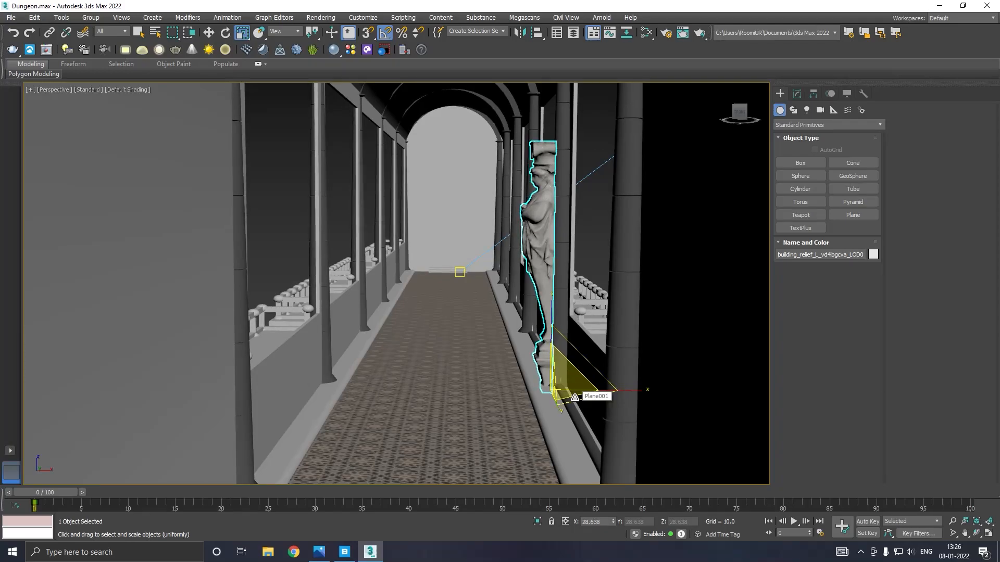
- Clone the statue across the corridor onto the opposite curb, in front of the facing pillar
key("e")
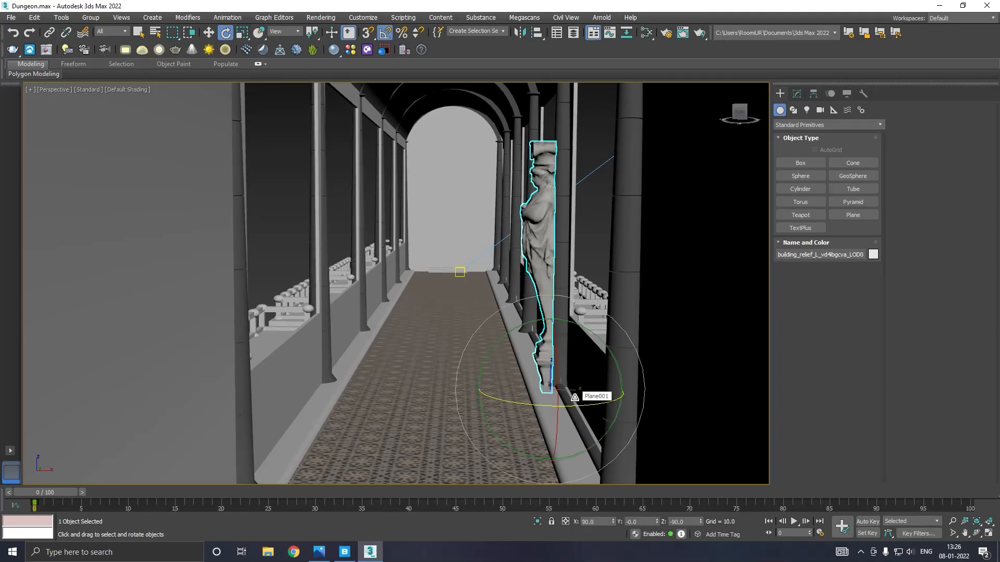
key("w")
mouse_move(605, 390)
left_mouse_down("shift")
mouse_move(404, 383)
mouse_move(389, 371)
left_mouse_up("shift")
left_click(502, 323)
- Turn the copied statue around its vertical axis to face the walkway, nudge it about -0.4 in X toward its pillar, and deselect it
key("e")
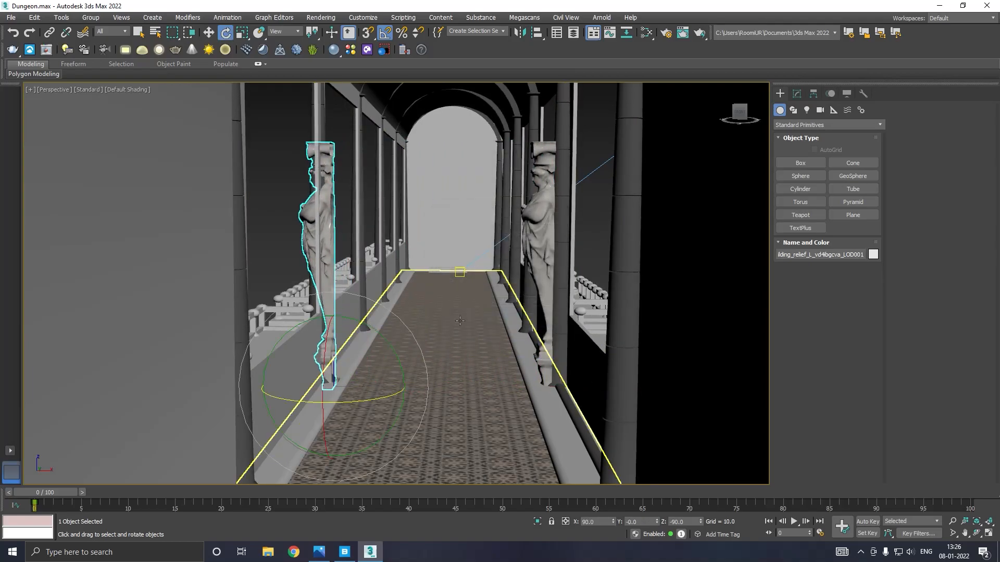
left_click_drag(347, 403, 375, 386)
key("w")
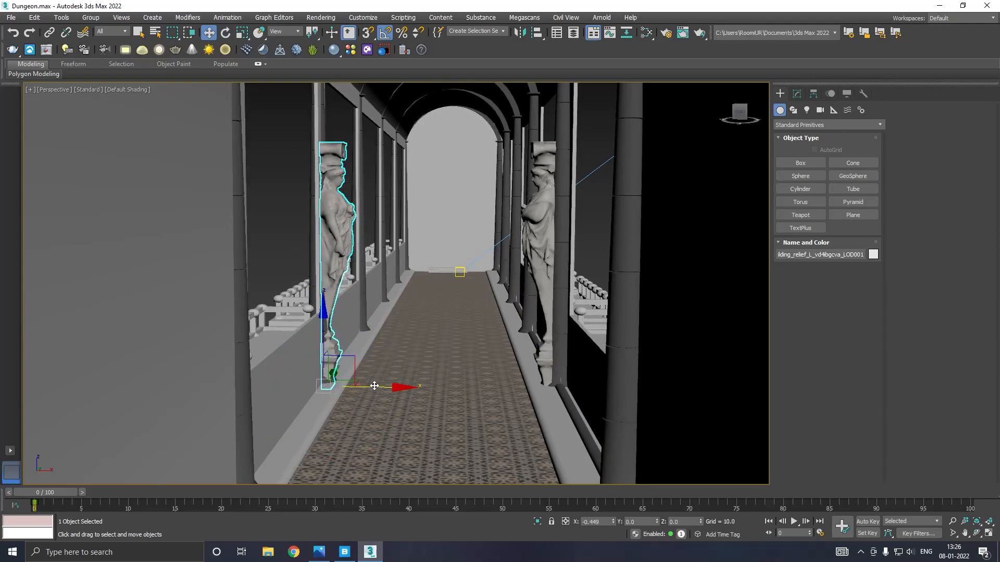
left_click(252, 255)
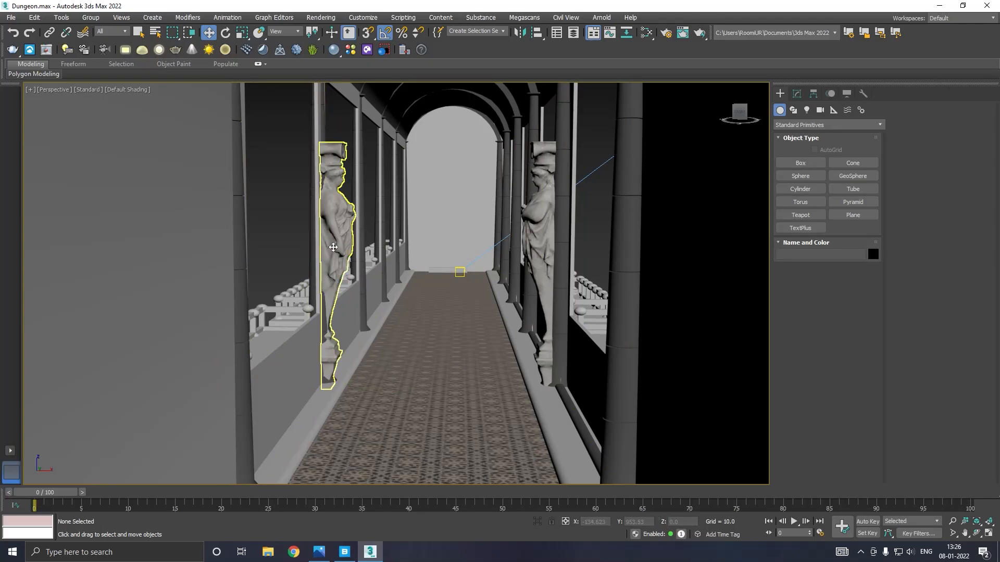
- Clone the facing pair of statues along the corridor to the pillars at about Y 410
left_click(333, 246)
left_click(541, 249, "ctrl")
middle_click_drag(541, 249, 593, 266, "alt")
middle_click_drag(518, 275, 616, 262)
left_click_drag(579, 257, 316, 268, "shift")
key("Return")
- Clone the statue at X 35 further along the corridor to about Y 599, near the end wall
left_click(338, 246)
left_click(361, 247)
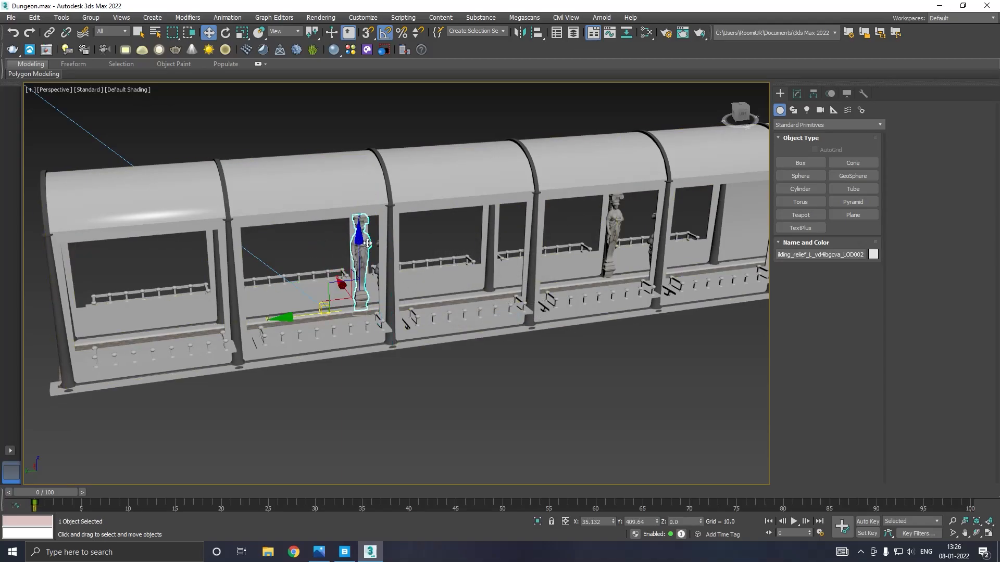
mouse_move(289, 317)
left_mouse_down("shift")
mouse_move(31, 347)
mouse_move(17, 320)
left_mouse_up("shift")
left_click(513, 315)
mouse_move(484, 304)
middle_mouse_down("alt")
mouse_move(343, 288)
mouse_move(484, 266)
middle_mouse_up("alt")
middle_click_drag(484, 266, 714, 226)
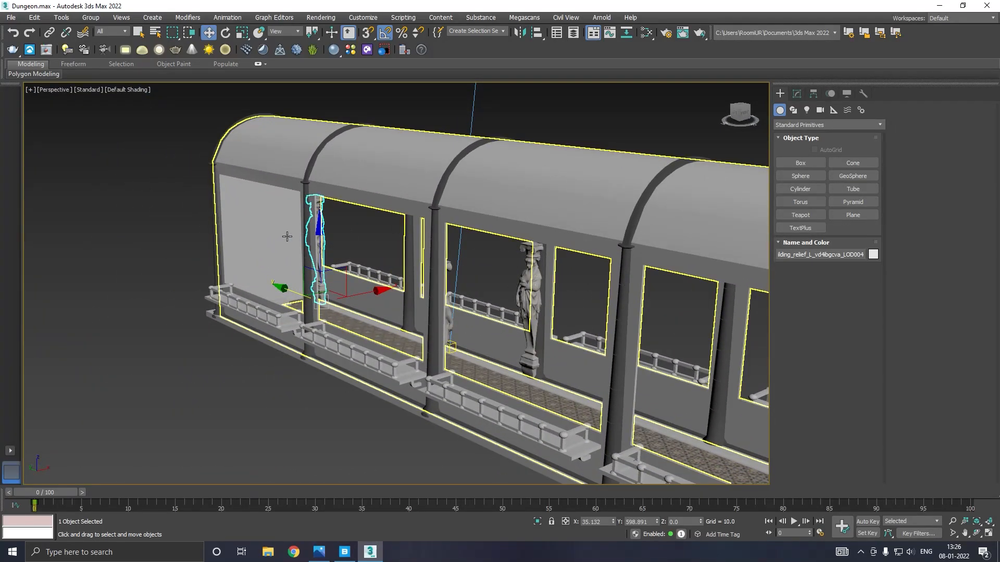
- Rotate the new statue to face down the corridor and stand it before the end wall at about X 24, Y 614, Z -0.4
key("z")
key("e")
left_click_drag(352, 407, 357, 409)
key("w")
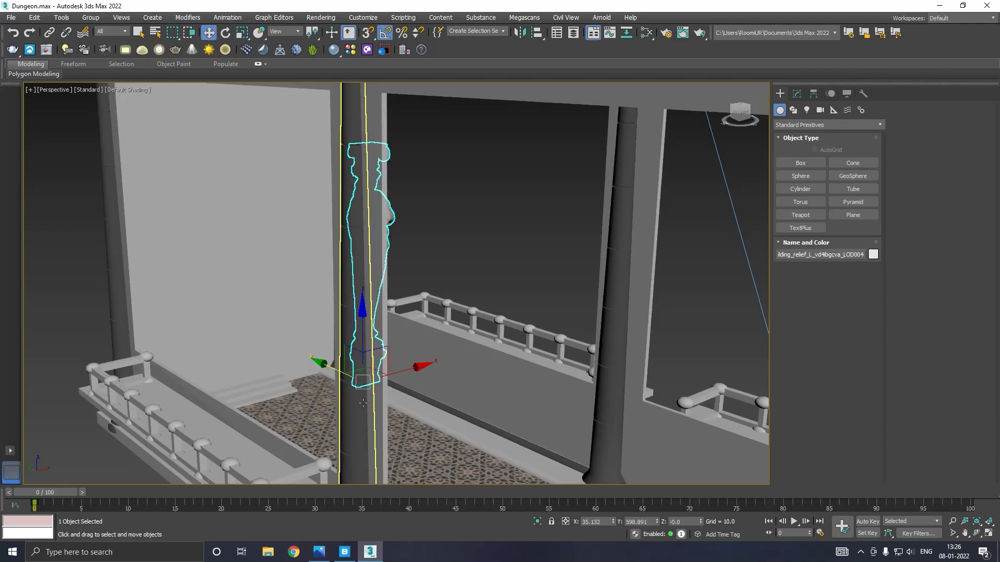
left_click_drag(343, 370, 223, 324)
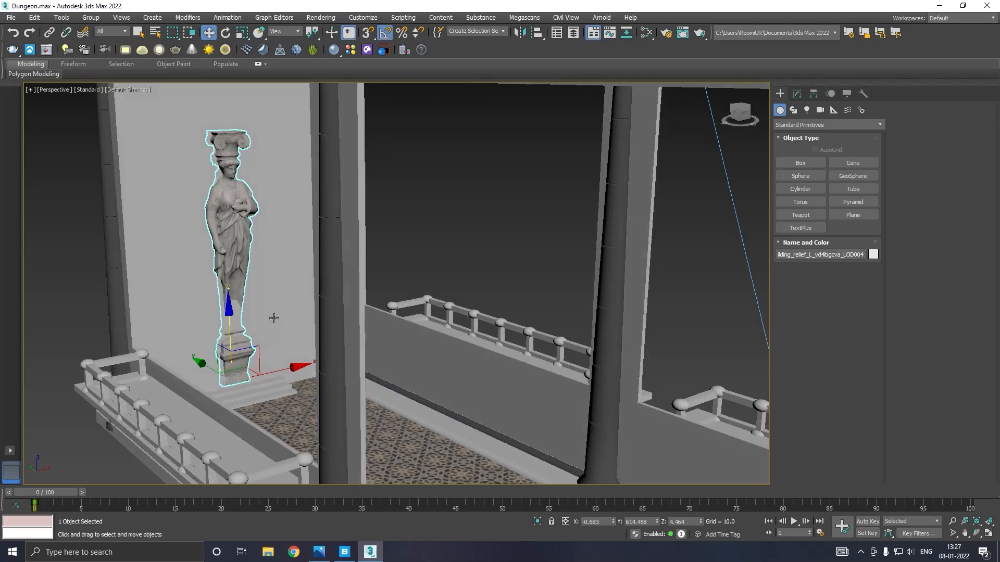
middle_click_drag(224, 324, 245, 395, "alt")
left_click_drag(295, 381, 385, 363)
left_click_drag(330, 318, 329, 335)
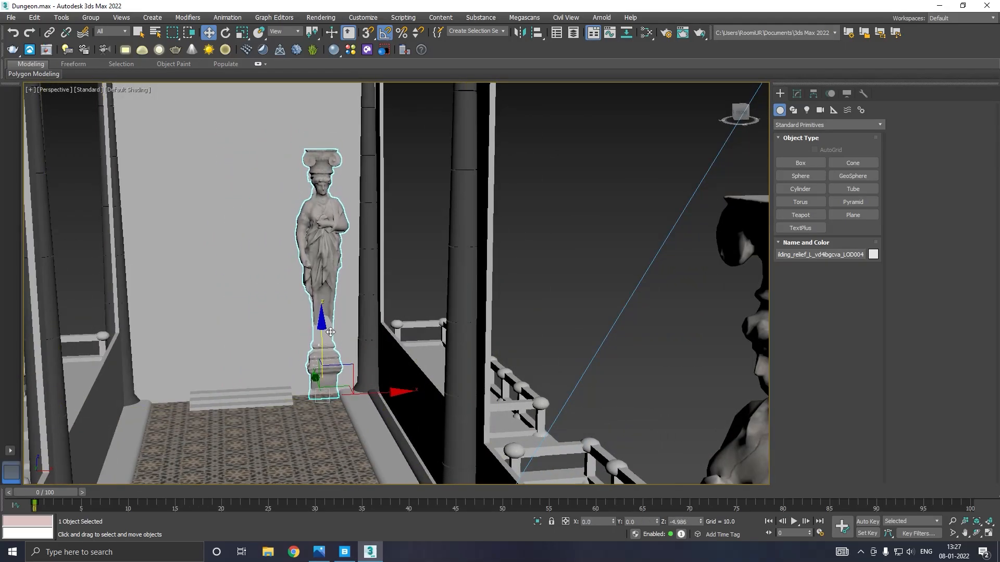
- Clone the end-wall statue as a copy to about X -20, and shift both end statues to about Y 613
left_click_drag(367, 392, 230, 400, "shift")
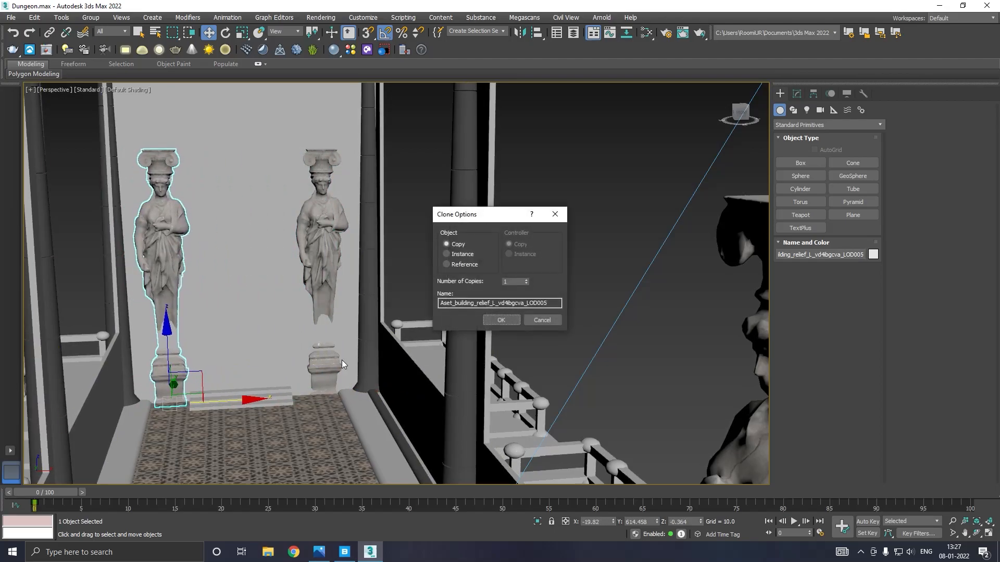
left_click(492, 323)
left_click(324, 281, "ctrl")
middle_click_drag(326, 282, 218, 282, "alt")
left_click_drag(203, 272, 207, 270)
left_click(387, 235)
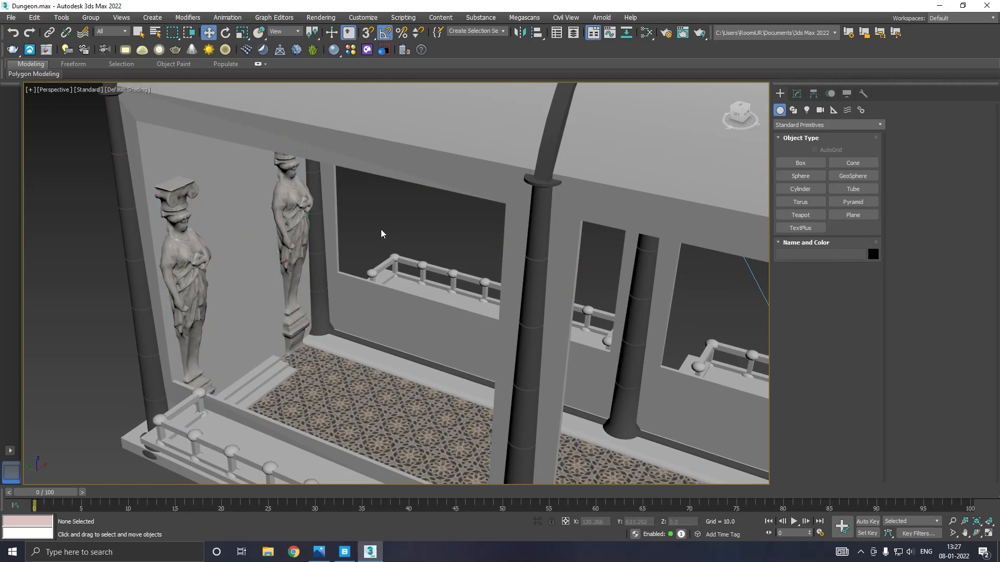
- Examine the statue arrangement from the corridor entrance, looking toward the end wall
middle_click_drag(232, 220, 270, 224, "alt")
left_click(271, 224)
middle_click_drag(307, 261, 263, 238, "alt")
scroll(291, 228, "down", 10)
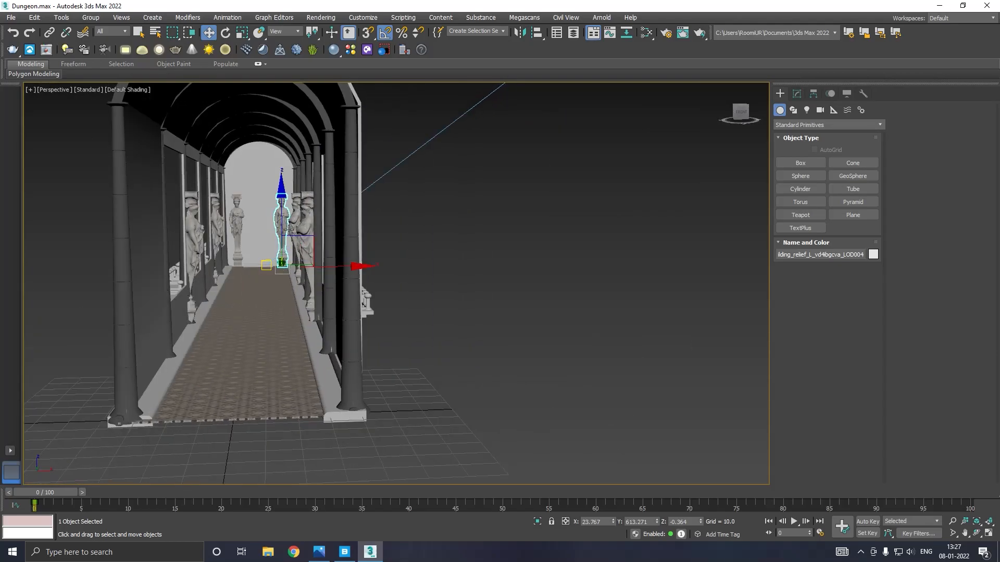
middle_click_drag(290, 237, 365, 241)
middle_click_drag(366, 241, 511, 255, "alt")
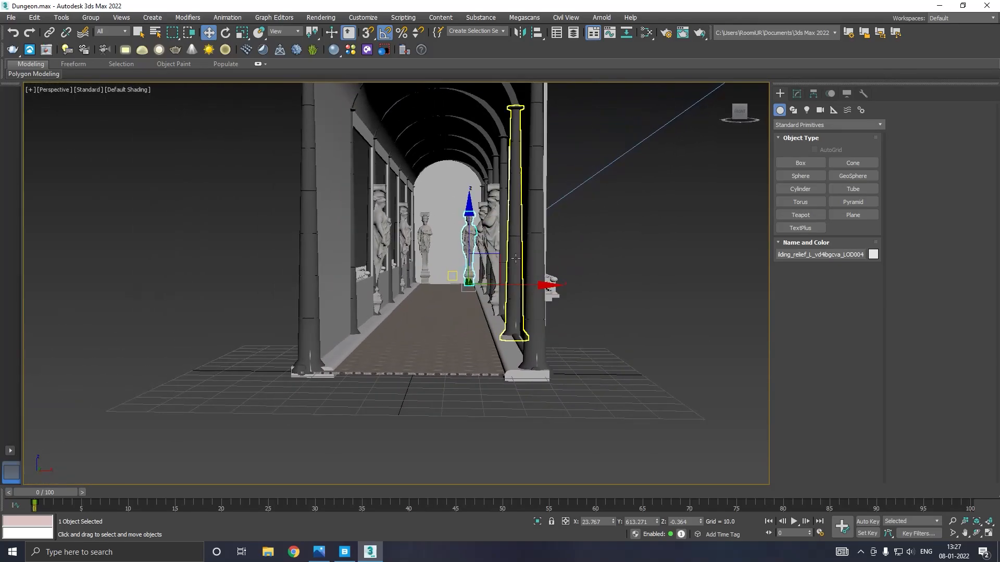
left_click(591, 265)
scroll(482, 289, "up", 5)
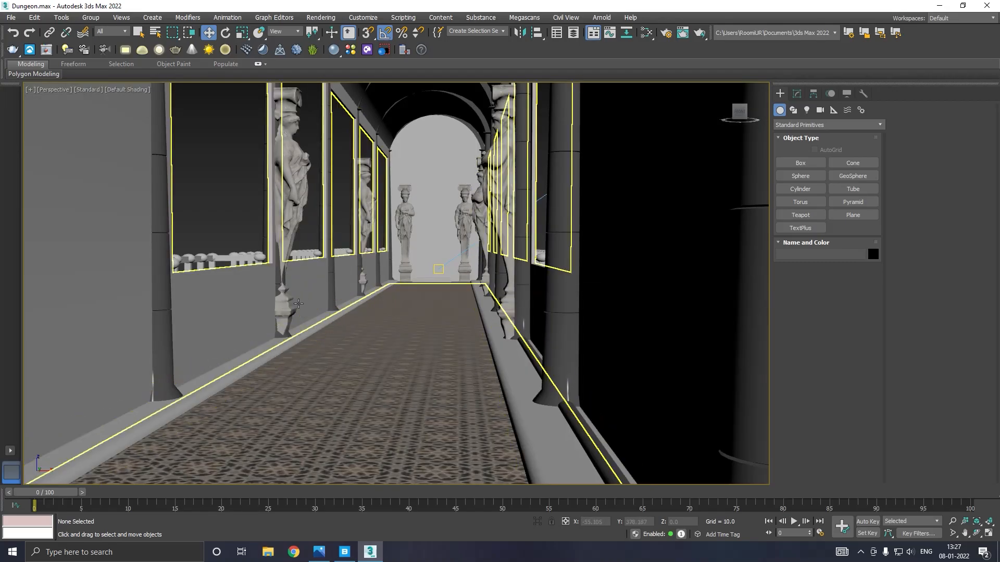
- Nudge the front statue on the negative X curb toward the walkway, to about X -30.9, and deselect it
left_click(281, 304)
left_click_drag(336, 343, 340, 343)
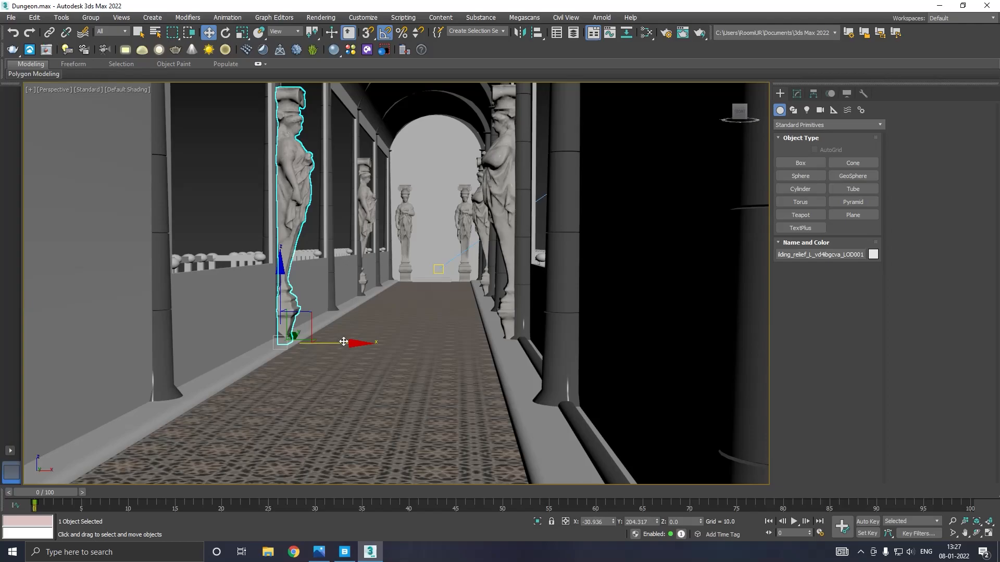
middle_click_drag(394, 328, 411, 327, "alt")
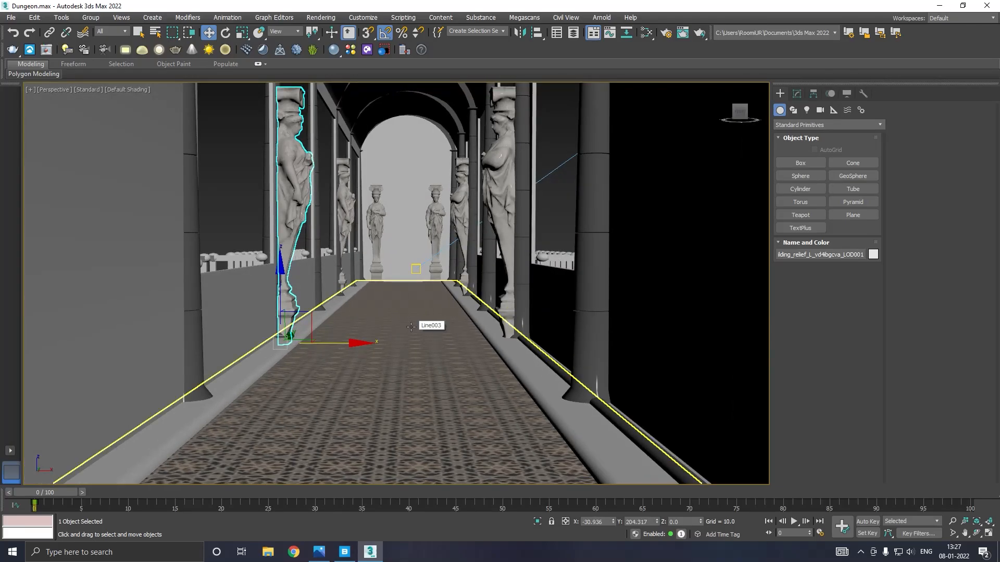
left_click(241, 223)
- Move the end-wall statue on the positive X side toward the corridor's centre, to about X 3.7, and delete the other end-wall statue
middle_click_drag(377, 255, 420, 254)
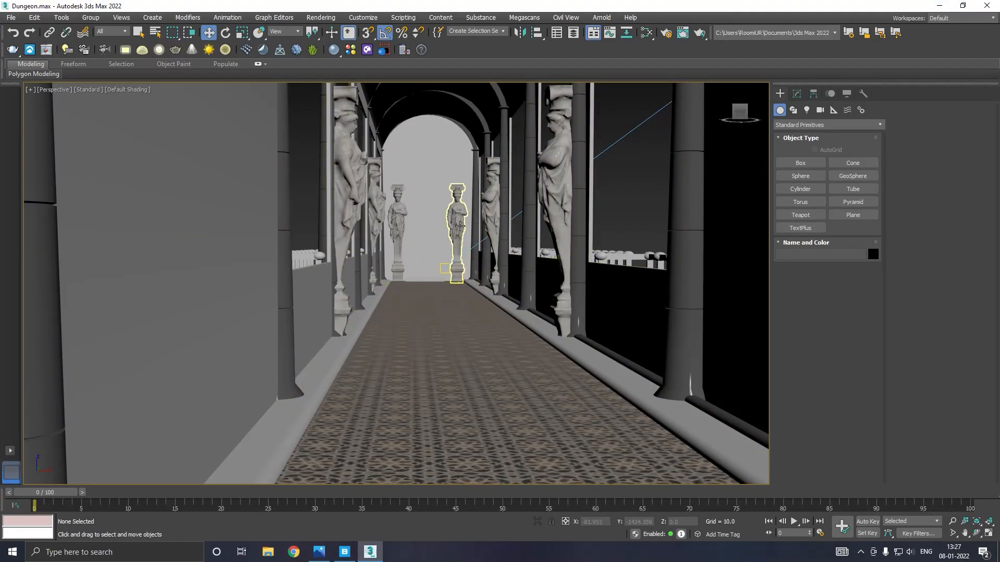
left_click(460, 225)
left_click_drag(505, 284, 479, 280)
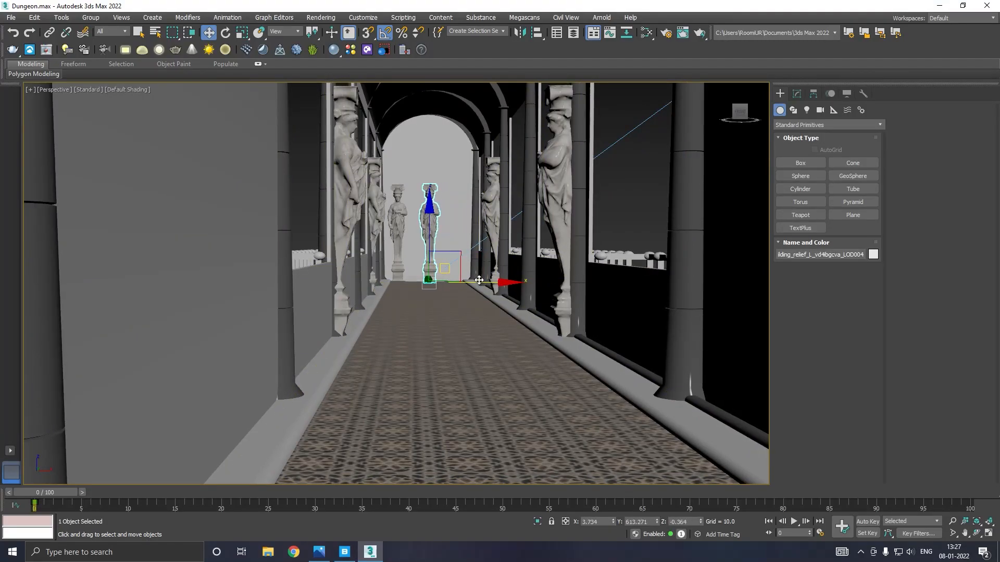
left_click(398, 224)
key("Delete")
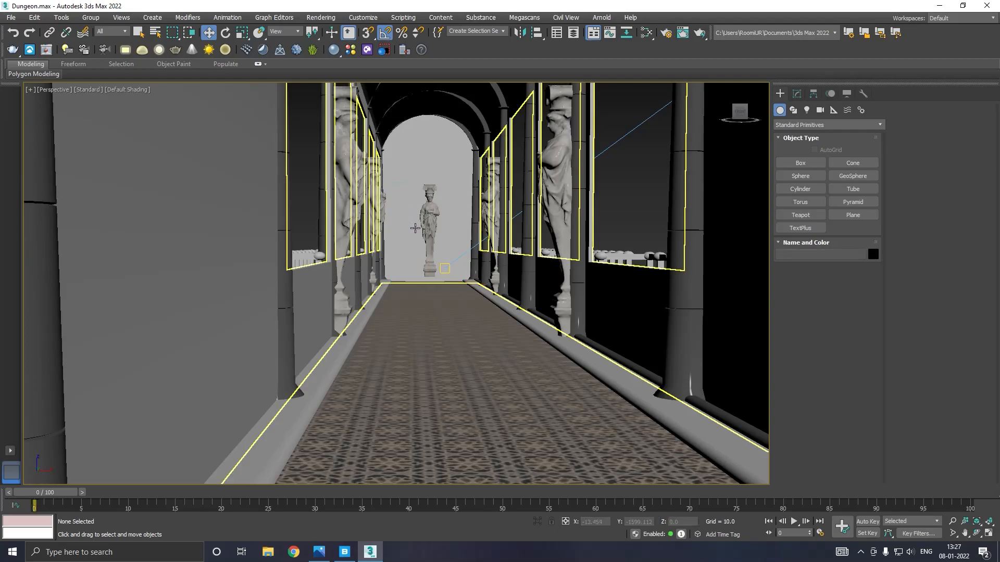
- Enlarge the remaining end-wall statue uniformly and centre it on the wall at about X -0.1, Z 6.2
left_click(429, 231)
left_click_drag(429, 236, 429, 226)
left_click_drag(482, 275, 434, 244)
key("r")
key("w")
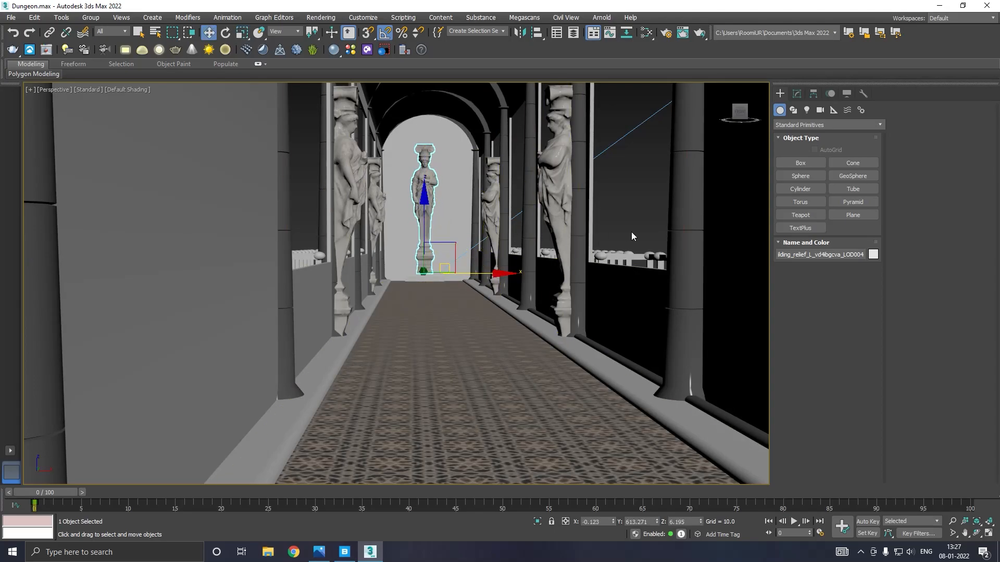
left_click(630, 230)
middle_click_drag(466, 266, 450, 261)
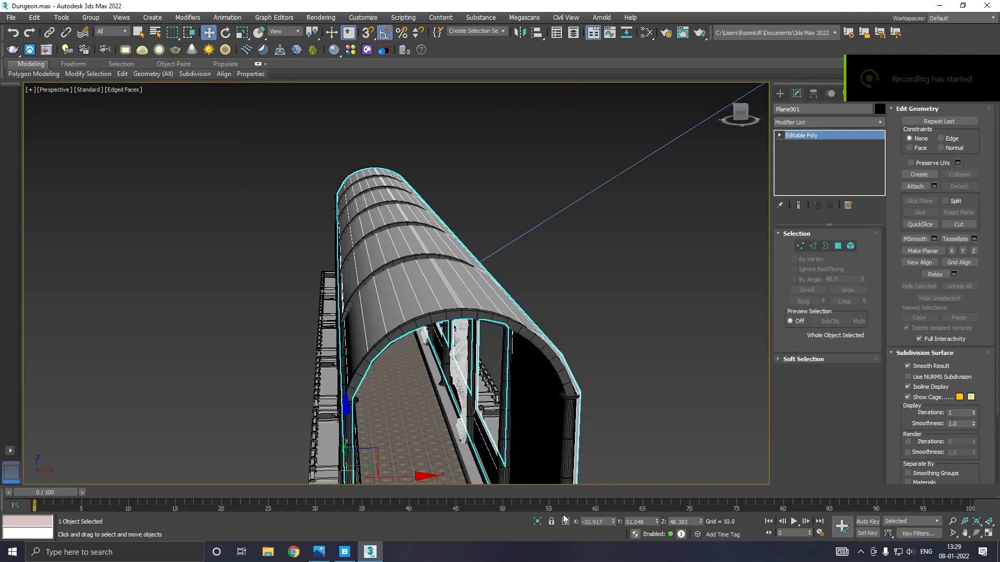
- Isolate the corridor shell Plane001 and switch it to polygon editing
left_click(536, 521)
middle_click_drag(517, 461, 485, 432, "alt")
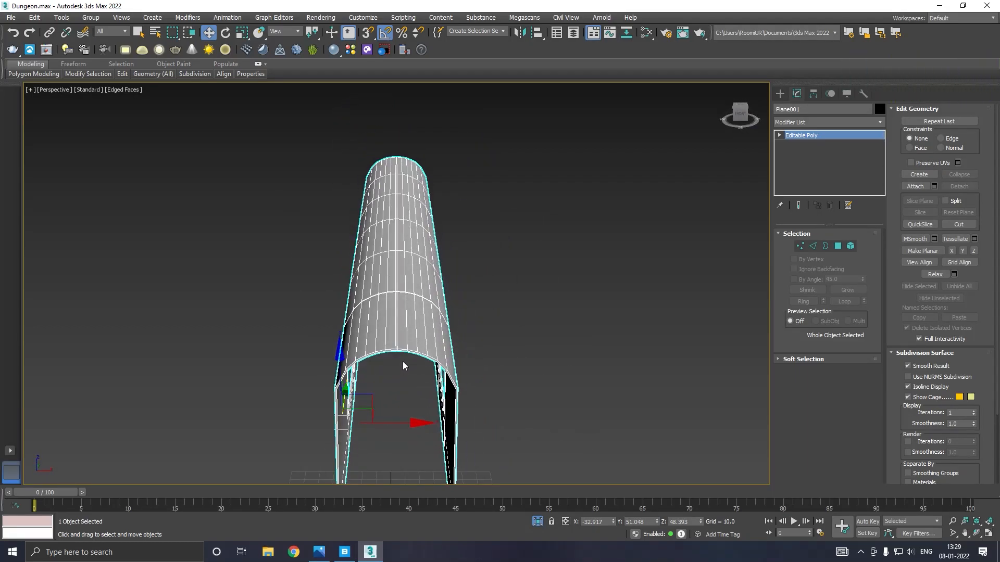
left_click(837, 246)
left_click(449, 358)
middle_click_drag(450, 359, 442, 357, "alt")
left_click(440, 357, "ctrl")
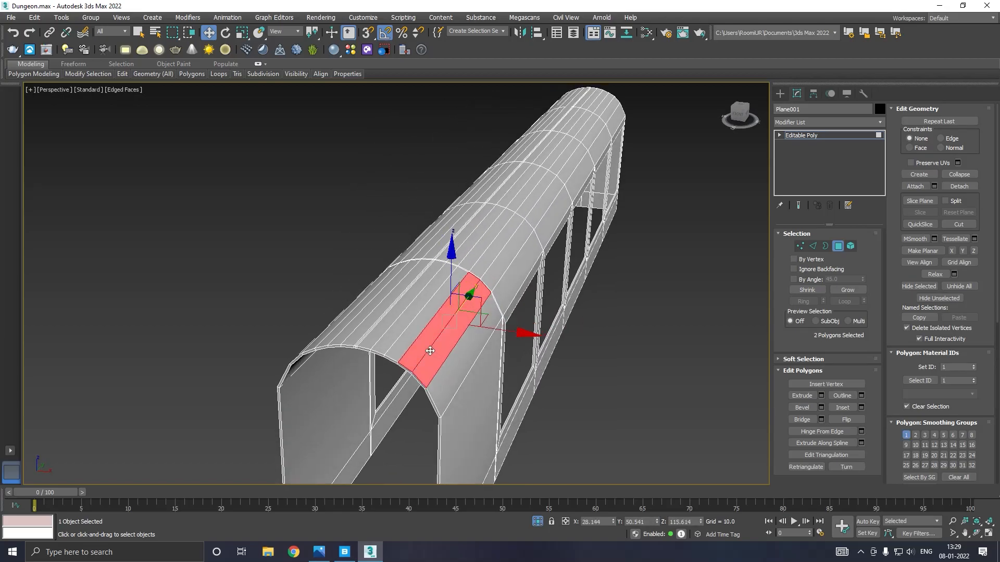
left_click(406, 341, "ctrl")
left_click(391, 337, "ctrl")
left_click(377, 331, "ctrl")
middle_click_drag(402, 334, 421, 356, "alt")
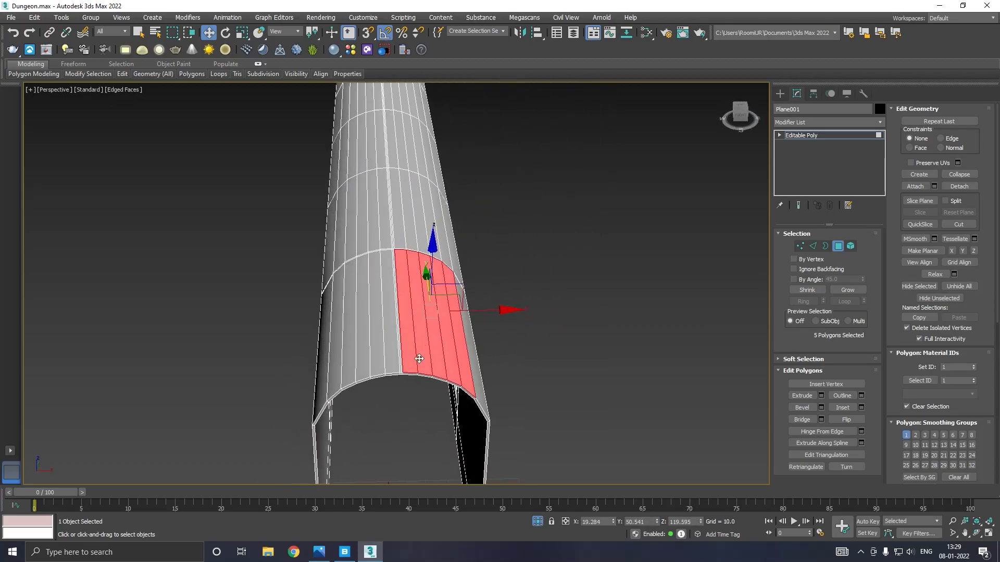
scroll(398, 370, "up", 3)
left_click(404, 372, "ctrl")
left_click(408, 373, "ctrl")
left_click(378, 371, "ctrl")
left_click(329, 368, "ctrl")
left_click(281, 370, "ctrl")
left_click(243, 377, "ctrl")
scroll(376, 367, "down", 2)
middle_click_drag(376, 367, 383, 353, "alt")
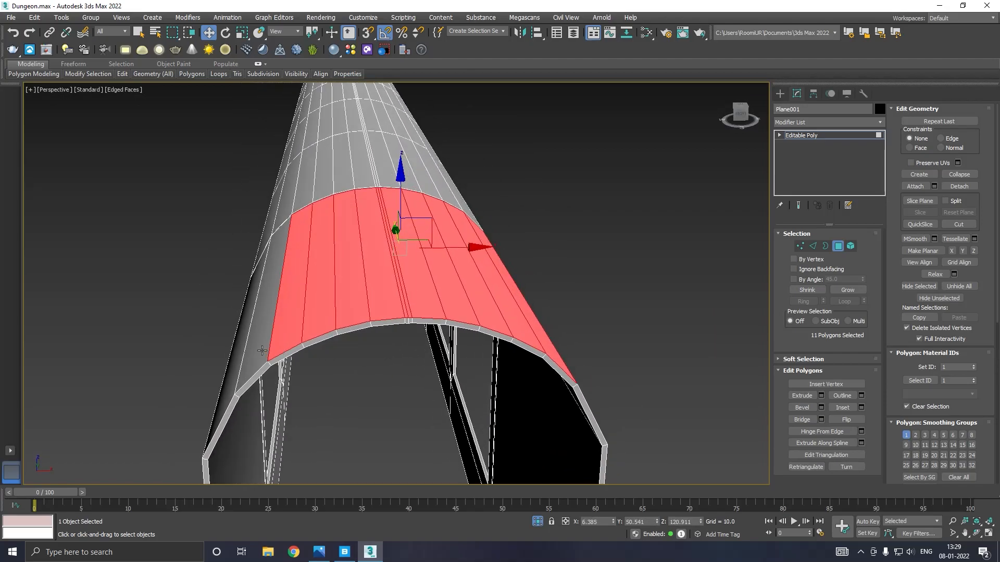
left_click(263, 357, "ctrl")
left_click(266, 370, "ctrl")
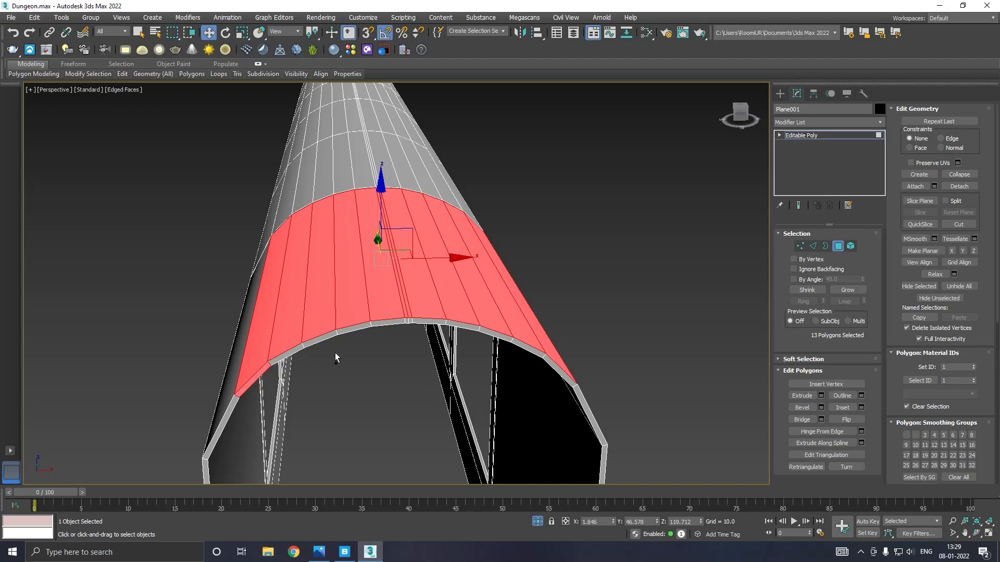
left_click(263, 370, "alt")
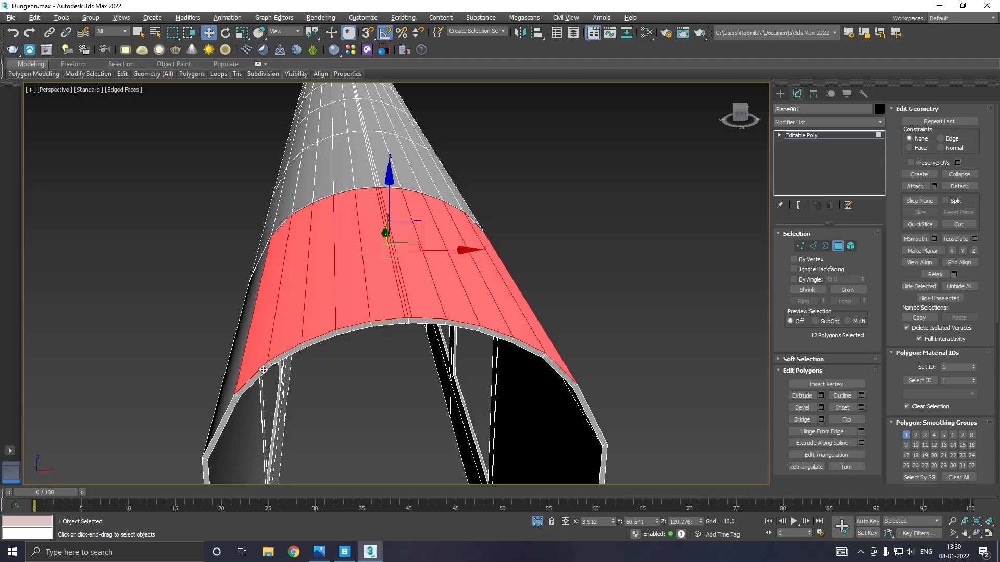
- Clear the polygon selection and select the upper polygons of the curved roof along the corridor's full length
scroll(341, 342, "down", 5)
middle_click_drag(398, 328, 469, 267, "alt")
scroll(356, 348, "down", 4)
left_click(385, 271)
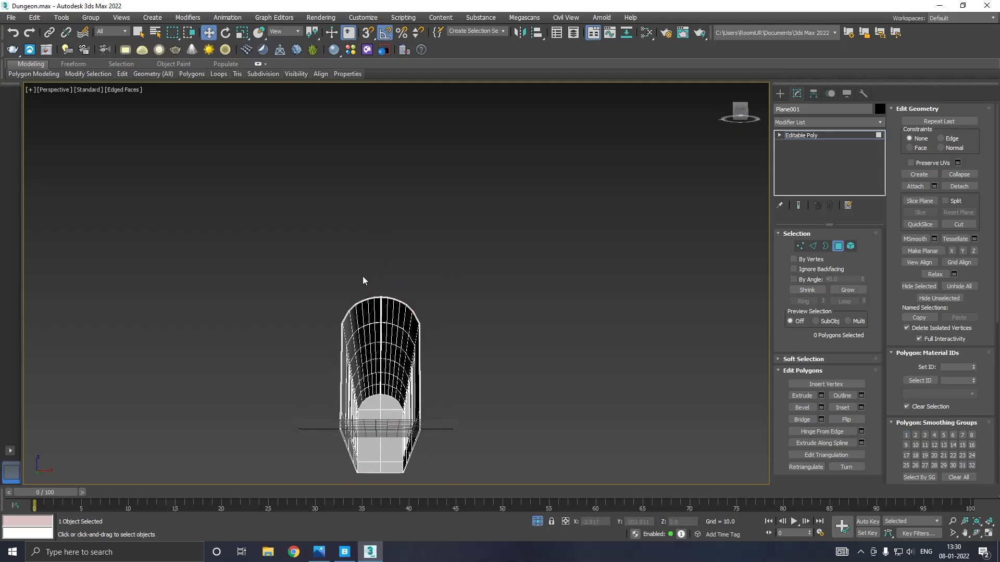
left_click_drag(392, 388, 396, 389)
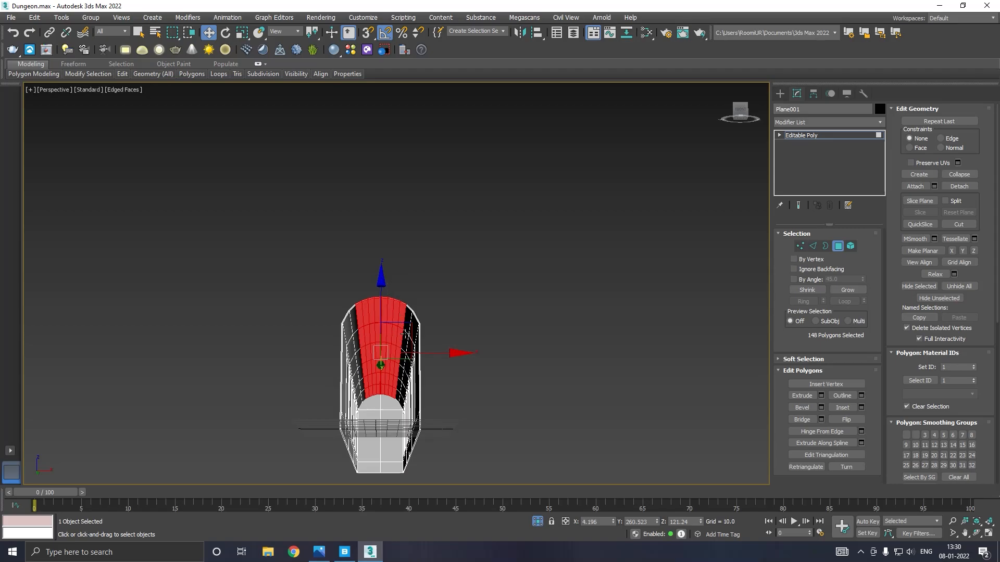
middle_click_drag(476, 308, 470, 341, "alt")
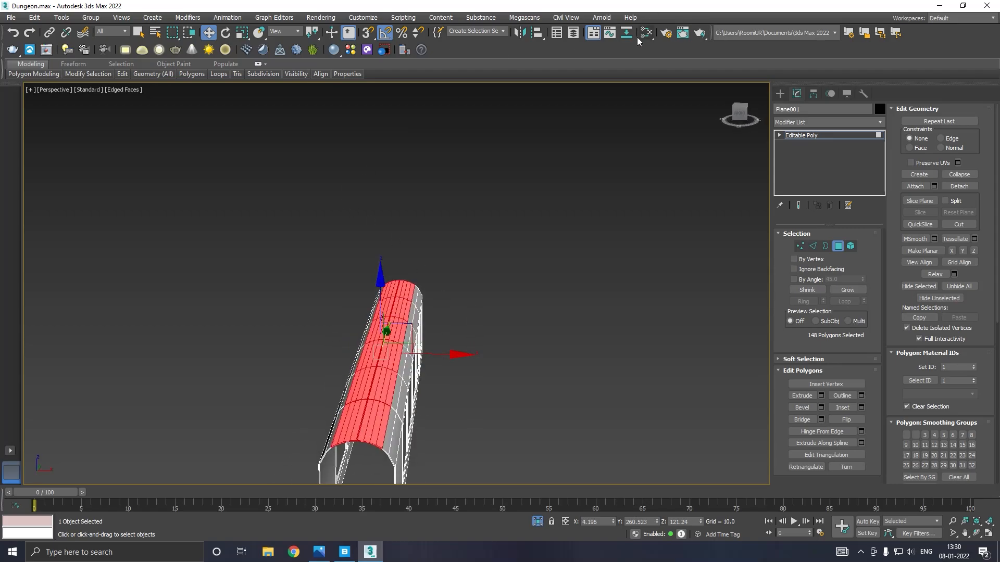
- Turn the unused 08 - Default sample material into a VRayMtl in the compact Material Editor
key("m")
left_click(69, 73)
left_click(86, 84)
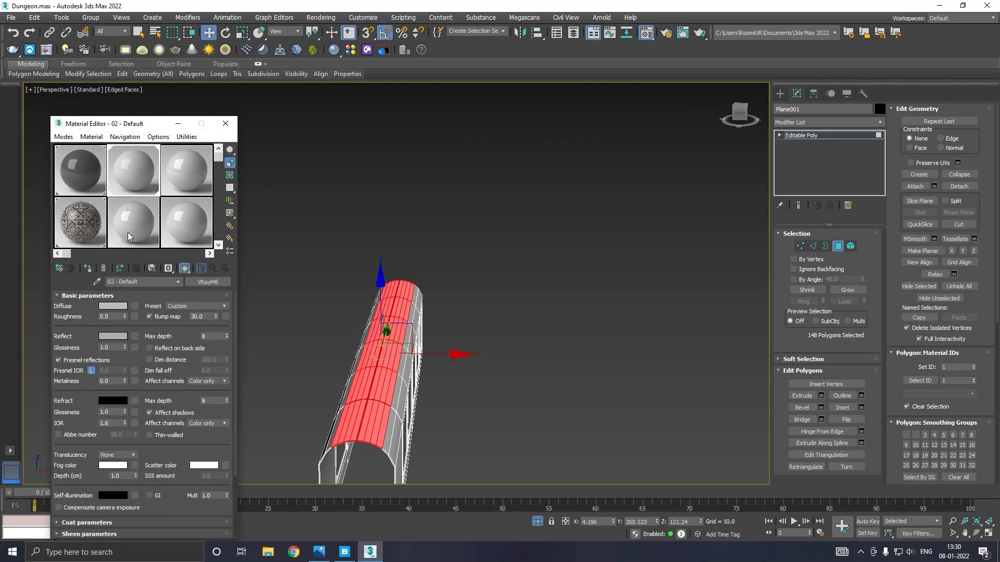
left_click(126, 234)
left_click(208, 282)
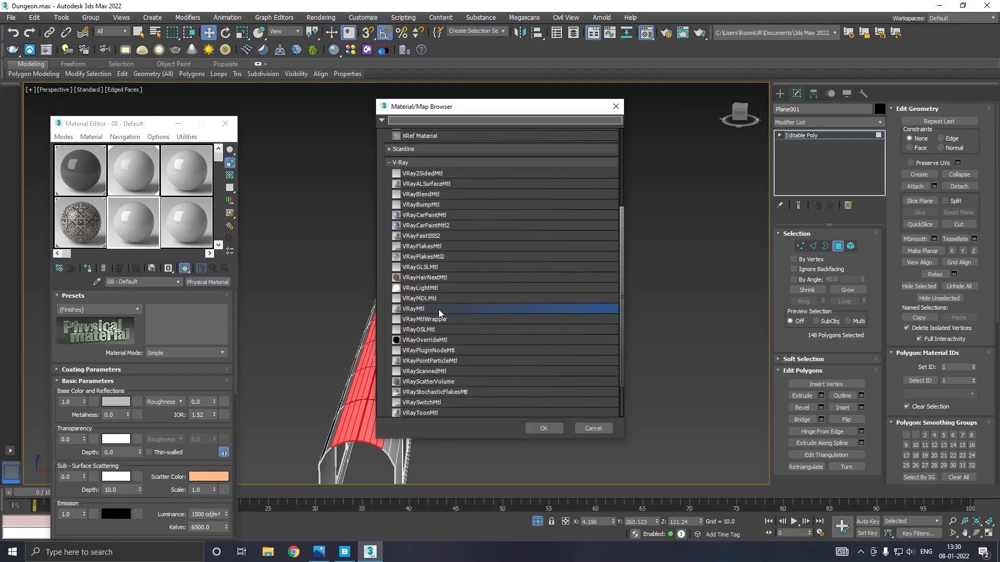
double_click(439, 309)
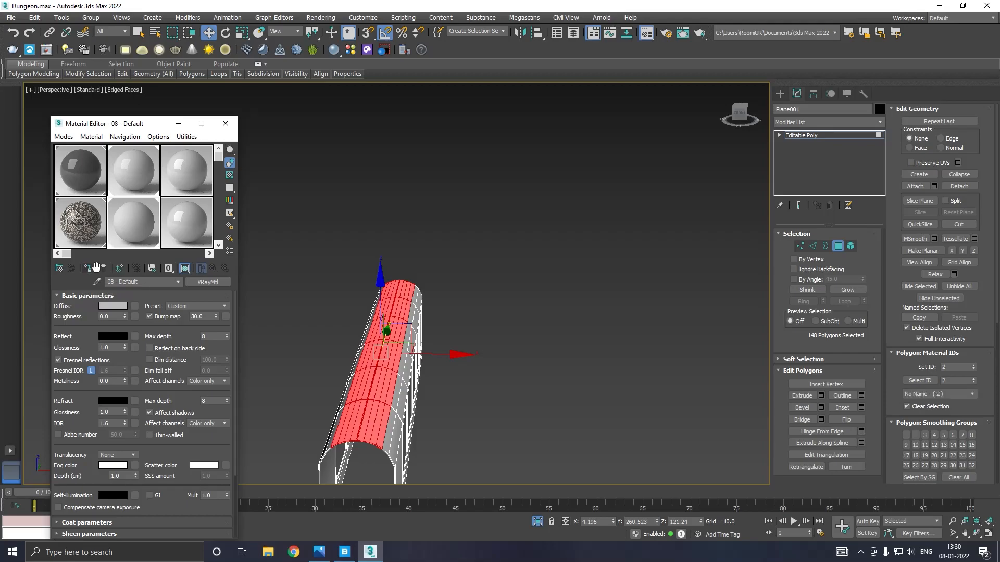
- Give the 08 - Default material a light grey refraction colour of value 164 and a reflection colour of value 190
left_click(113, 401)
left_click_drag(307, 94, 306, 123)
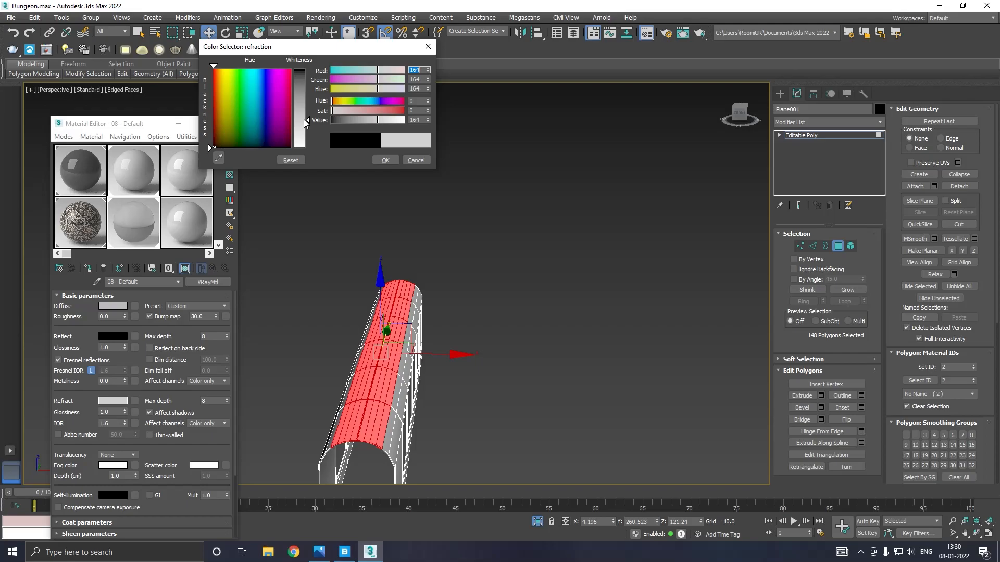
left_click(383, 160)
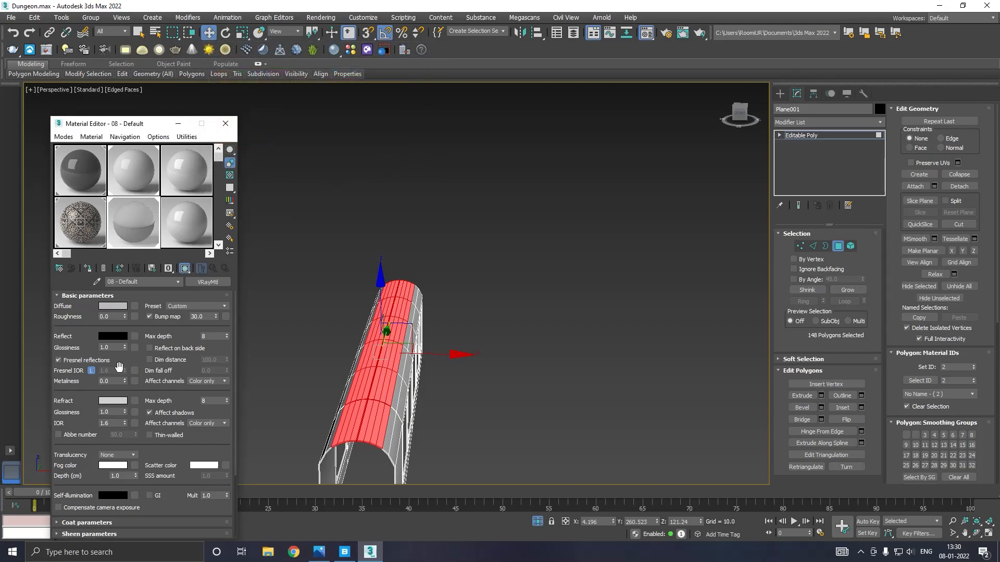
left_click(112, 337)
left_click(302, 128)
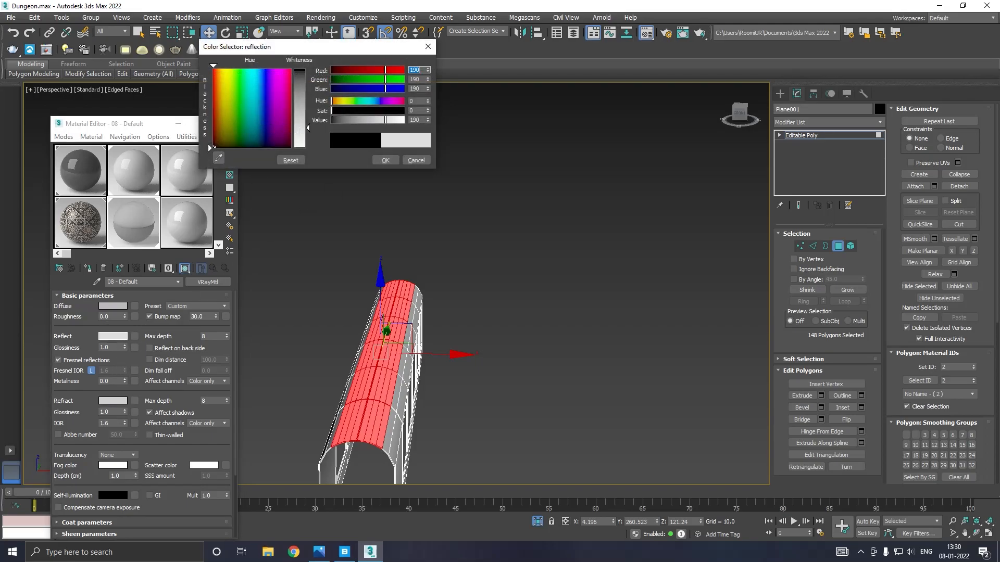
left_click(386, 161)
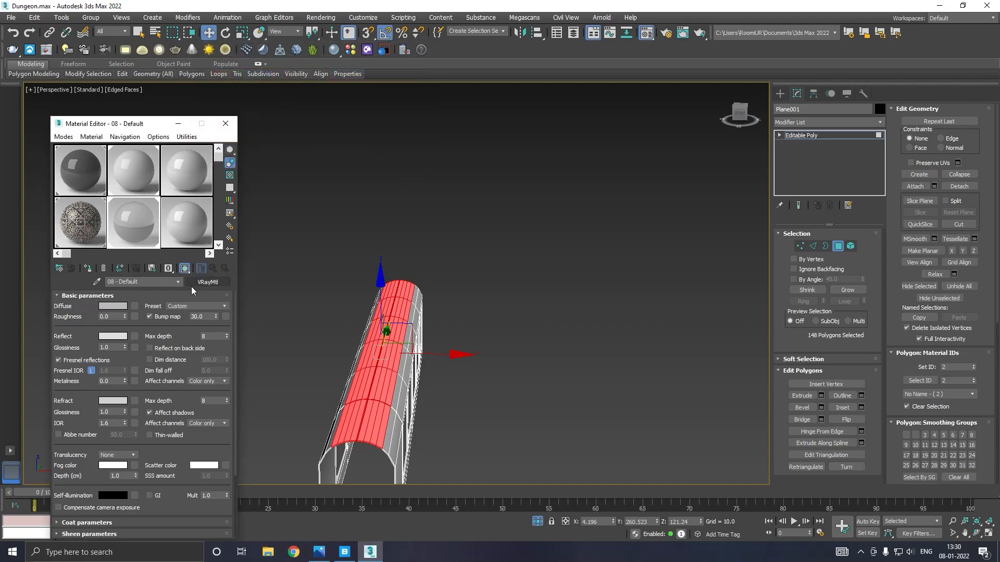
- Assign the 08 - Default material to the selected roof polygons, leave polygon editing and end the shell's isolation
left_click(89, 268)
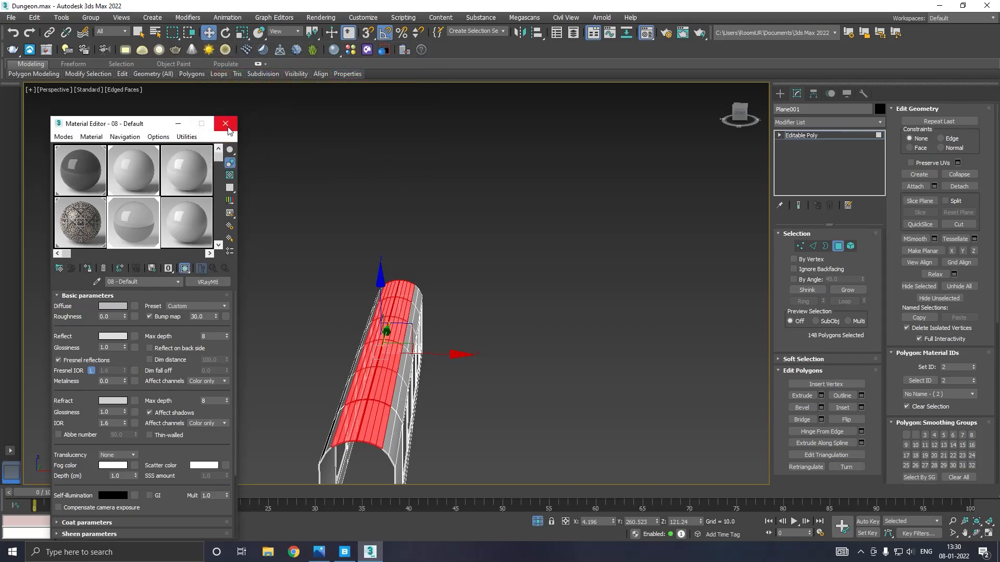
left_click(225, 124)
left_click(802, 135)
middle_click_drag(585, 267, 615, 209, "alt")
left_click(538, 522)
left_click(656, 380)
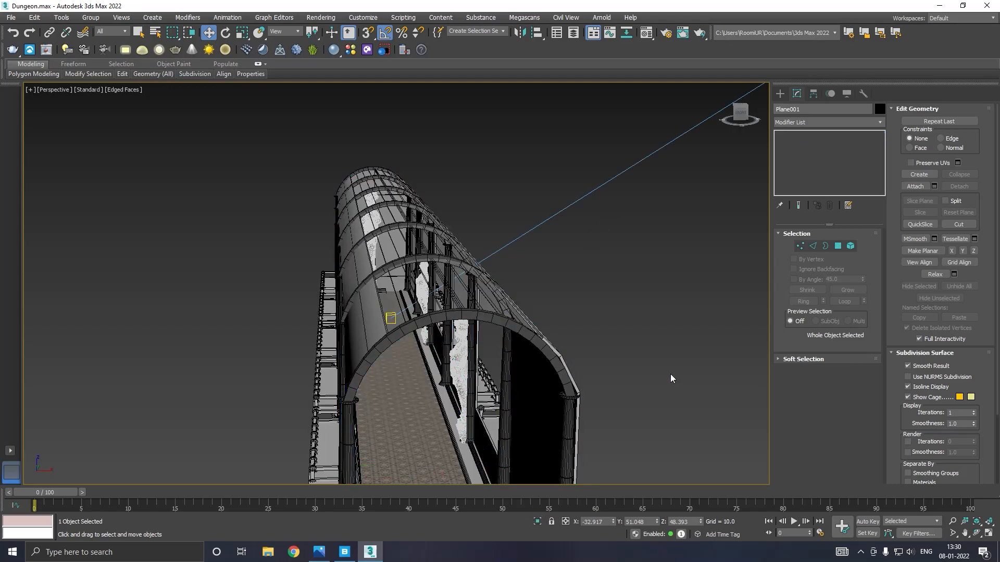
- Frame the perspective view straight down the corridor from inside and set the viewport shading to High Quality
left_click(547, 382)
middle_click_drag(546, 382, 541, 369, "alt")
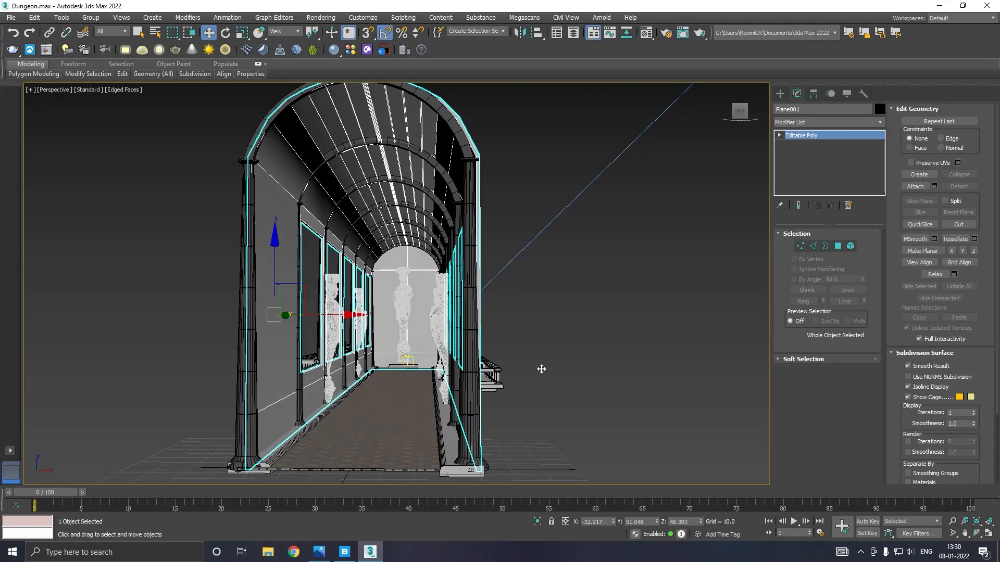
middle_click_drag(614, 378, 645, 364, "alt")
left_click(645, 364)
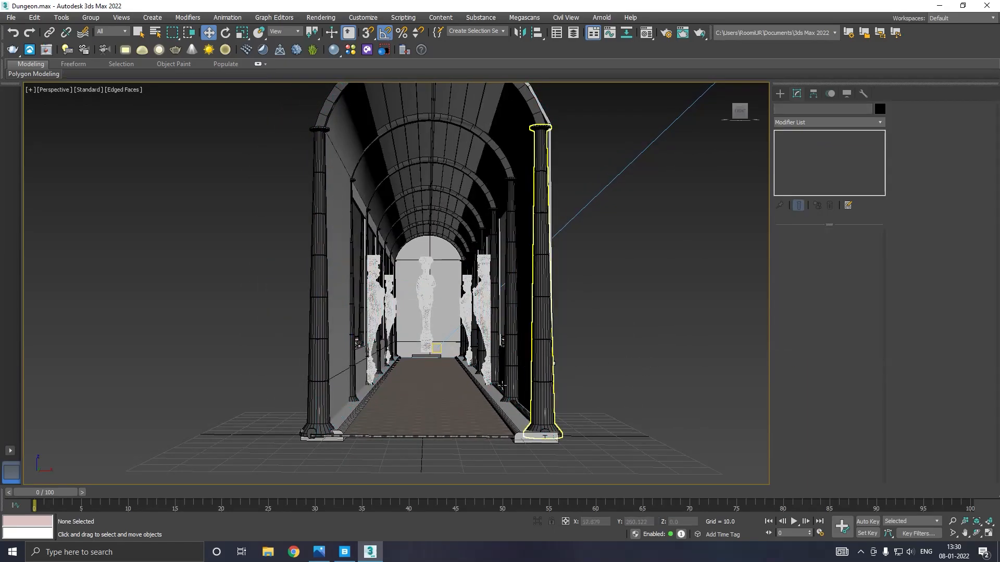
scroll(404, 405, "up", 4)
scroll(403, 404, "up", 3)
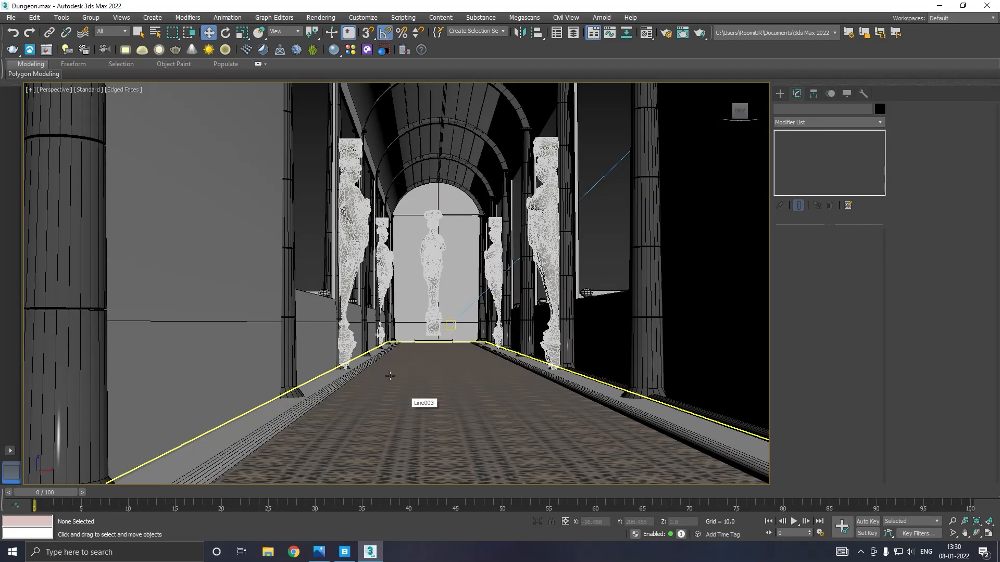
left_click(88, 90)
left_click(97, 139)
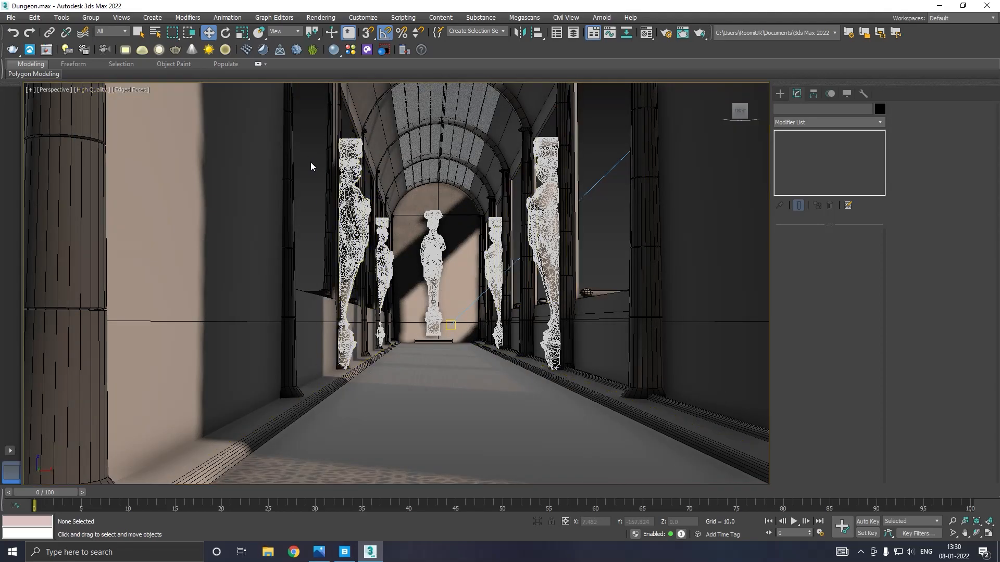
- Preview the corridor with live V-Ray rendering in the viewport, and end the preview
left_click(92, 90)
left_click(106, 120)
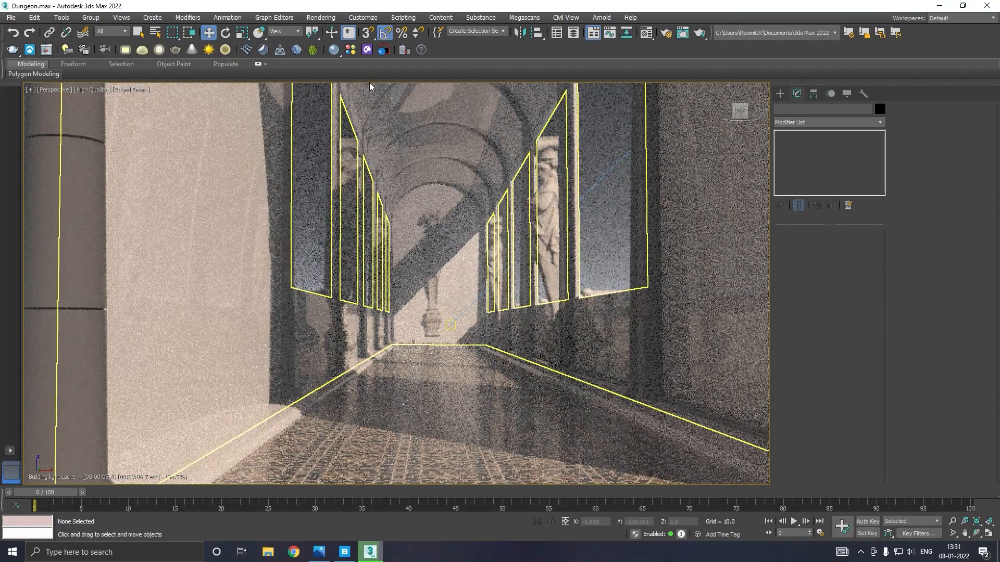
left_click(97, 92)
left_click(105, 120)
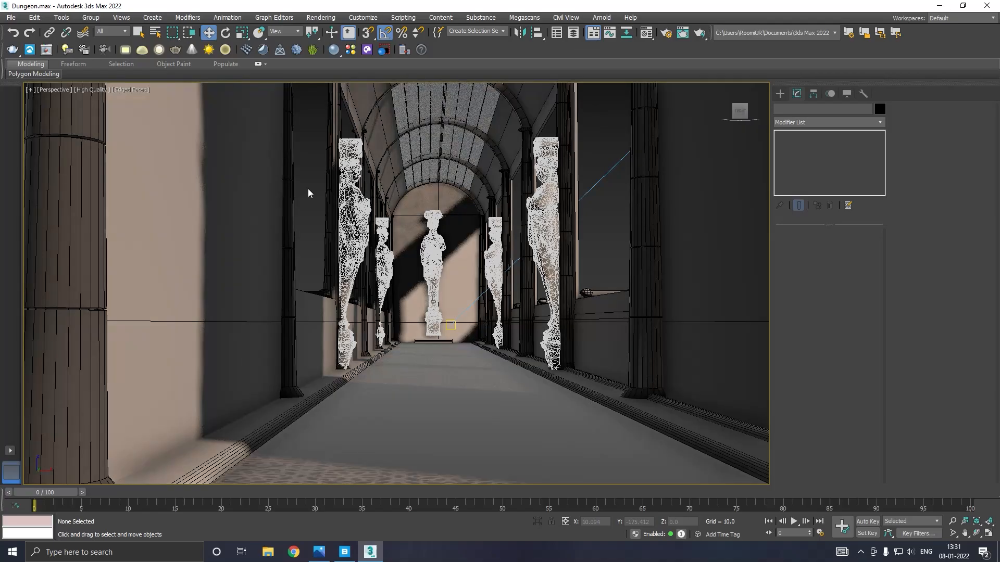
- Set the V-Ray image filter to Mitchell-Netravali in the render setup
left_click(315, 19)
left_click(335, 71)
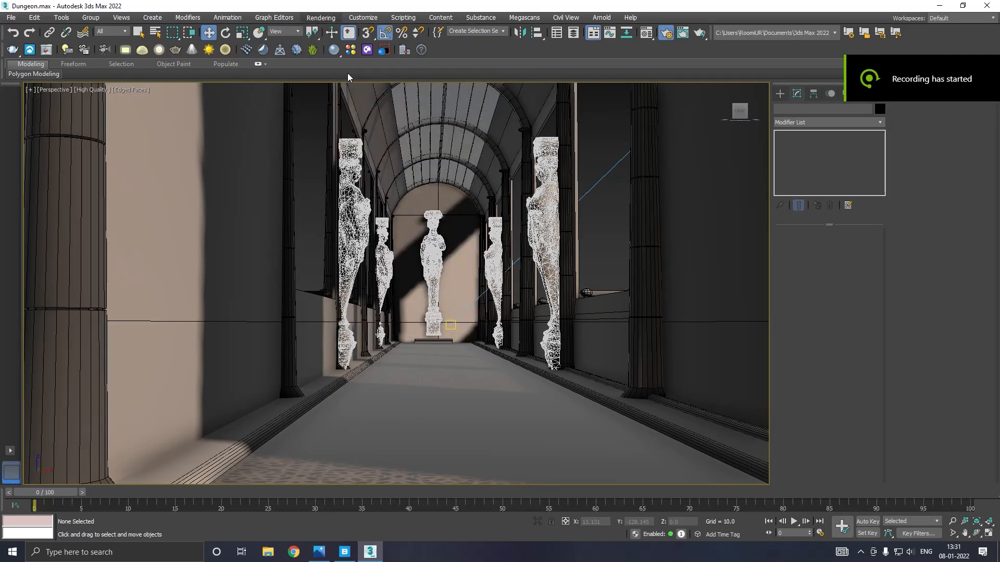
left_click(570, 116)
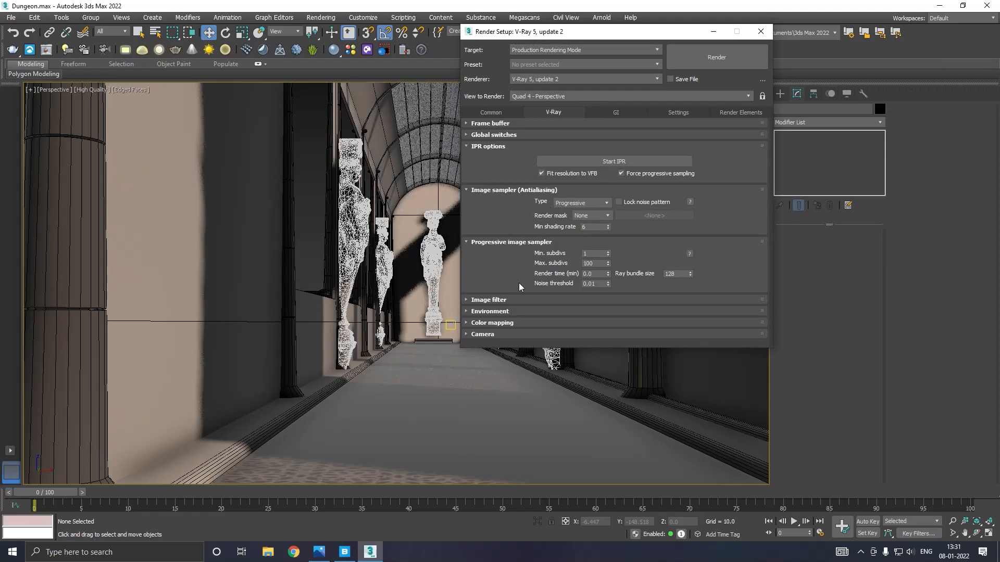
left_click(526, 300)
left_click(629, 275)
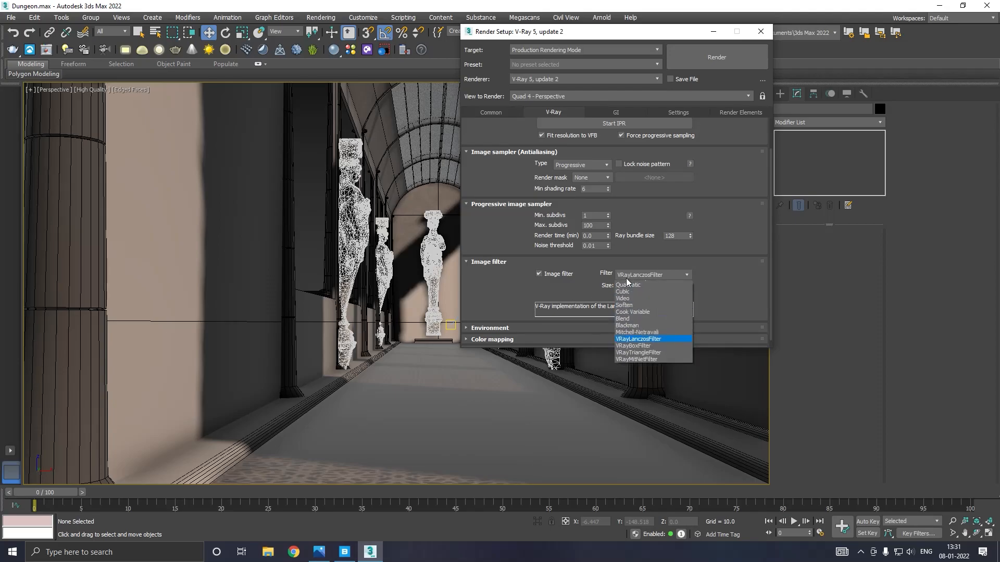
left_click(627, 359)
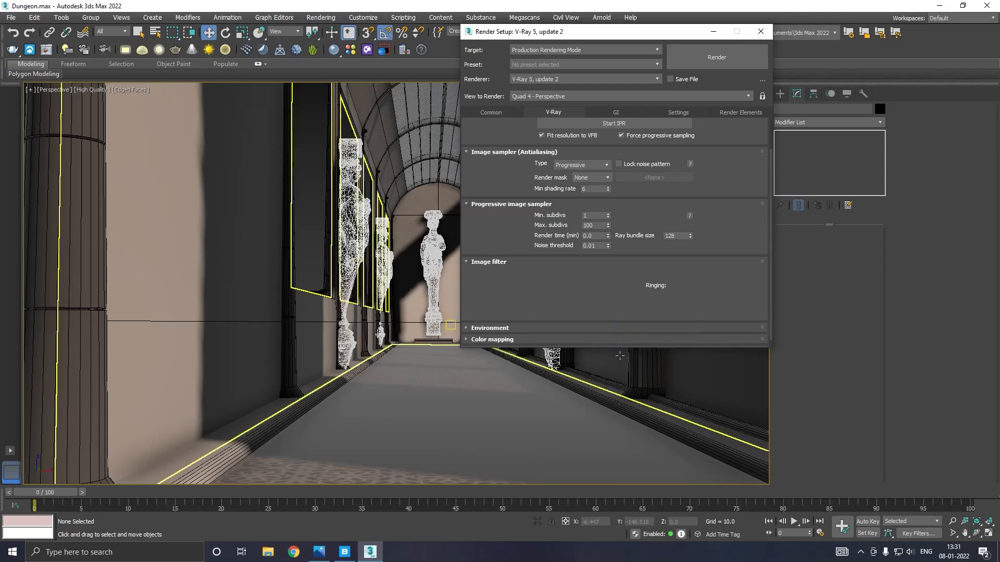
- Enable the V-Ray GI environment and set the color mapping type to HSV exponential
left_click(519, 330)
left_click(539, 223)
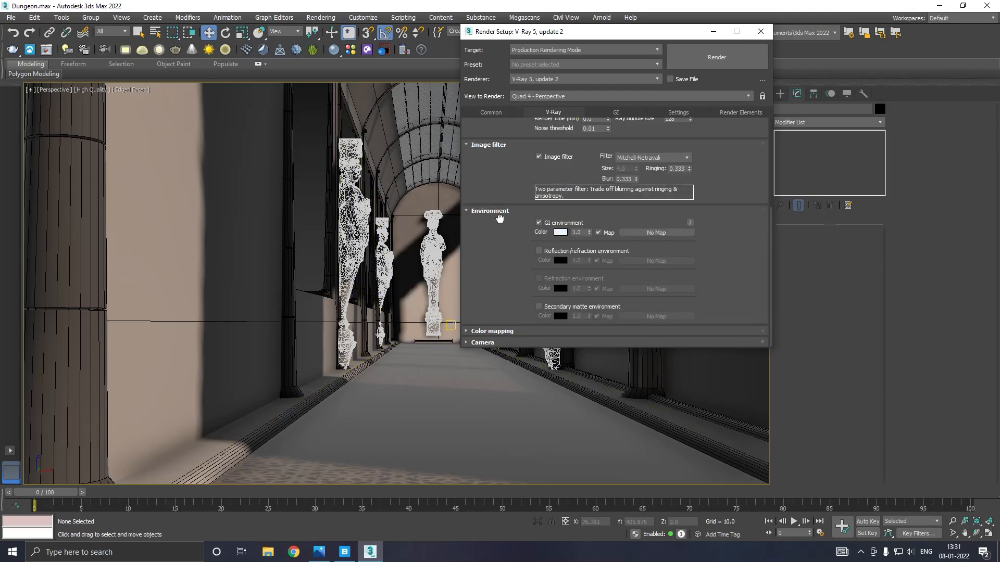
left_click(495, 331)
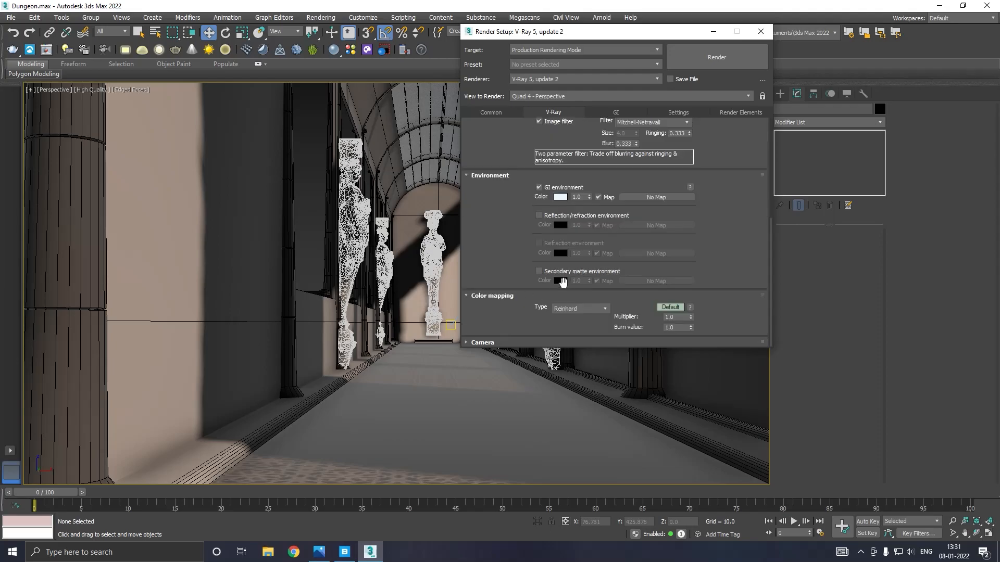
left_click(583, 311)
left_click(567, 340)
left_click(577, 309)
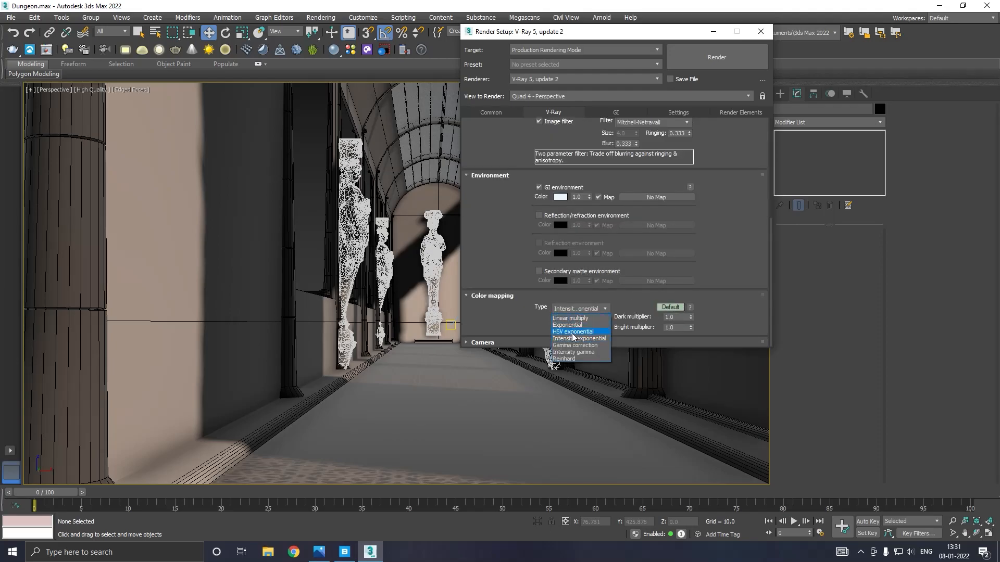
left_click(574, 332)
left_click(523, 342)
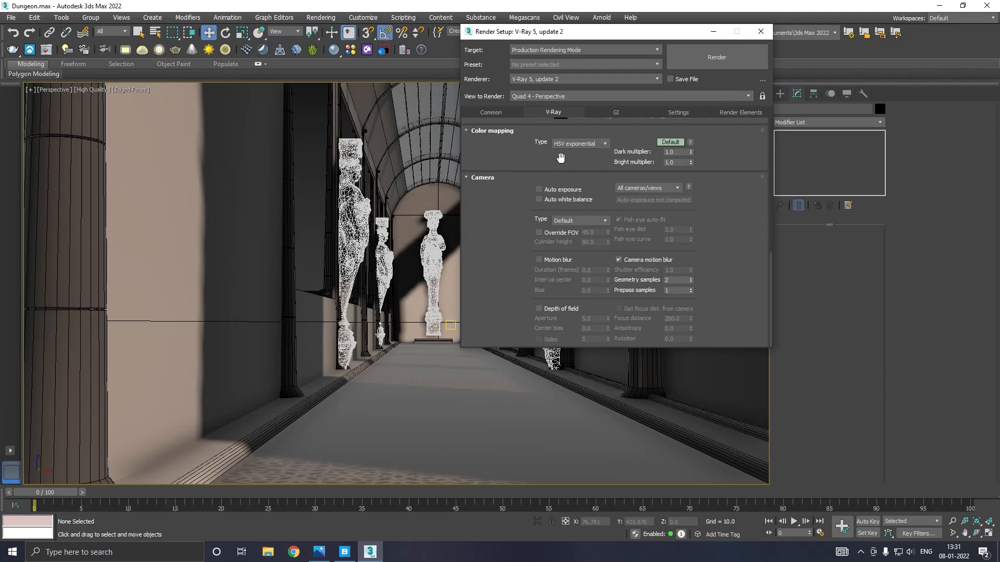
- Show the advanced global illumination settings, enable ambient occlusion with an amount of 1, and close the render setup
left_click(614, 112)
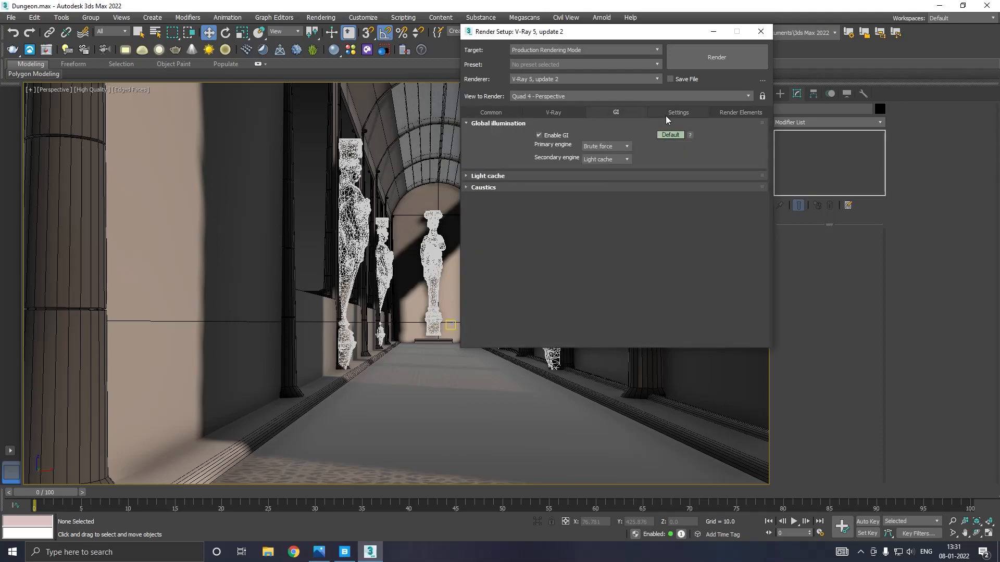
left_click(670, 135)
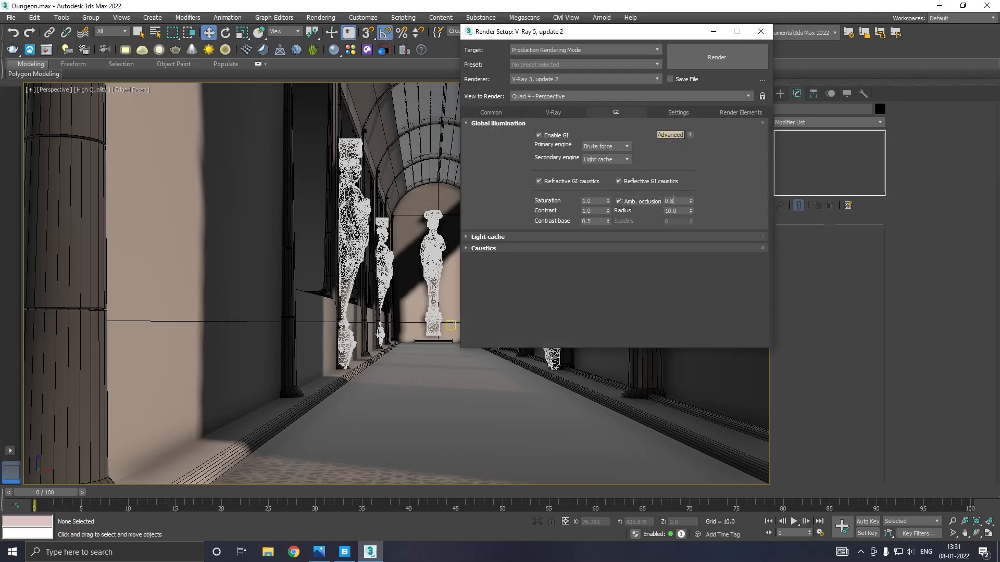
type("1")
left_click(678, 113)
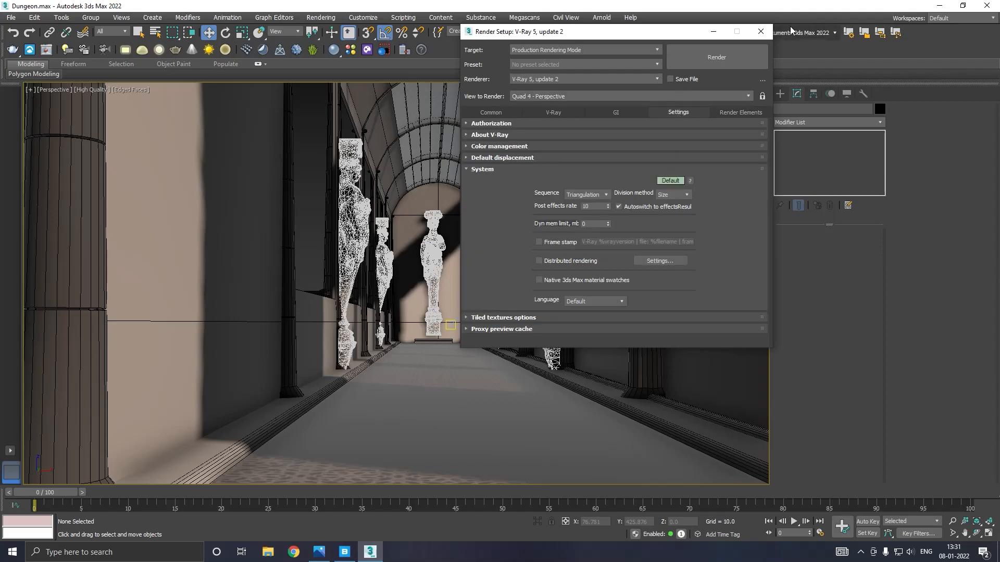
left_click(760, 33)
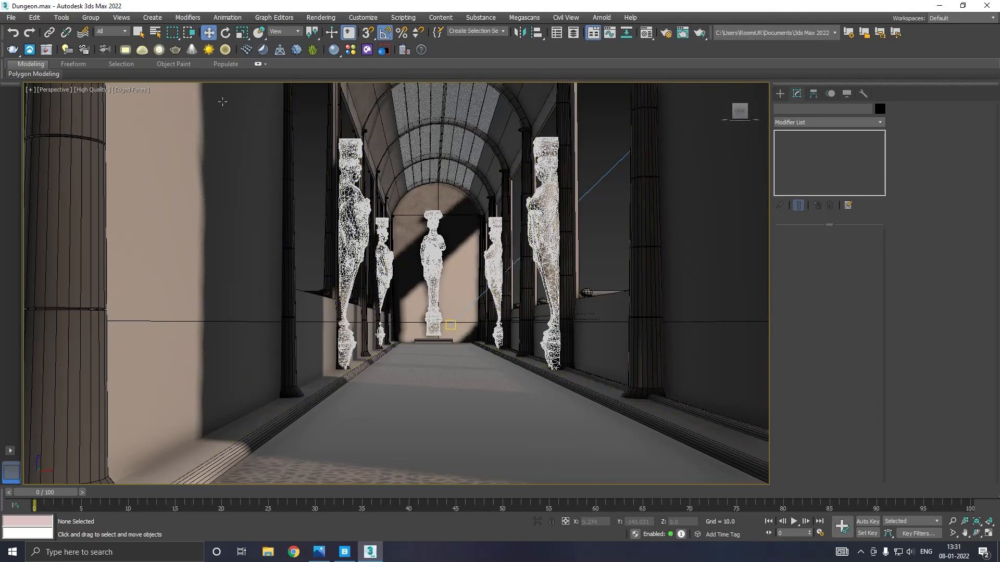
left_click(4, 17)
left_click(35, 123)
left_click(488, 363)
left_click(17, 18)
key("Escape")
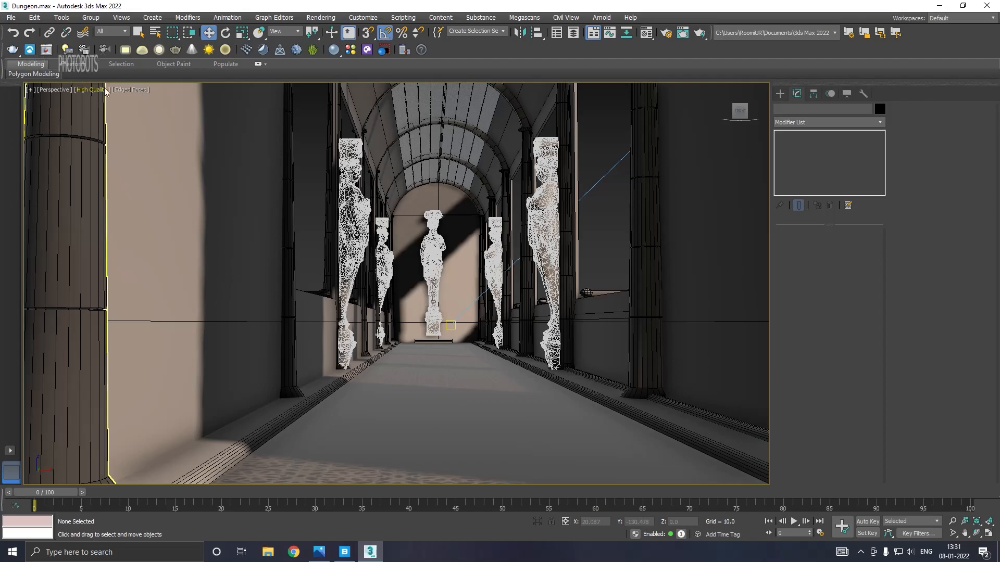
- Show the safe frame in the perspective view and produce the final V-Ray render of the corridor
left_click(126, 90)
left_click(63, 90)
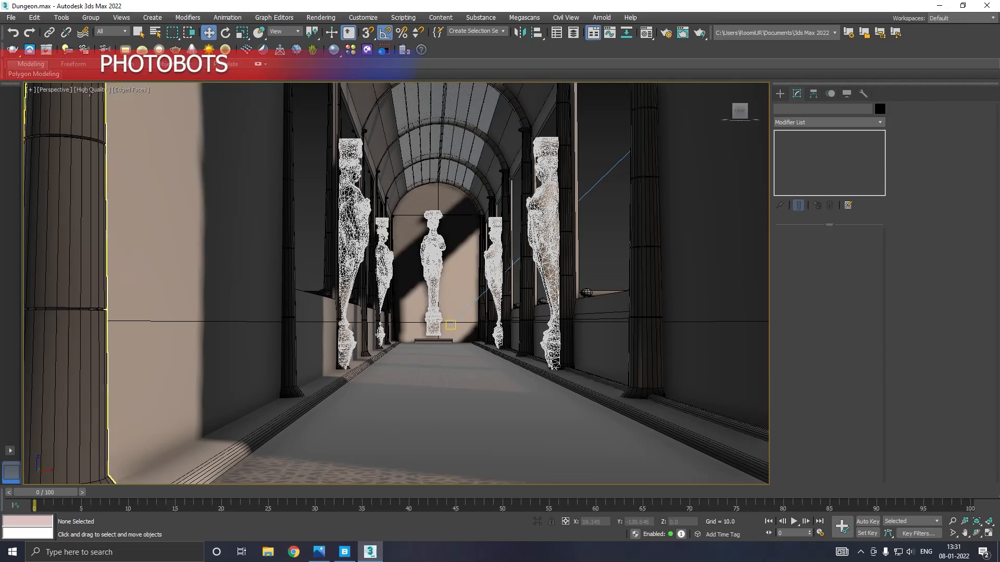
left_click(63, 89)
left_click(82, 264)
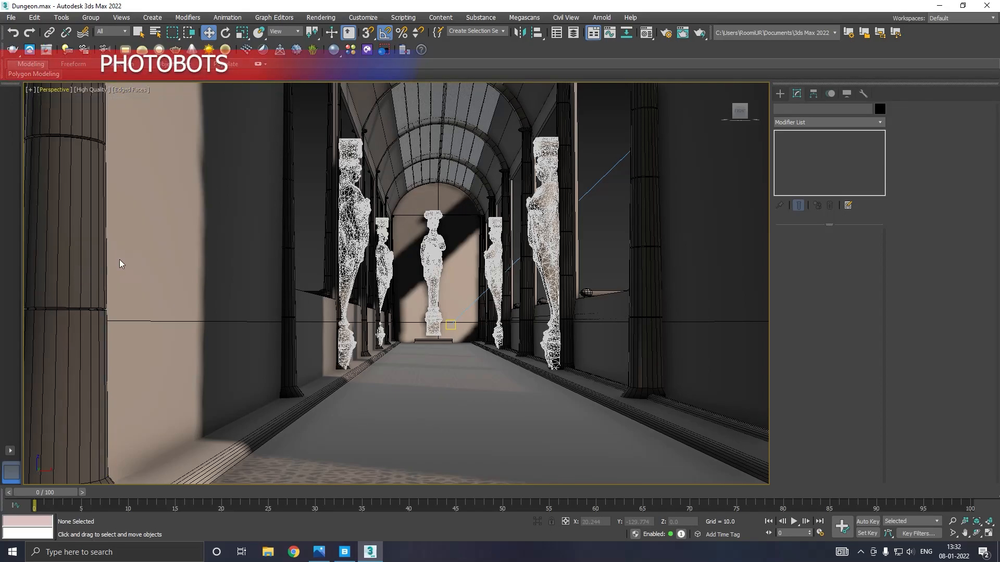
left_click(699, 34)
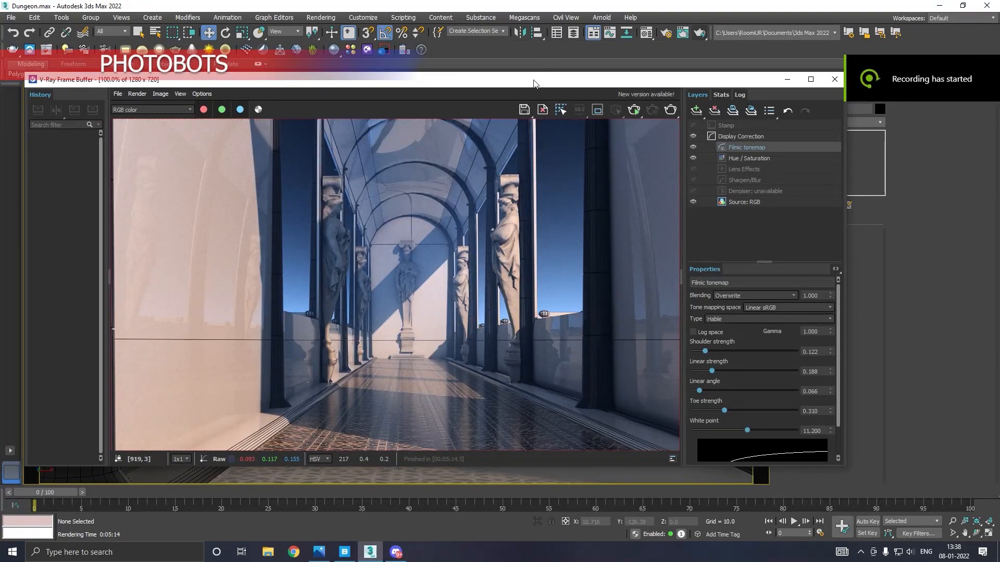
left_click_drag(534, 83, 549, 95)
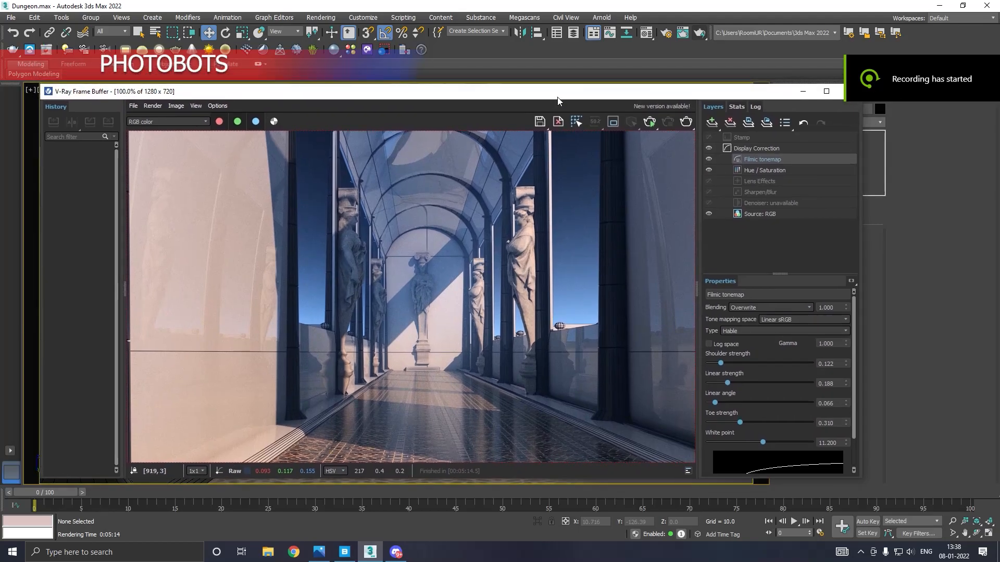